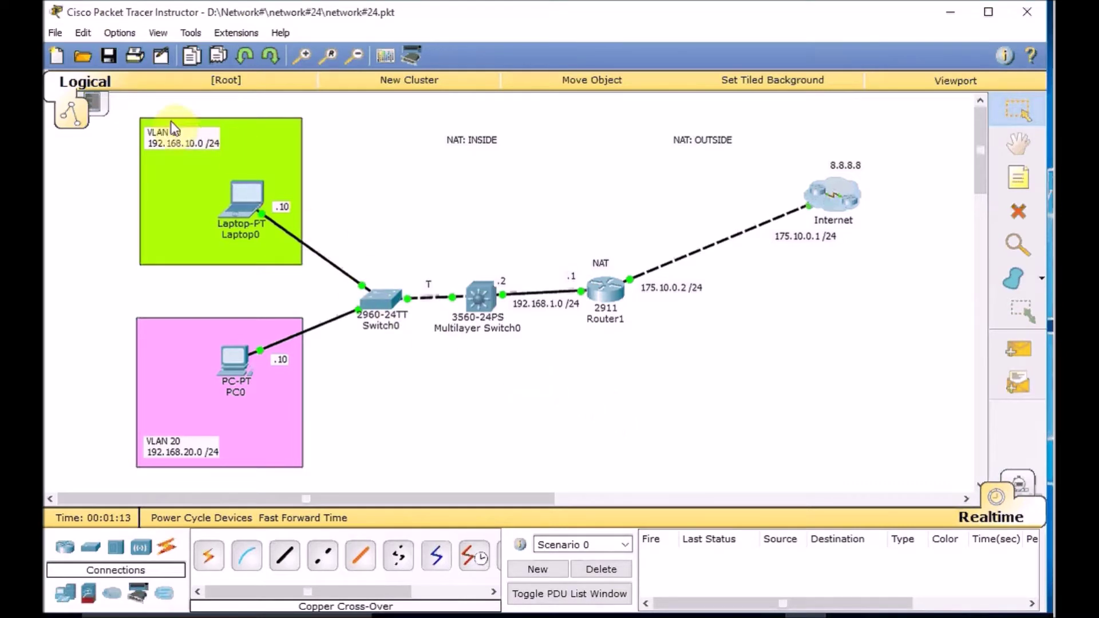
# - Show the switch models in the device-type selection box
pyautogui.click(238, 343)
pyautogui.click(95, 546)
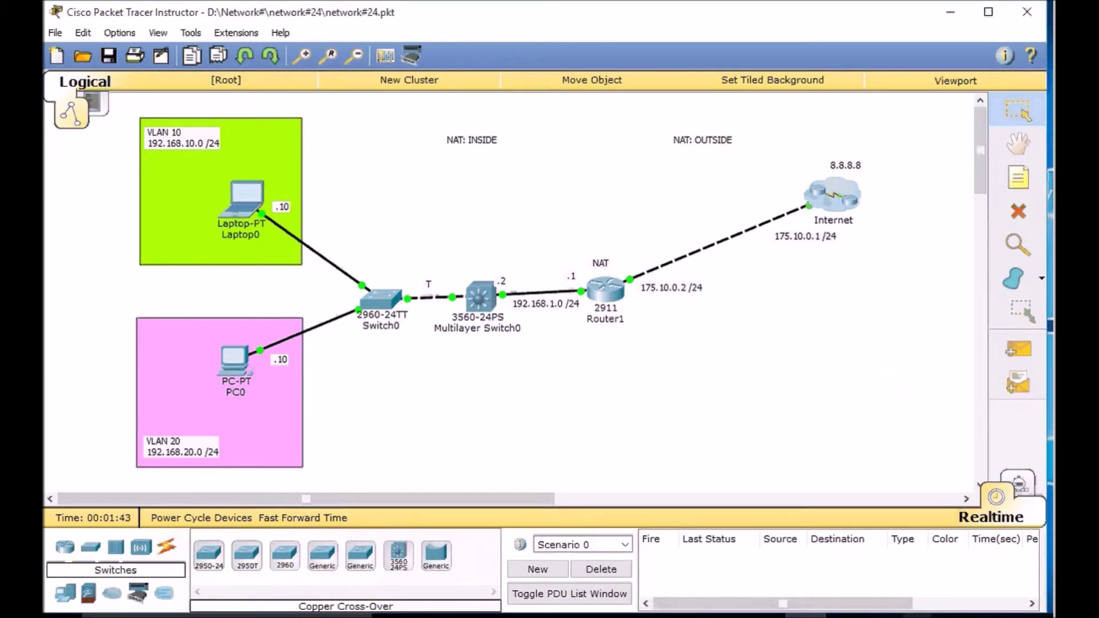
# - Place a 2960-24TT switch and a Server-PT below Router1, and label the server 'Web Server 1'
pyautogui.click(284, 555)
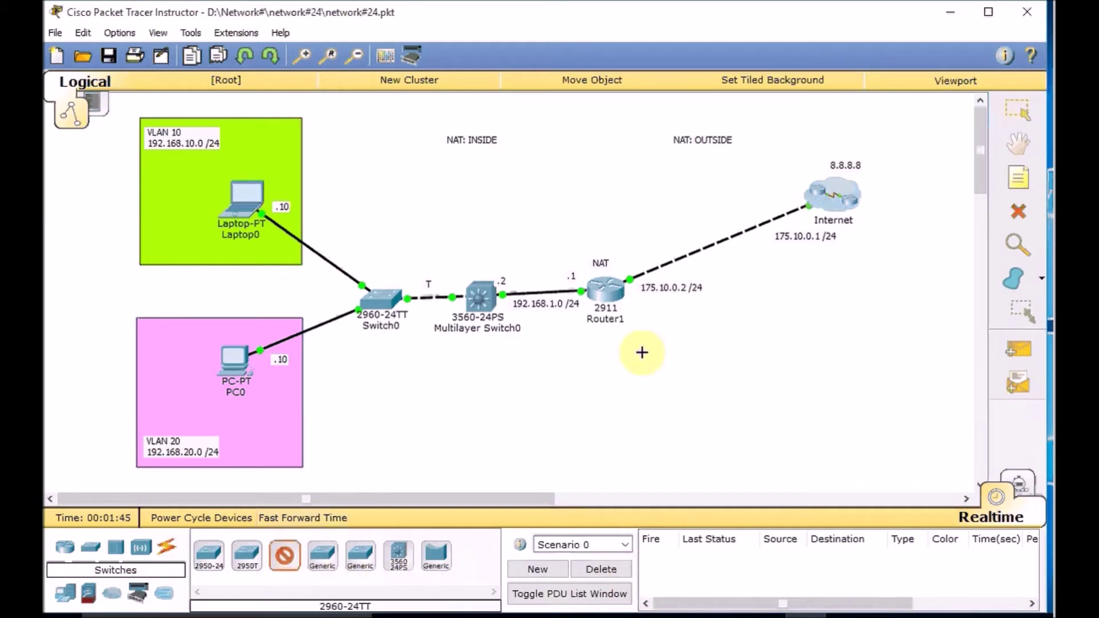
pyautogui.click(615, 372)
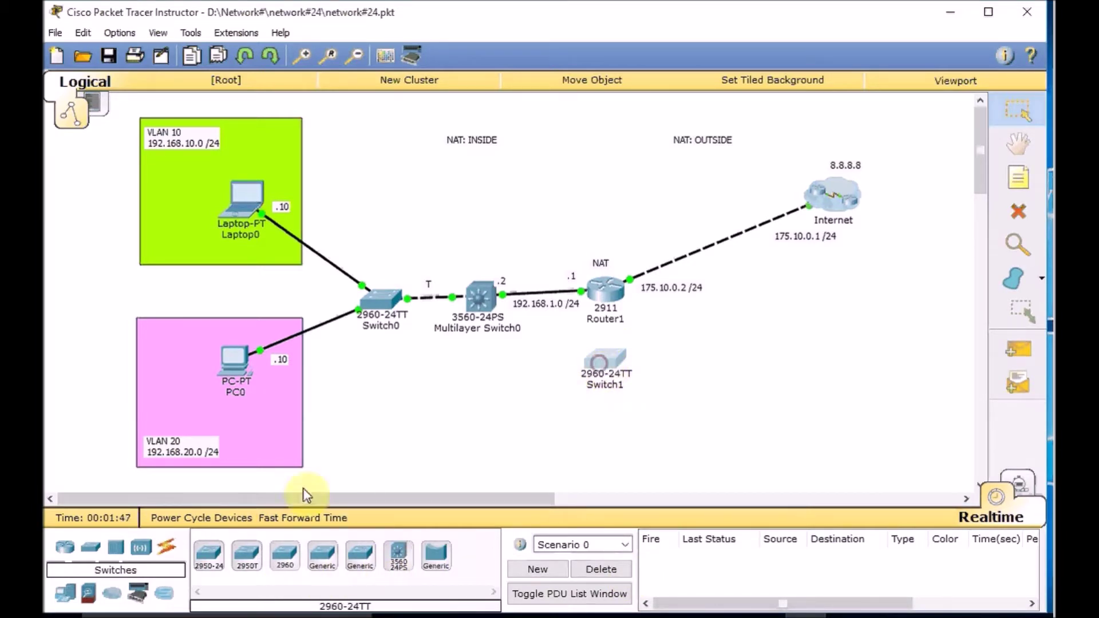
pyautogui.click(66, 591)
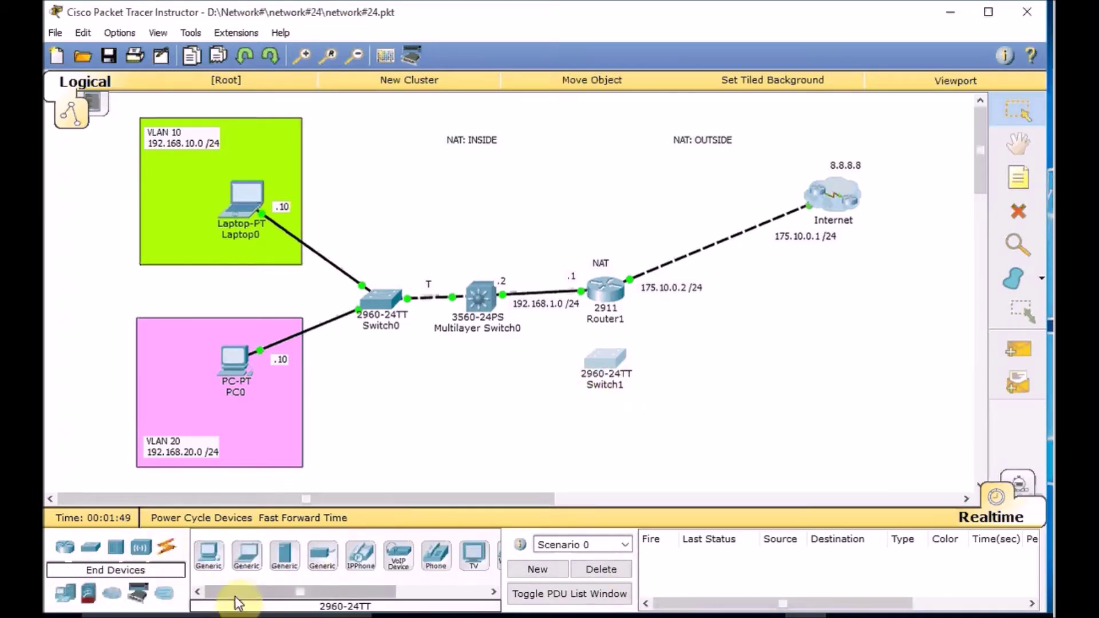
pyautogui.click(280, 558)
pyautogui.click(601, 426)
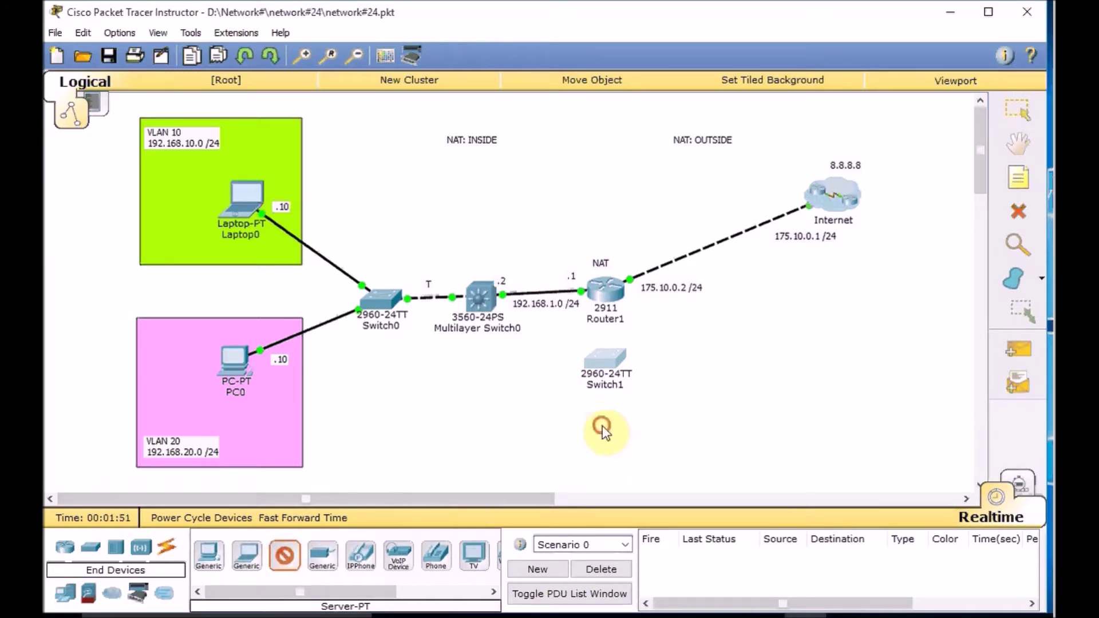
pyautogui.click(612, 473)
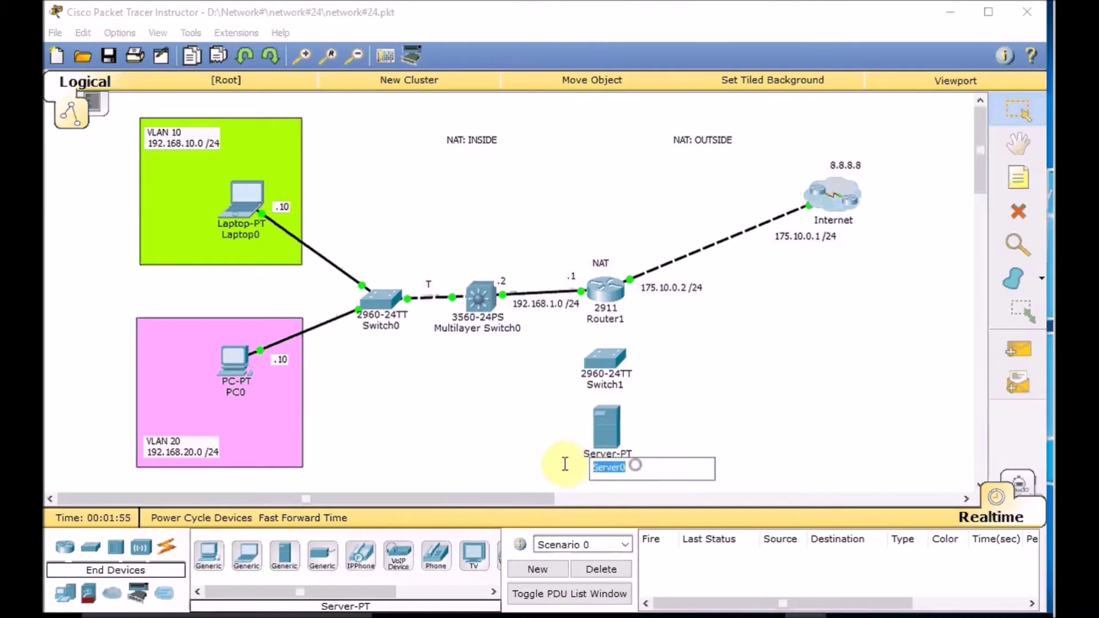
pyautogui.write('Web Server')
pyautogui.press('Return')
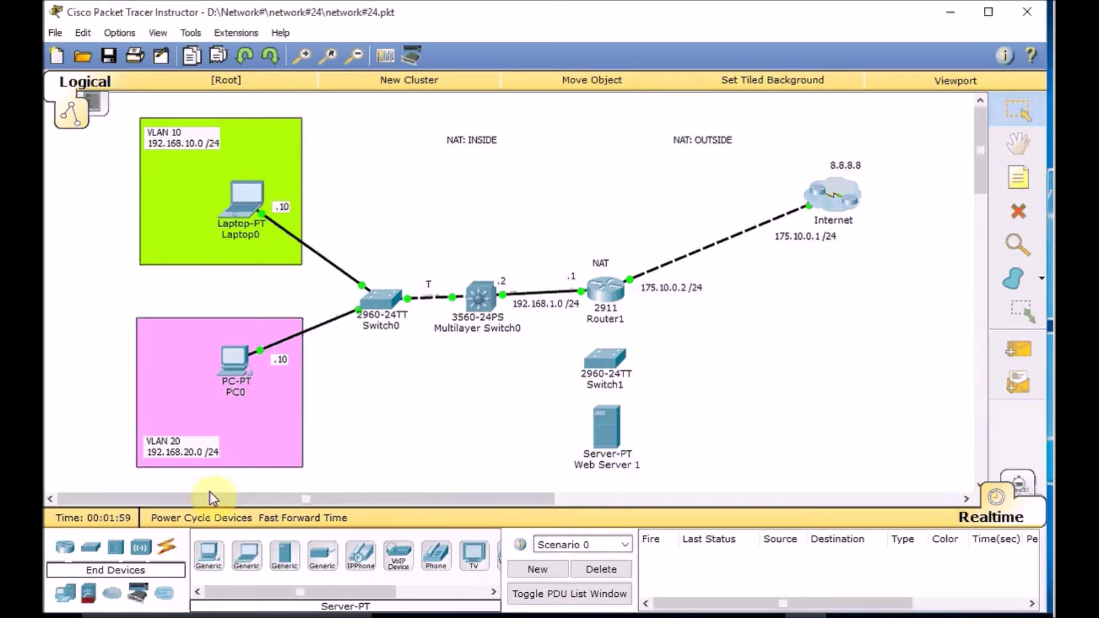
# - Connect Router1's GigabitEthernet0/2 to Switch1's FastEthernet0/24 with a copper straight-through cable
pyautogui.click(170, 555)
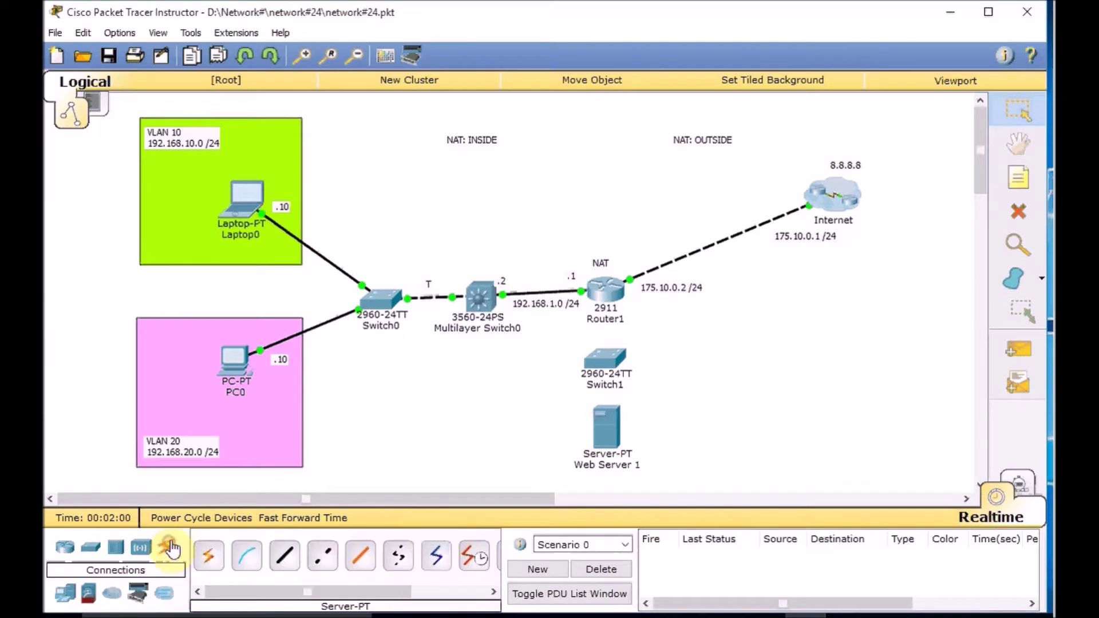
pyautogui.click(285, 555)
pyautogui.click(604, 289)
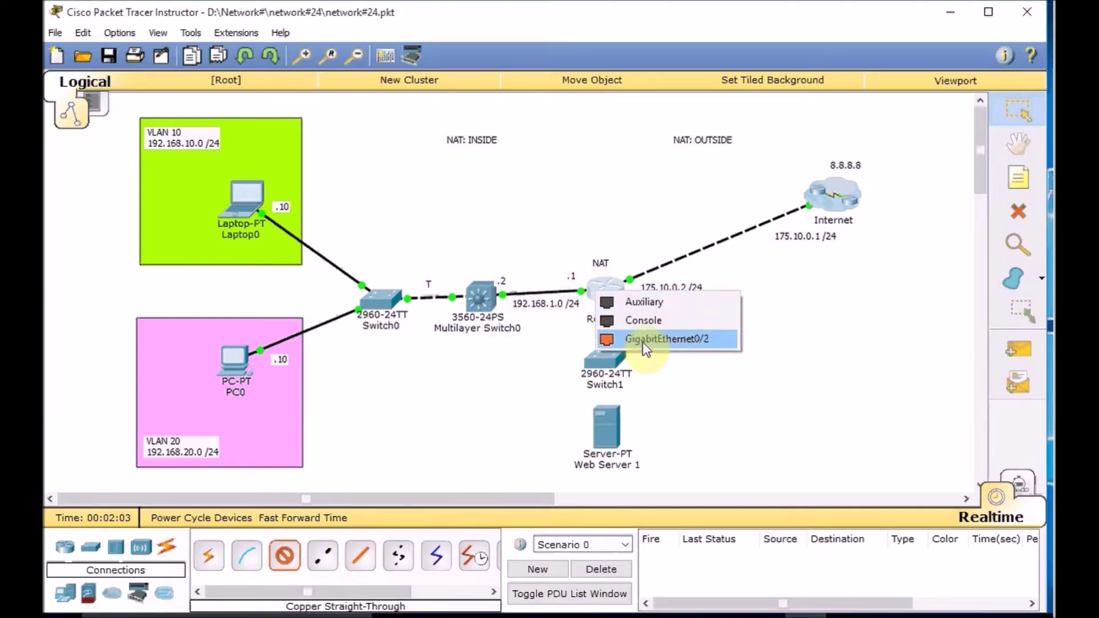
pyautogui.click(664, 342)
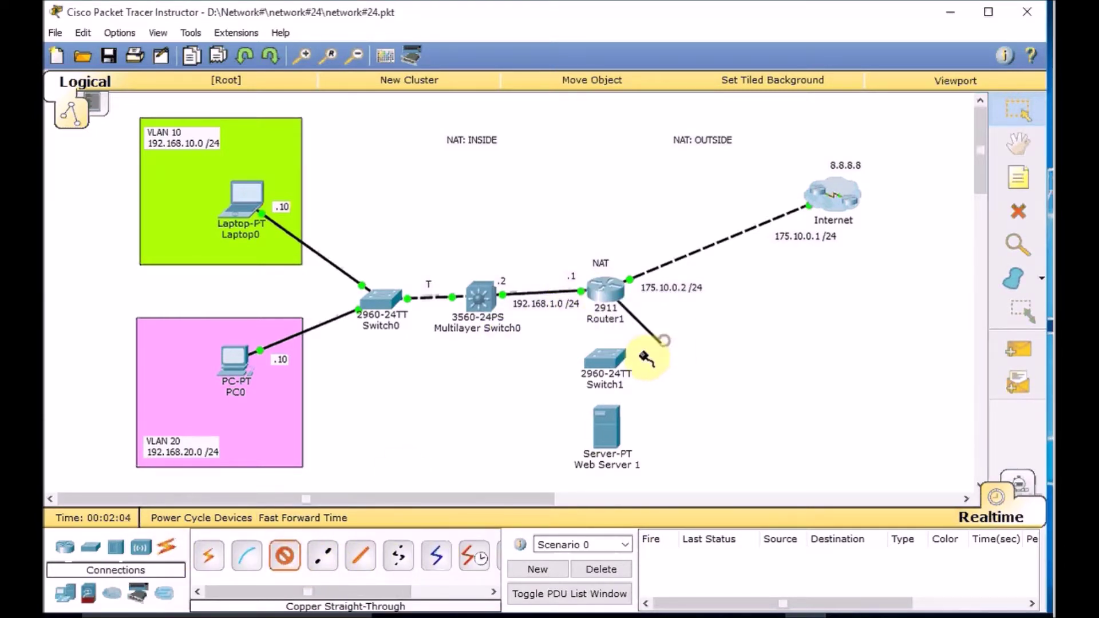
pyautogui.click(611, 358)
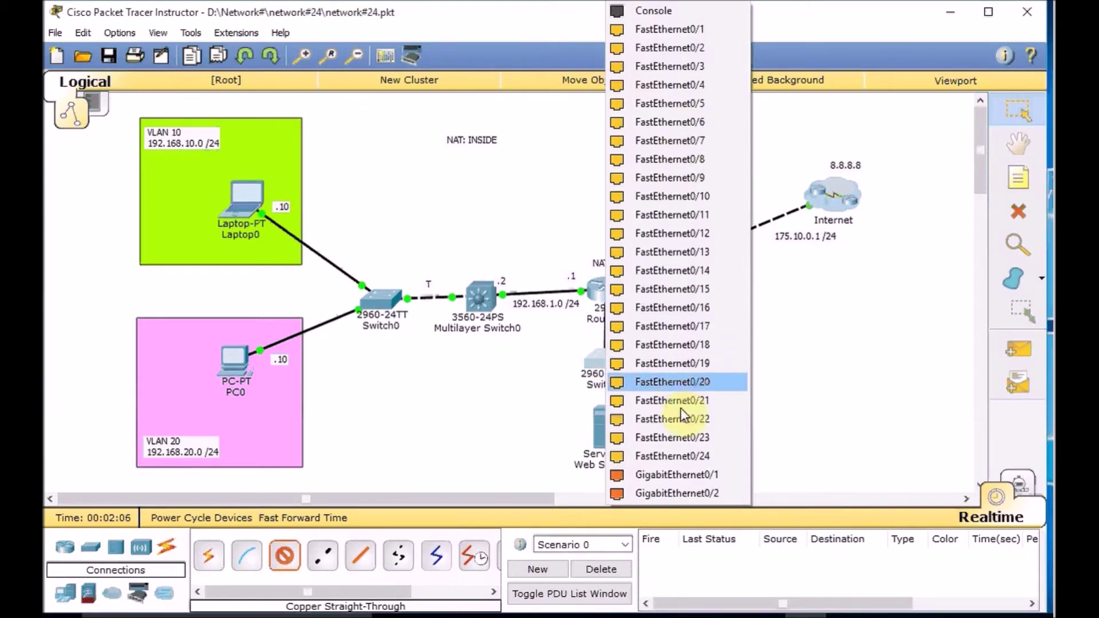
pyautogui.click(678, 456)
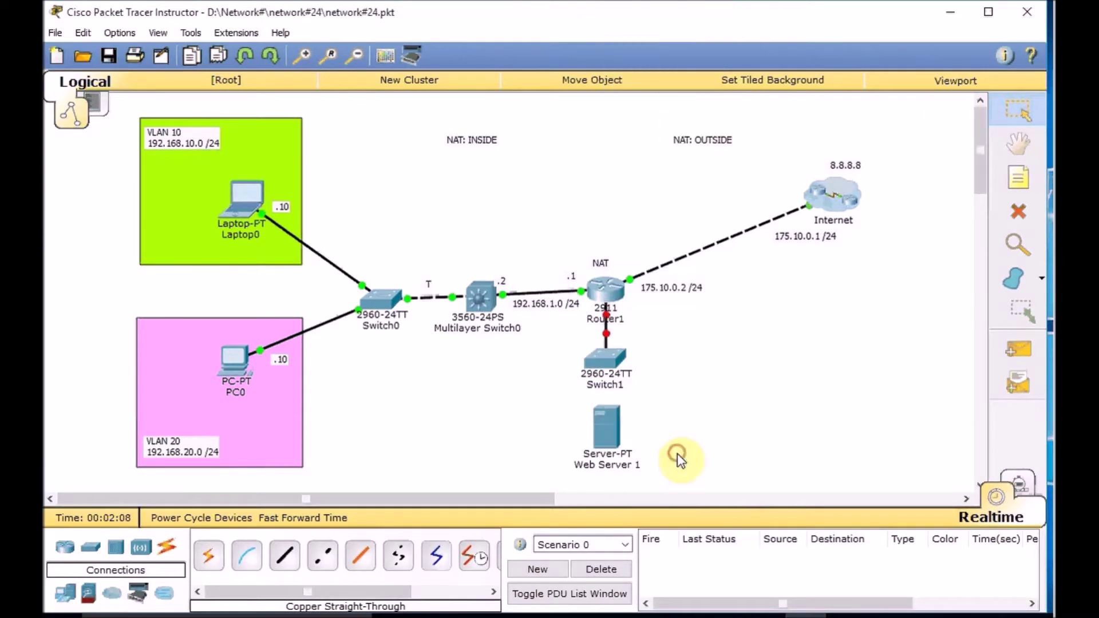
# - Cable Web Server 1's FastEthernet0 to a Switch1 port and nudge the server into place
pyautogui.click(615, 431)
pyautogui.click(650, 436)
pyautogui.click(611, 362)
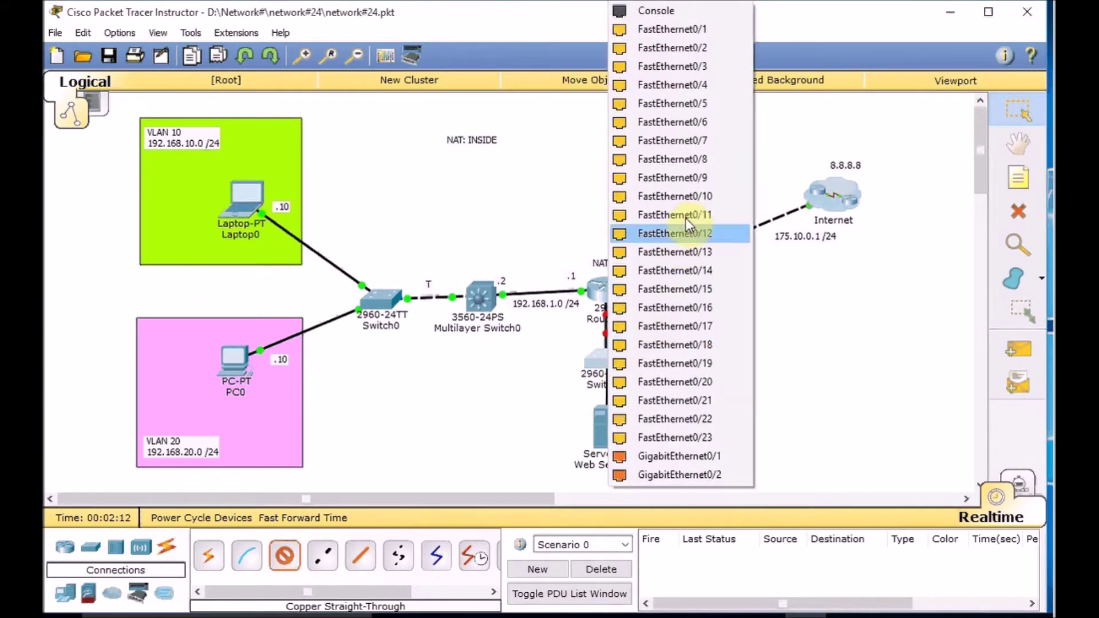
pyautogui.click(690, 192)
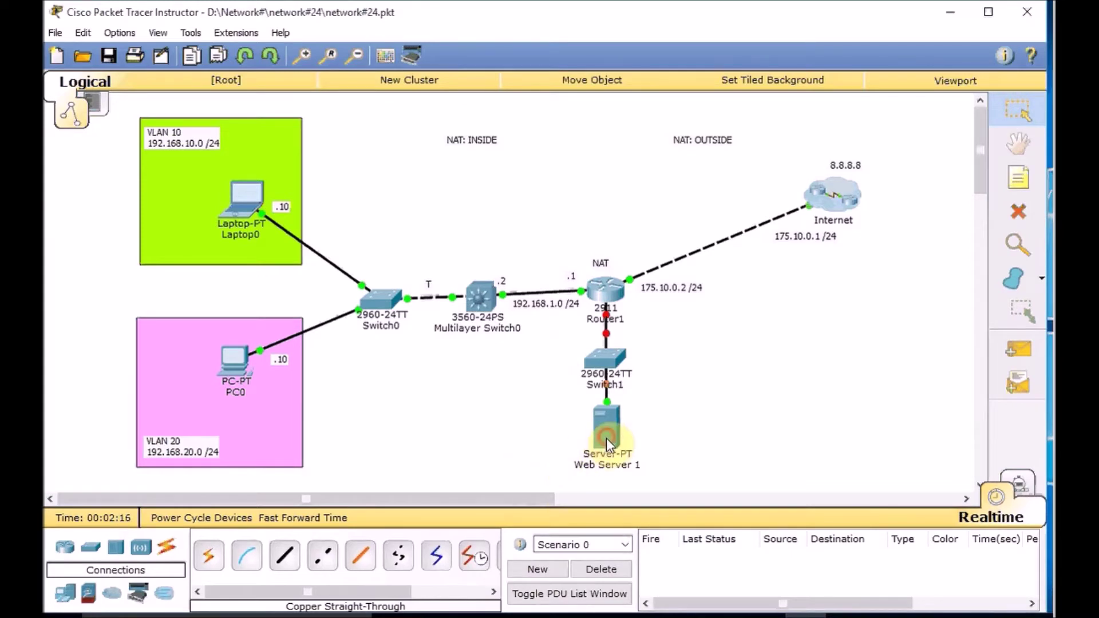
pyautogui.moveTo(606, 438); pyautogui.dragTo(603, 441)
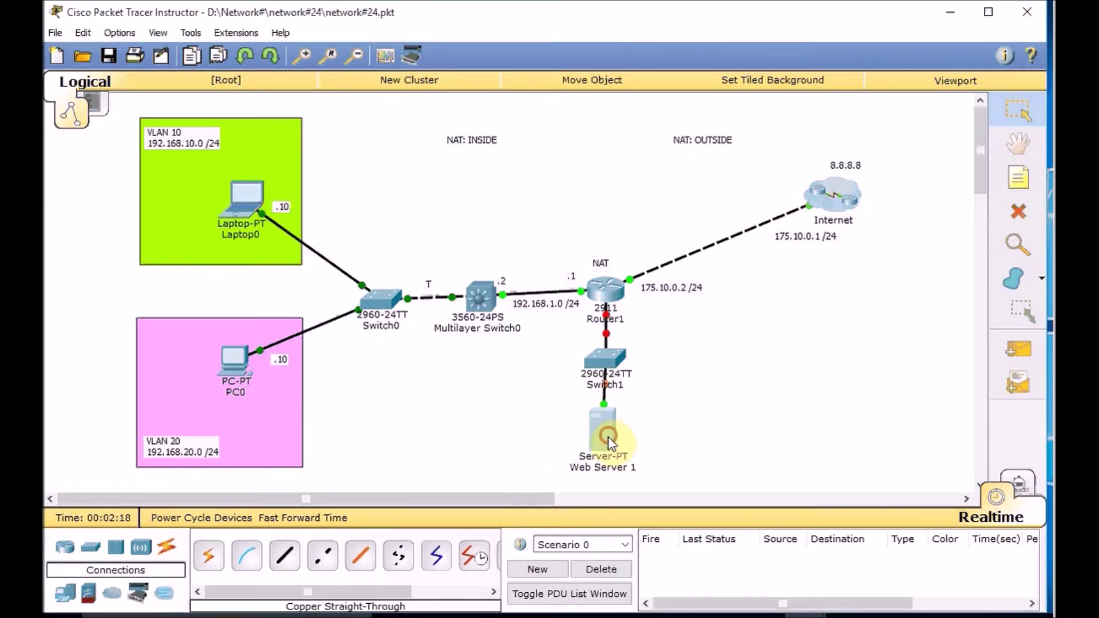
pyautogui.click(608, 436)
# - Give Web Server 1 static IP 192.168.0.10, mask 255.255.255.0 and gateway 192.168.0.1
pyautogui.click(582, 130)
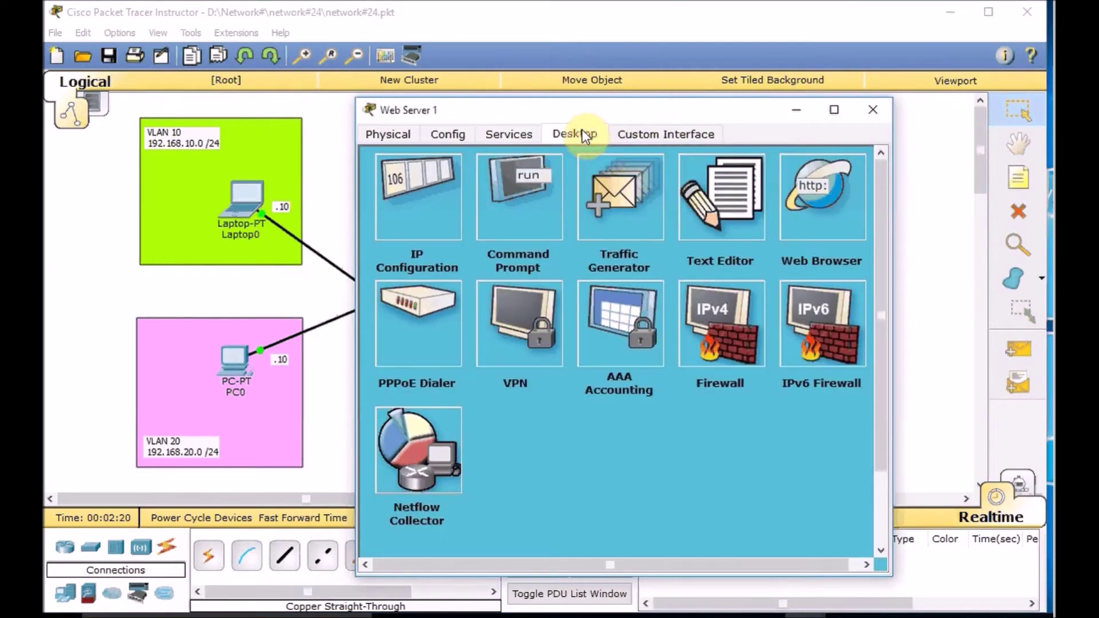
pyautogui.click(396, 200)
pyautogui.click(527, 265)
pyautogui.write('192.168.0.10')
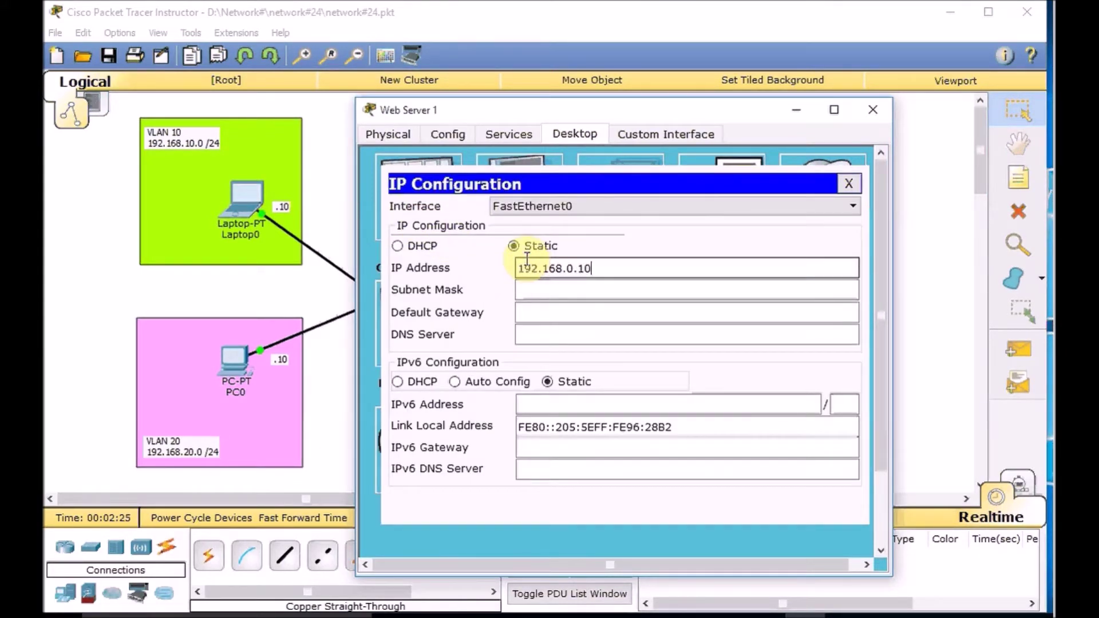
pyautogui.press('Tab')
pyautogui.press('Tab')
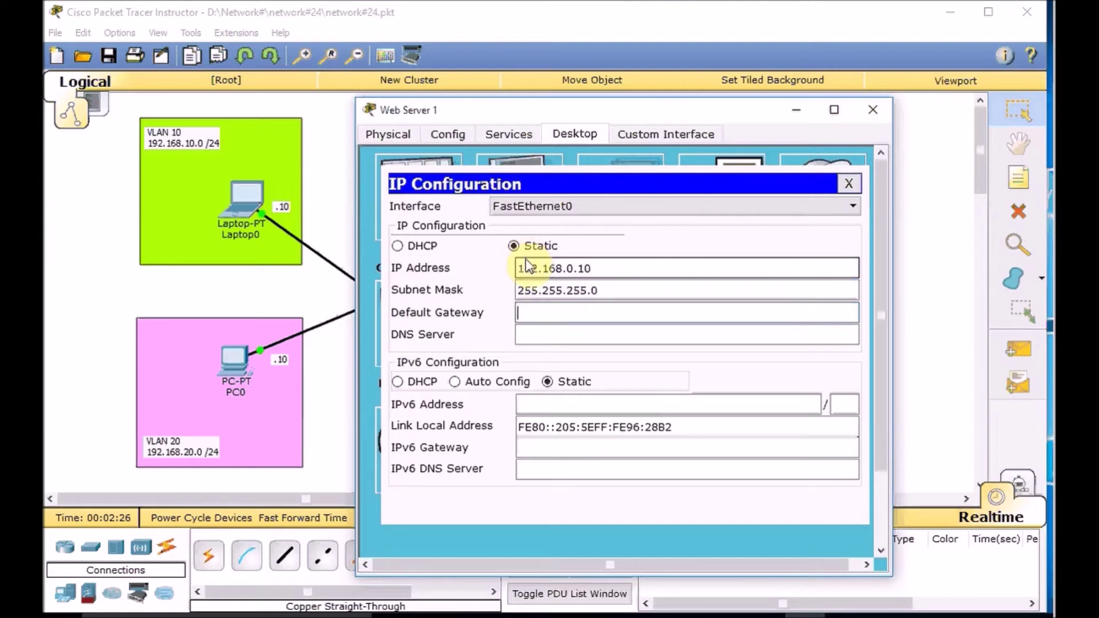
pyautogui.write('192.168.0.1')
pyautogui.press('Tab')
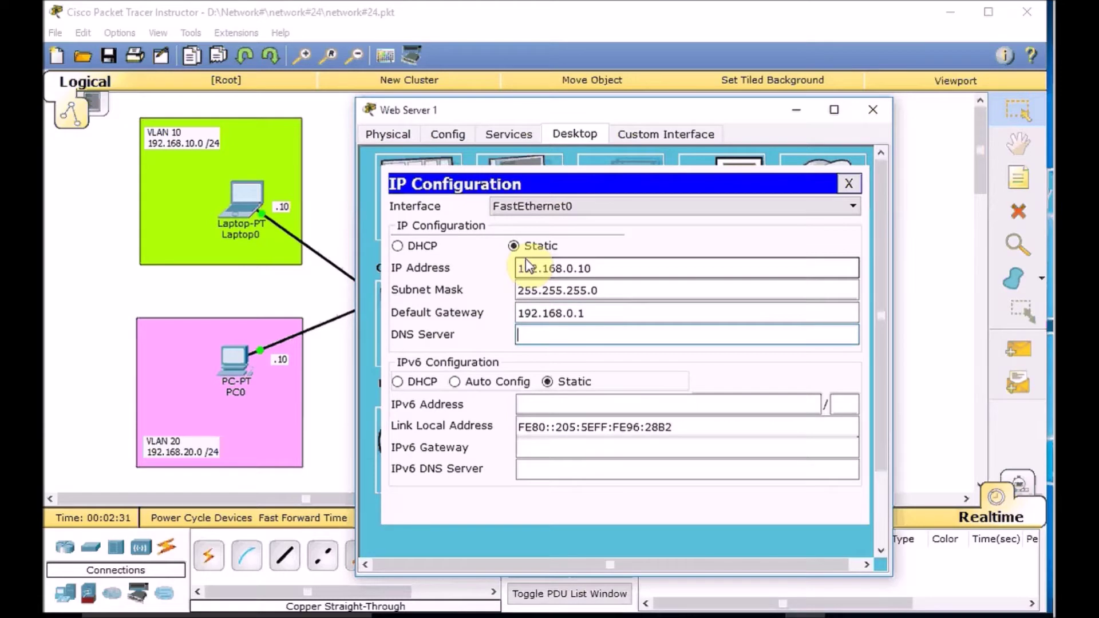
pyautogui.click(848, 185)
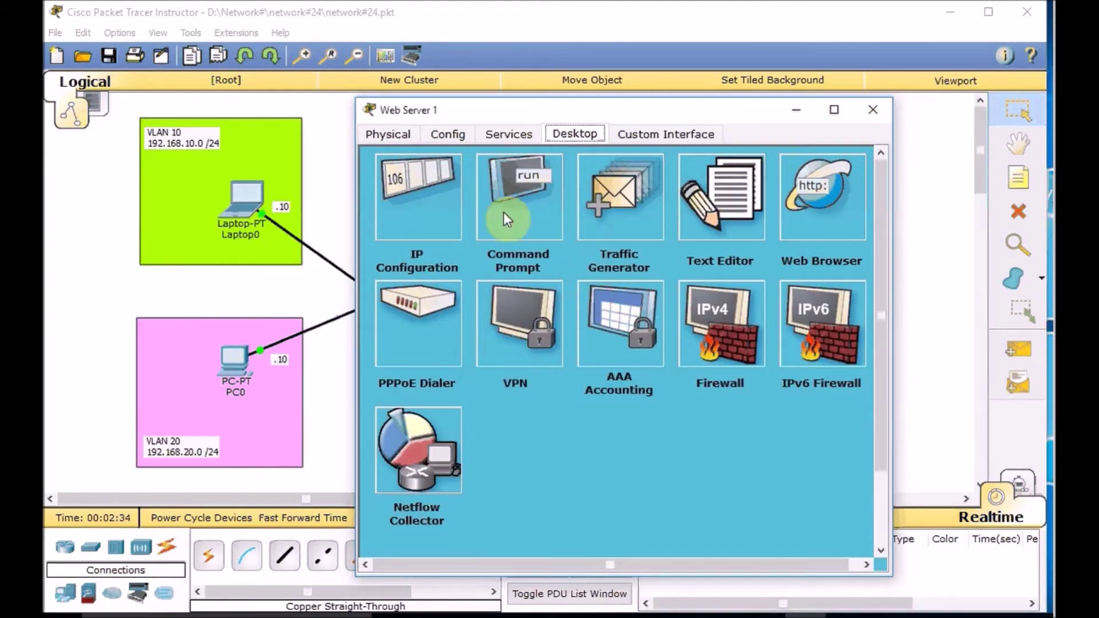
pyautogui.click(496, 133)
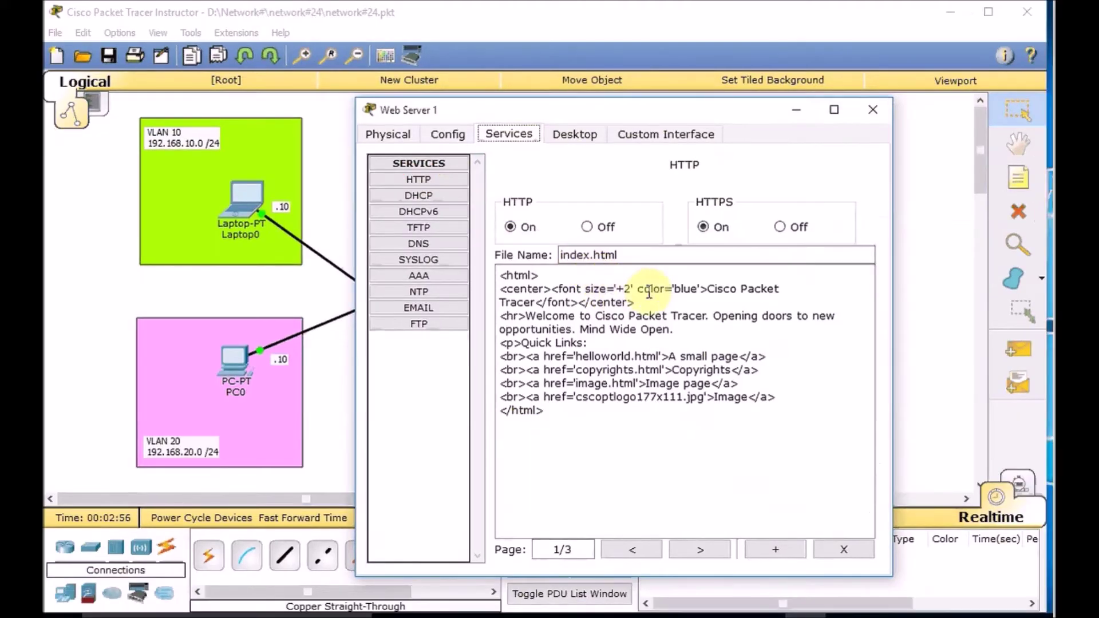
# - Replace the index.html heading with 'Web Server 1 - Internal <br> IP: 192.168.0.10'
pyautogui.moveTo(708, 288); pyautogui.dragTo(536, 303)
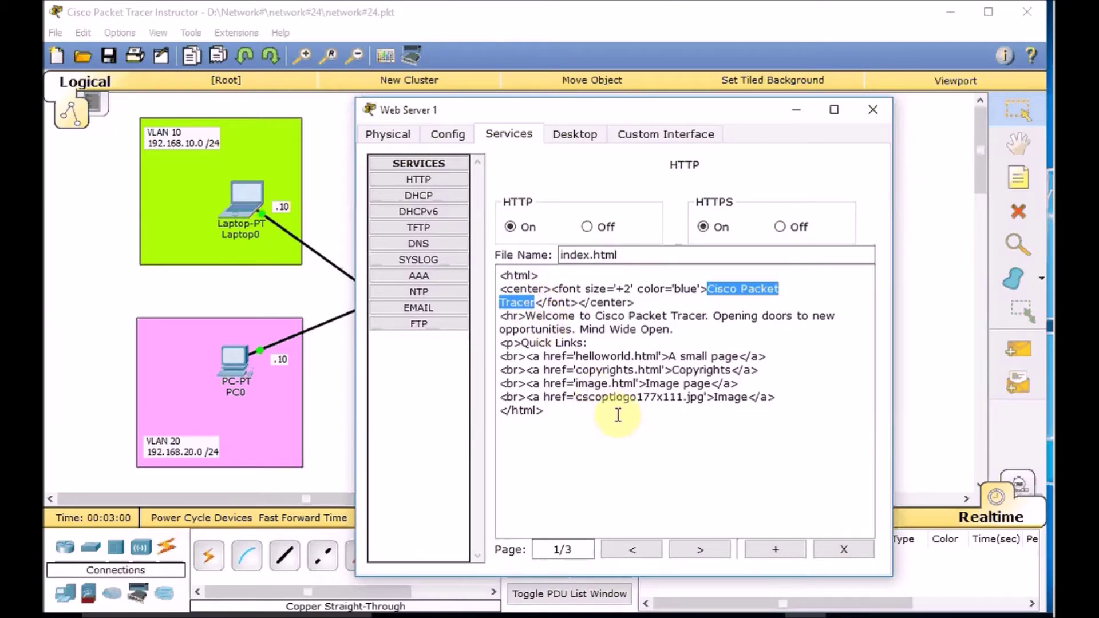
pyautogui.write('Web Server')
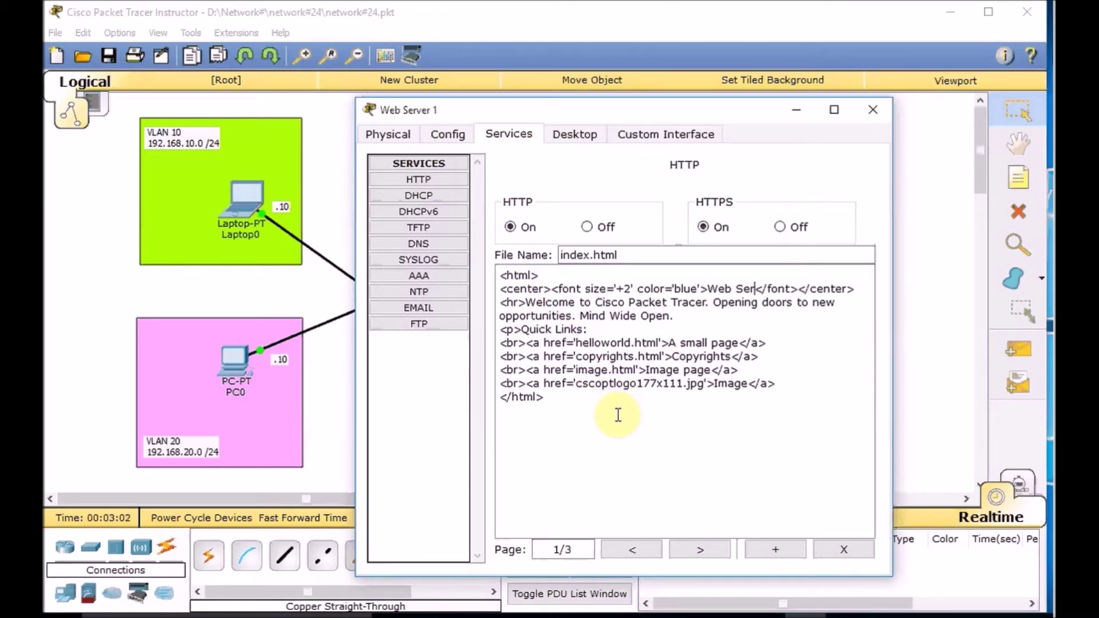
pyautogui.write(' 1')
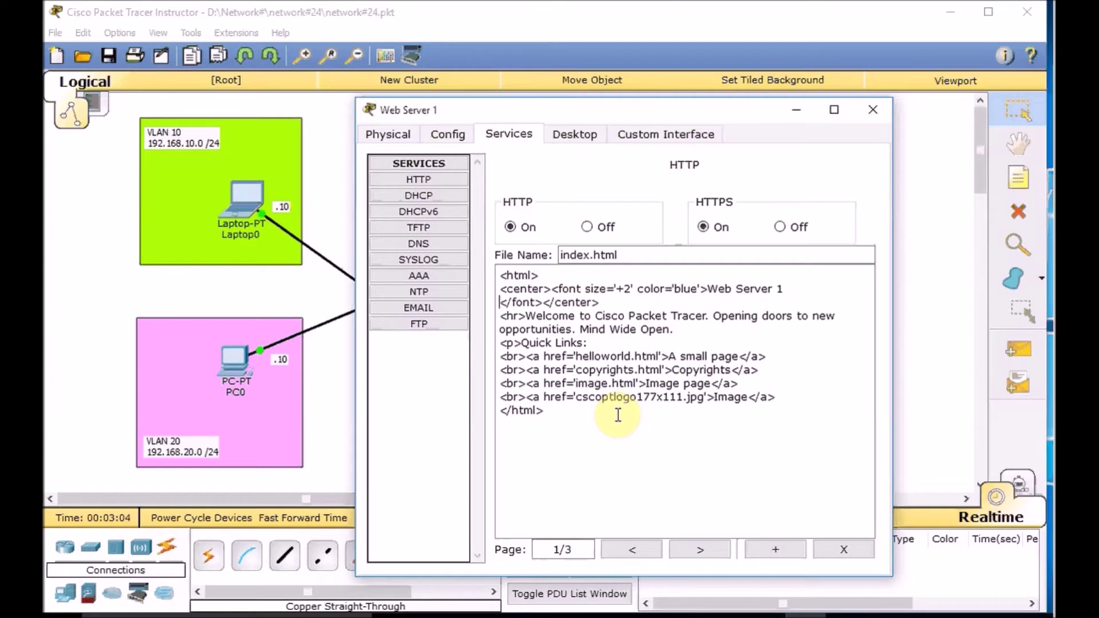
pyautogui.write(' - Internal <br> IP: 192.')
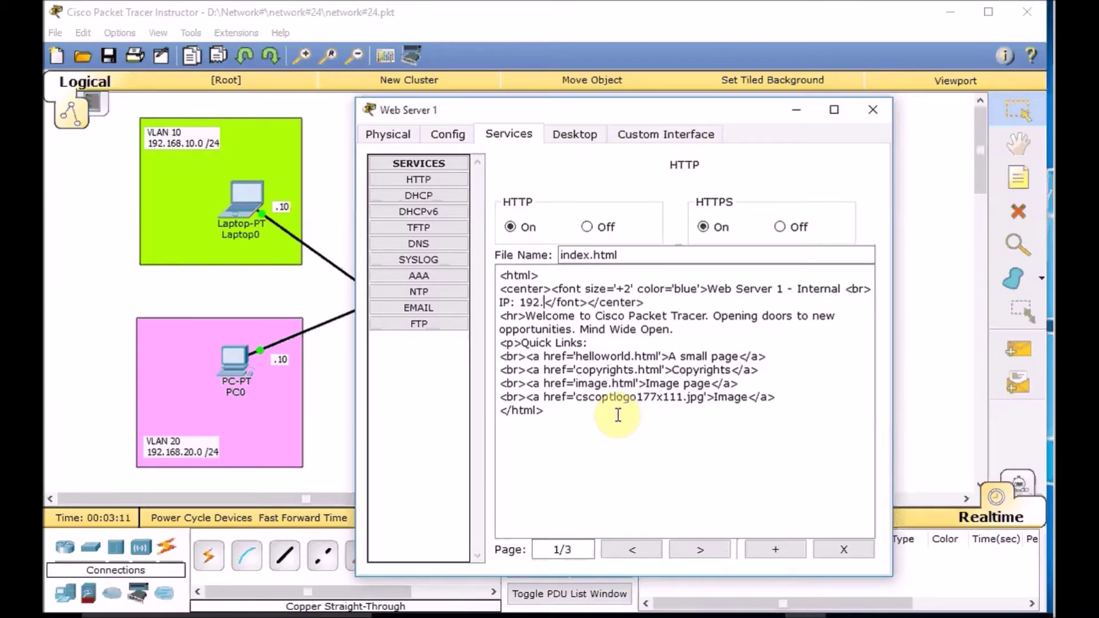
pyautogui.write('168.0.')
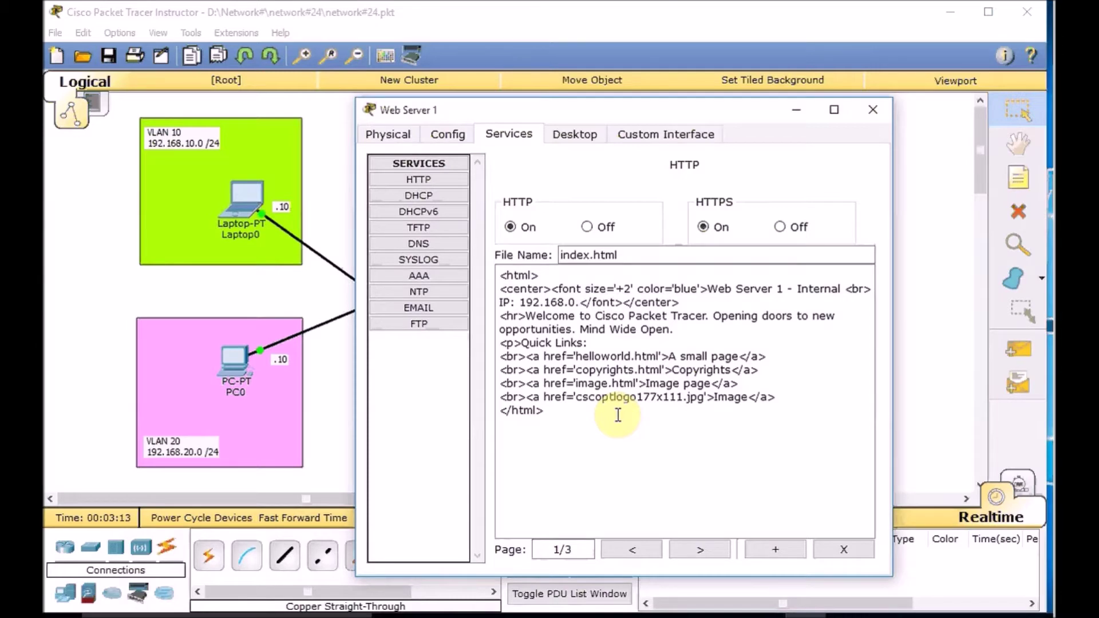
pyautogui.write('10')
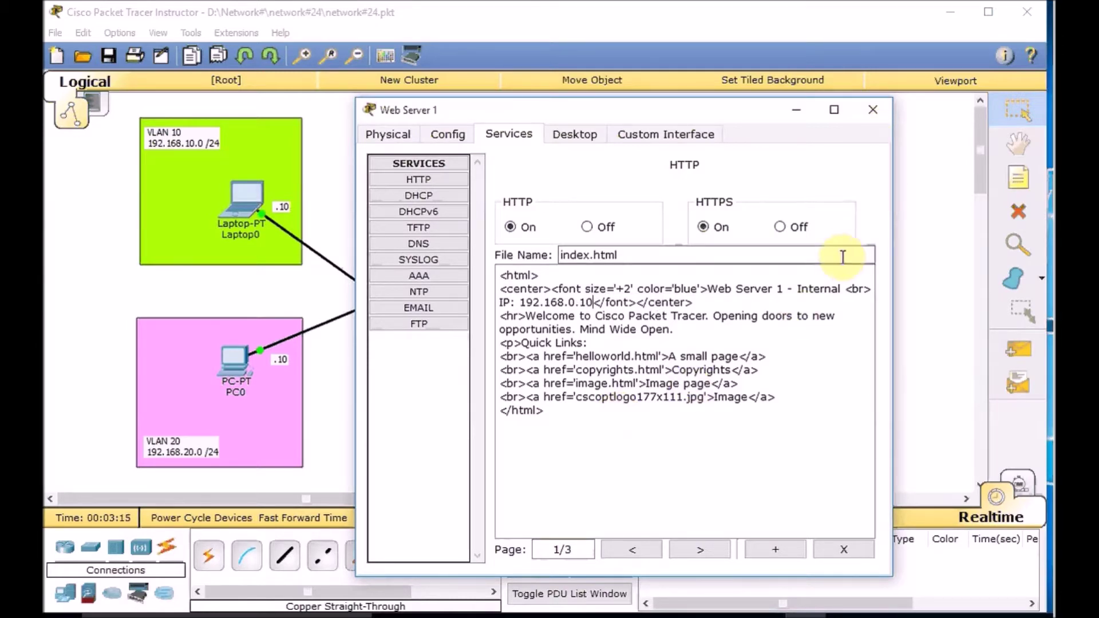
pyautogui.click(874, 111)
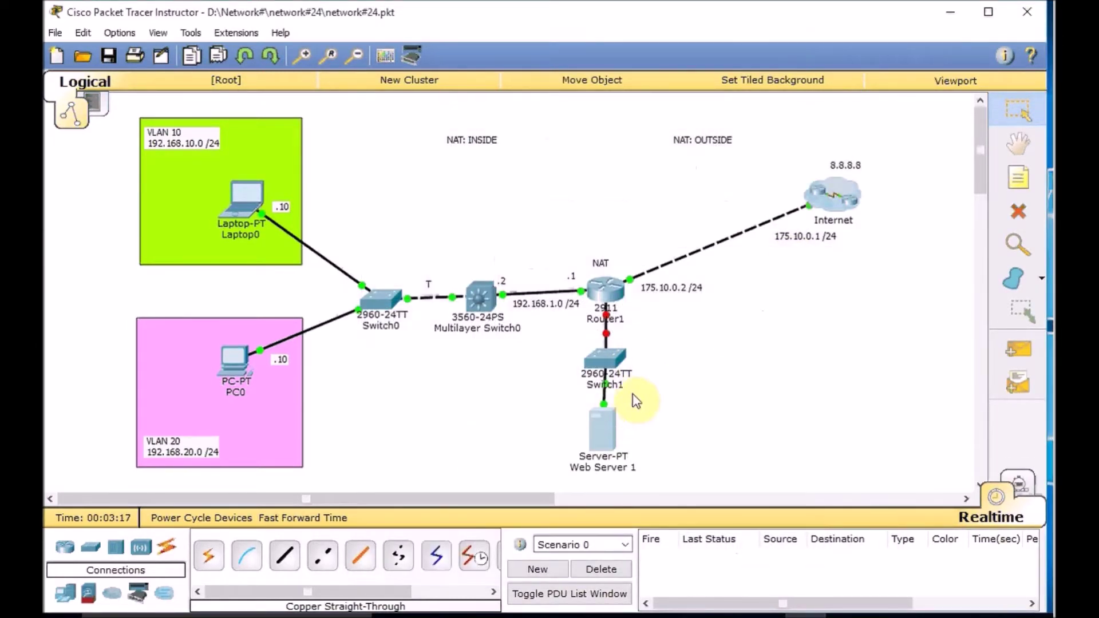
# - Open Router1's CLI and enter privileged mode with 'en'
pyautogui.click(603, 286)
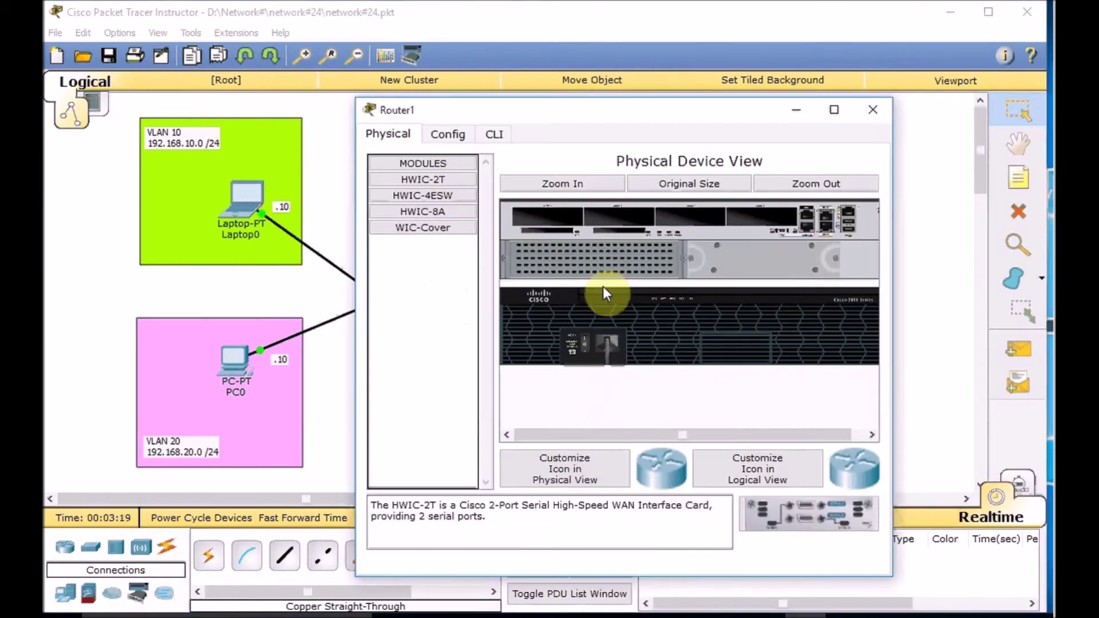
pyautogui.click(494, 132)
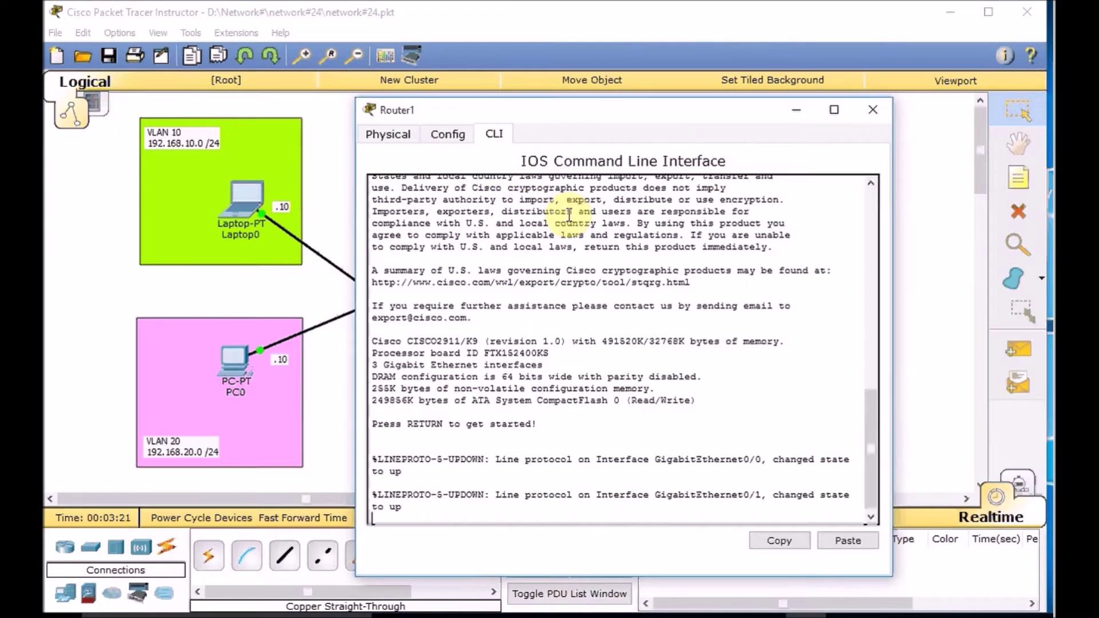
pyautogui.press('Return')
pyautogui.write('en')
pyautogui.press('Return')
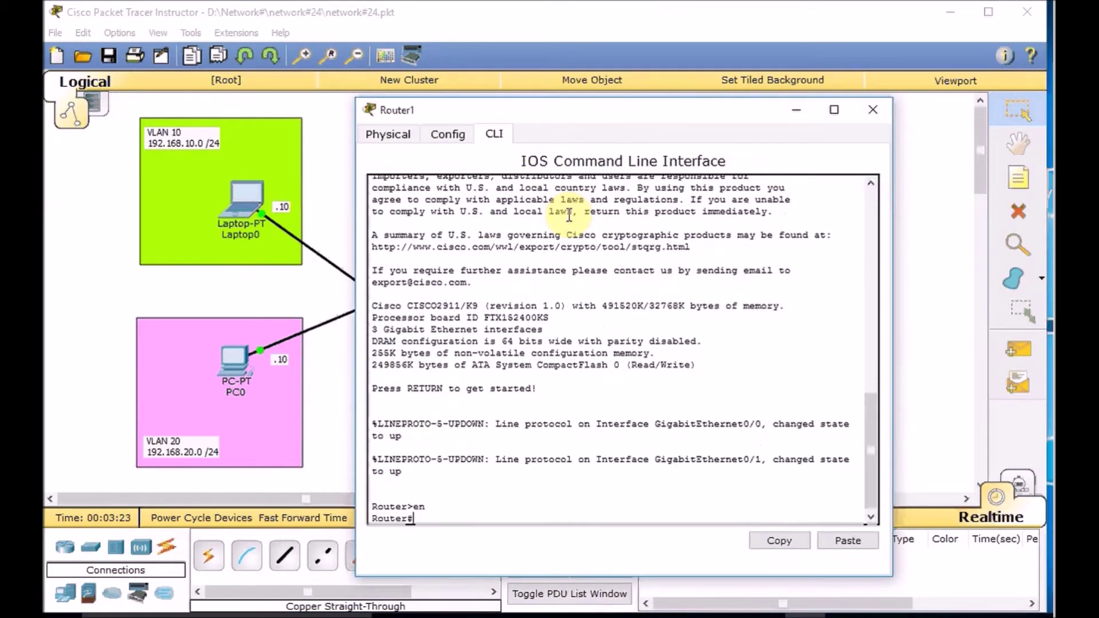
pyautogui.press('Return')
# - Run 'sh ip int brief' to list Router1's interfaces, showing Gi0/2 unassigned and down
pyautogui.write('sh ip in tbri')
pyautogui.press('Tab')
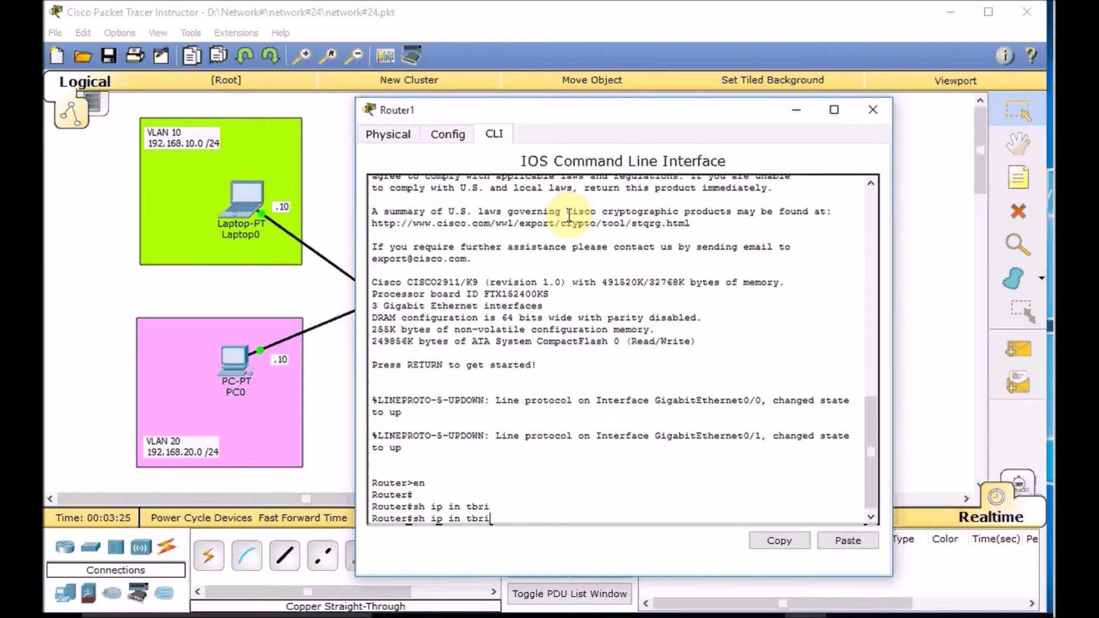
pyautogui.write('t')
pyautogui.write(' bti')
pyautogui.press('Tab')
pyautogui.press('Return')
pyautogui.write('sh')
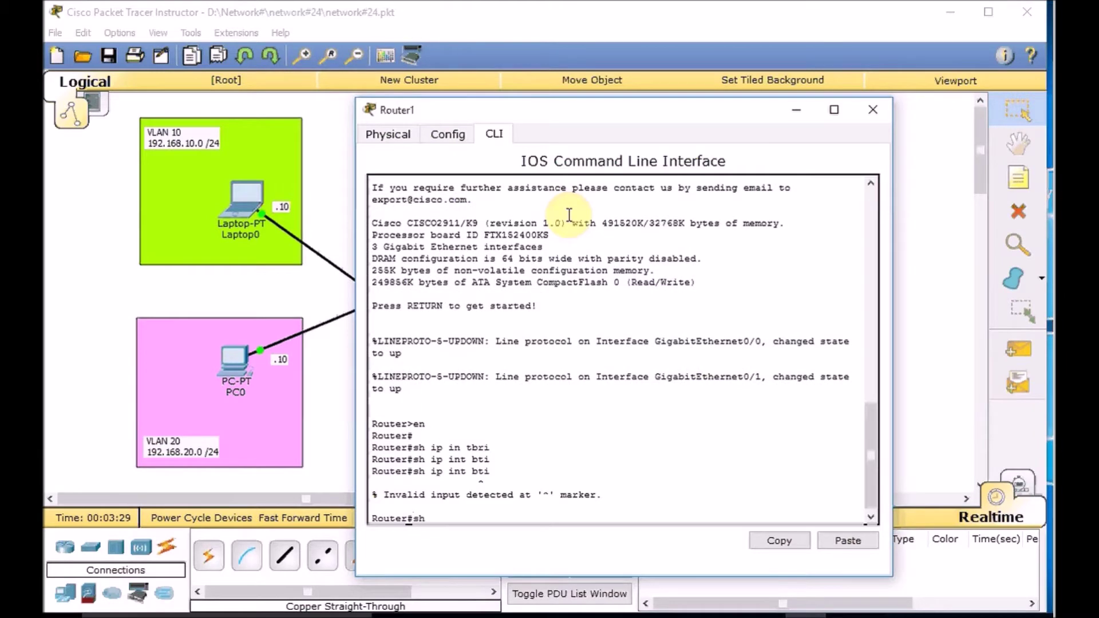
pyautogui.write(' ip int brie')
pyautogui.press('Tab')
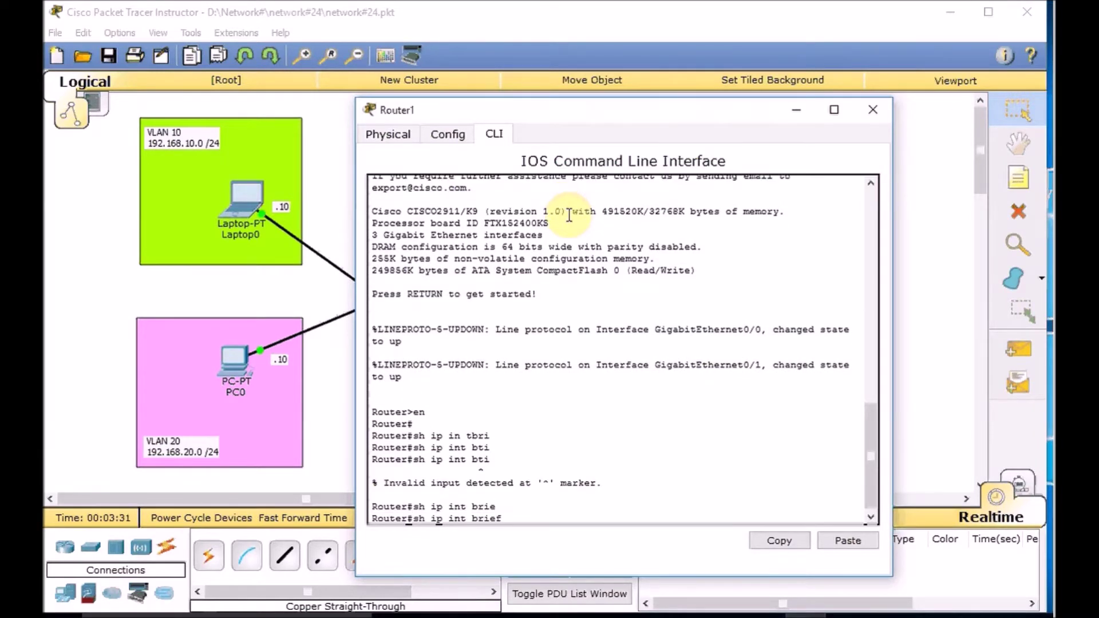
pyautogui.press('Return')
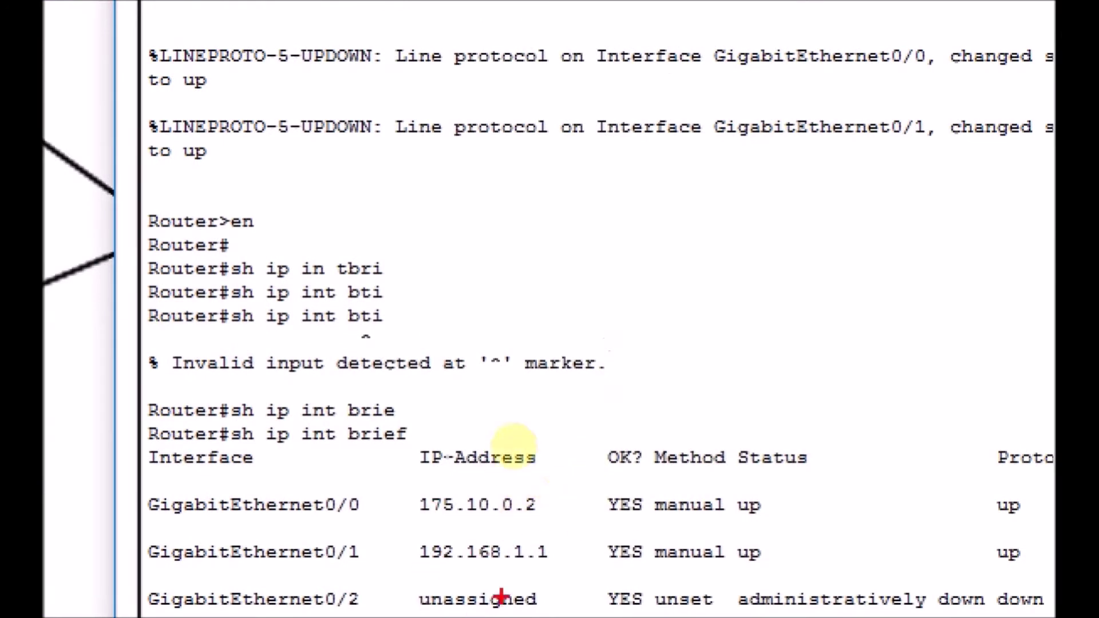
pyautogui.moveTo(421, 613); pyautogui.dragTo(541, 614)
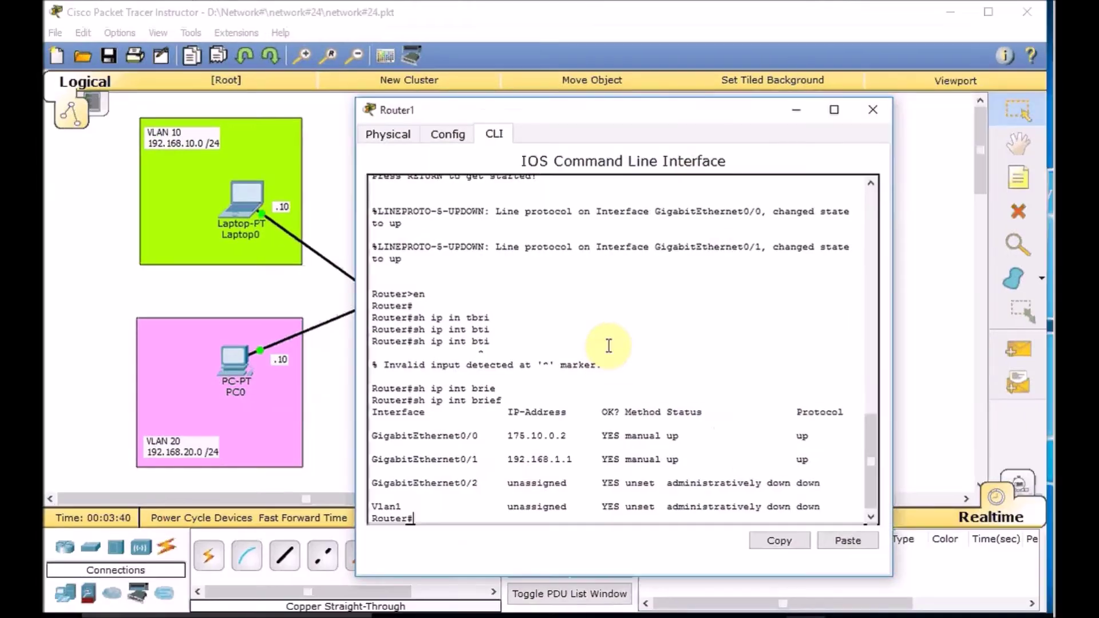
# - Configure GigabitEthernet0/2 with 192.168.0.1 255.255.255.0 and bring it out of shutdown
pyautogui.write('conf t')
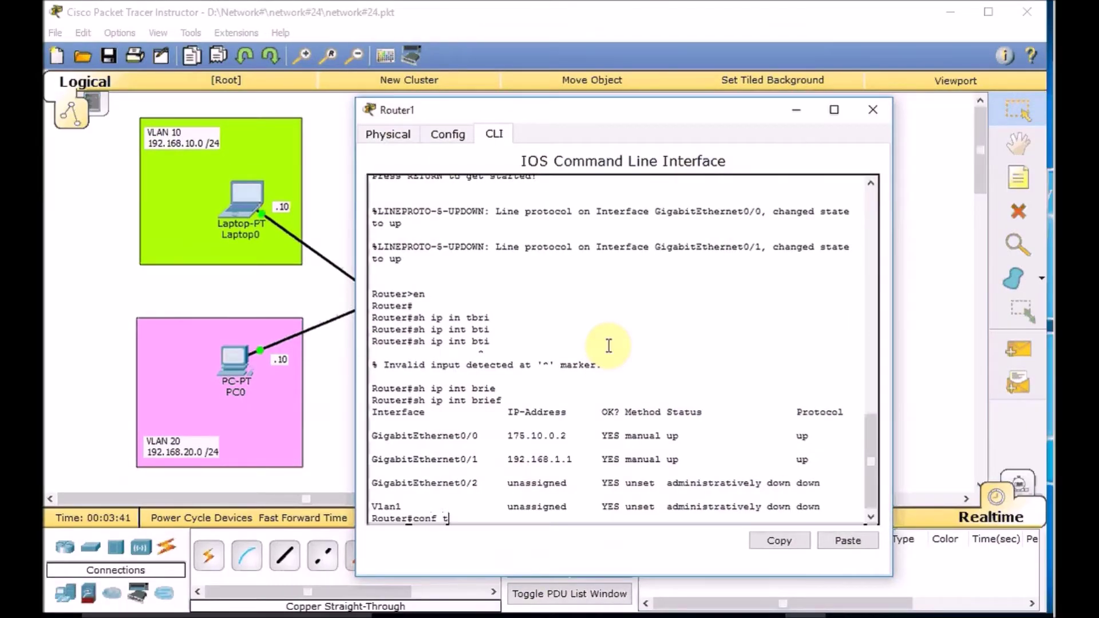
pyautogui.press('Return')
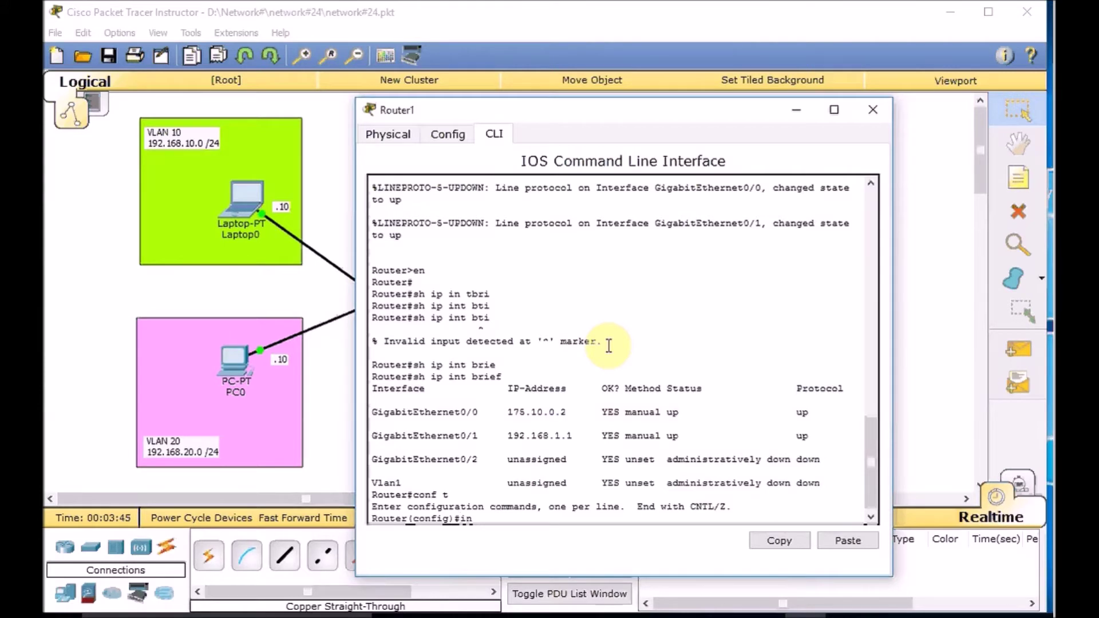
pyautogui.write('int g')
pyautogui.press('Tab')
pyautogui.write('0/2')
pyautogui.press('Return')
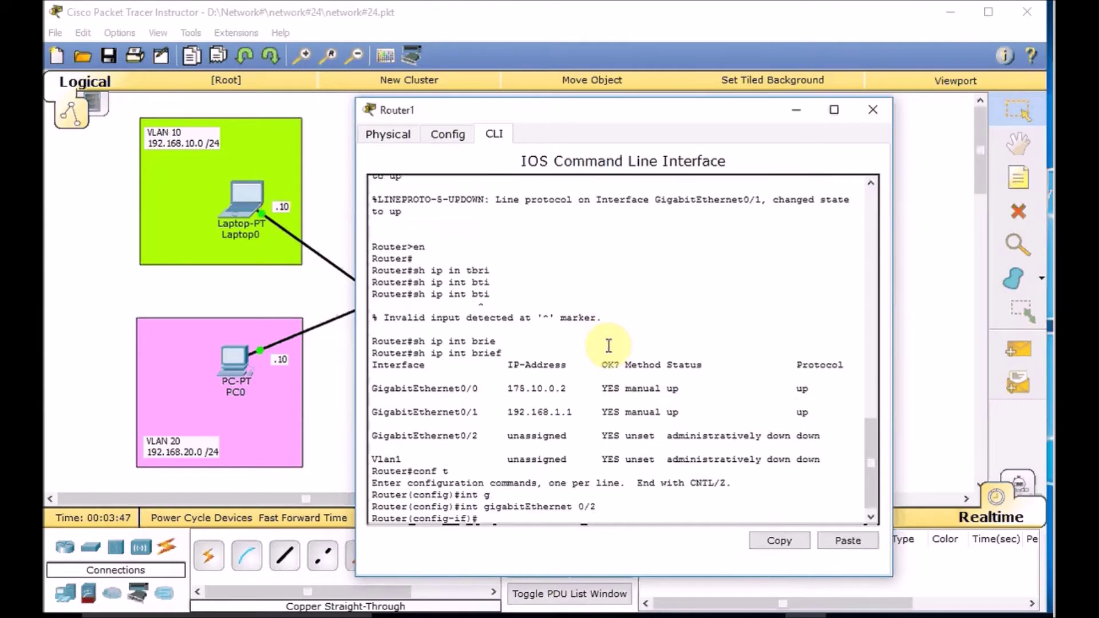
pyautogui.write('ip add')
pyautogui.press('Tab')
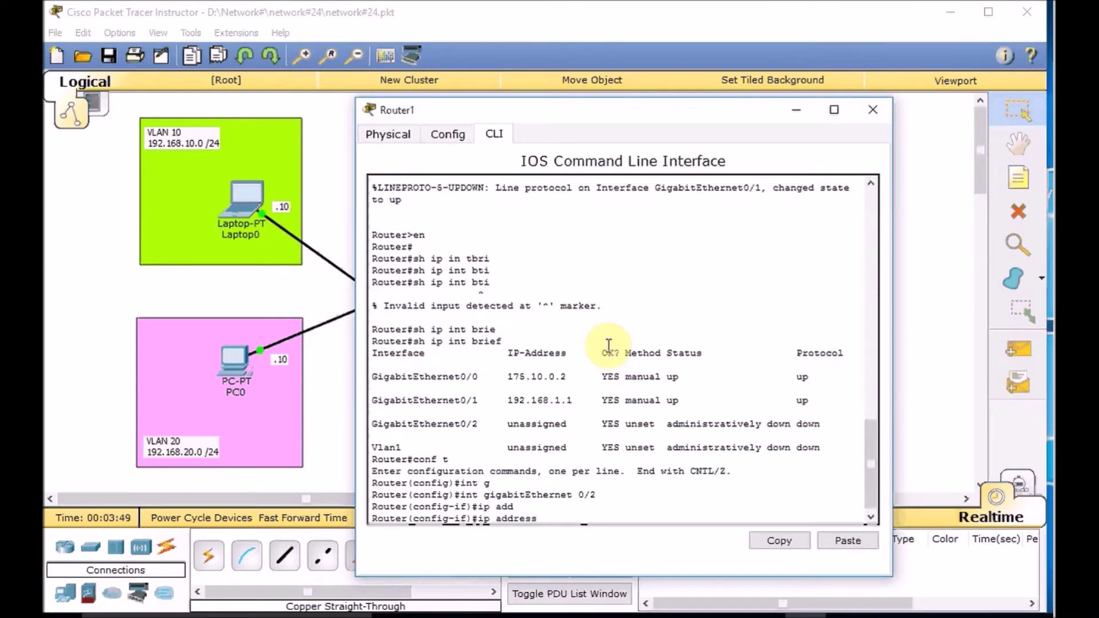
pyautogui.write('192.168.0.1 255.255.255.0')
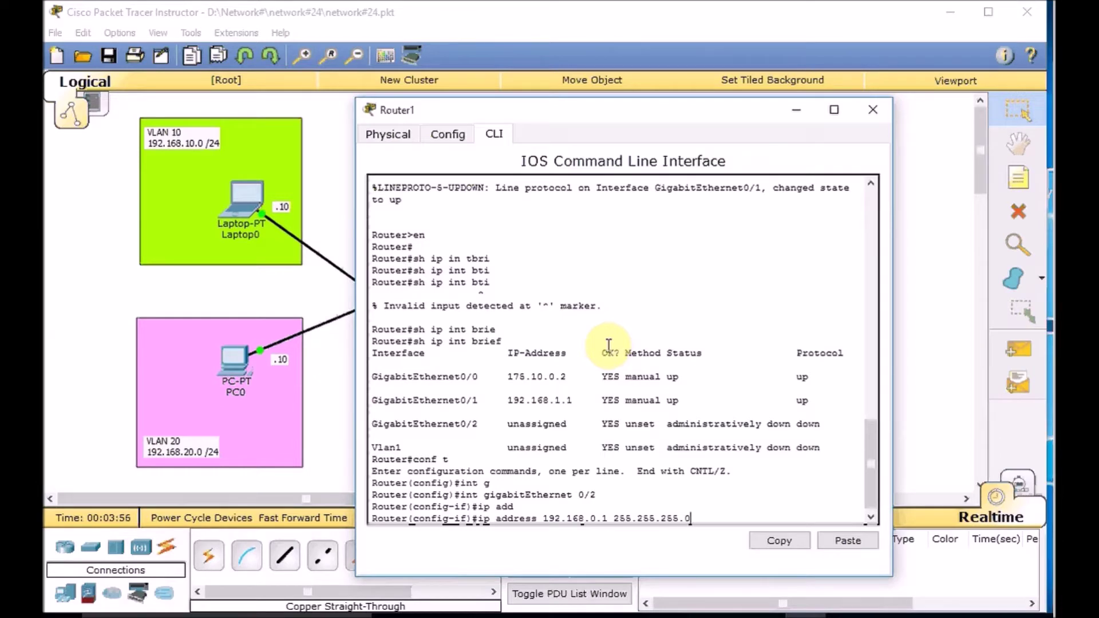
pyautogui.press('Return')
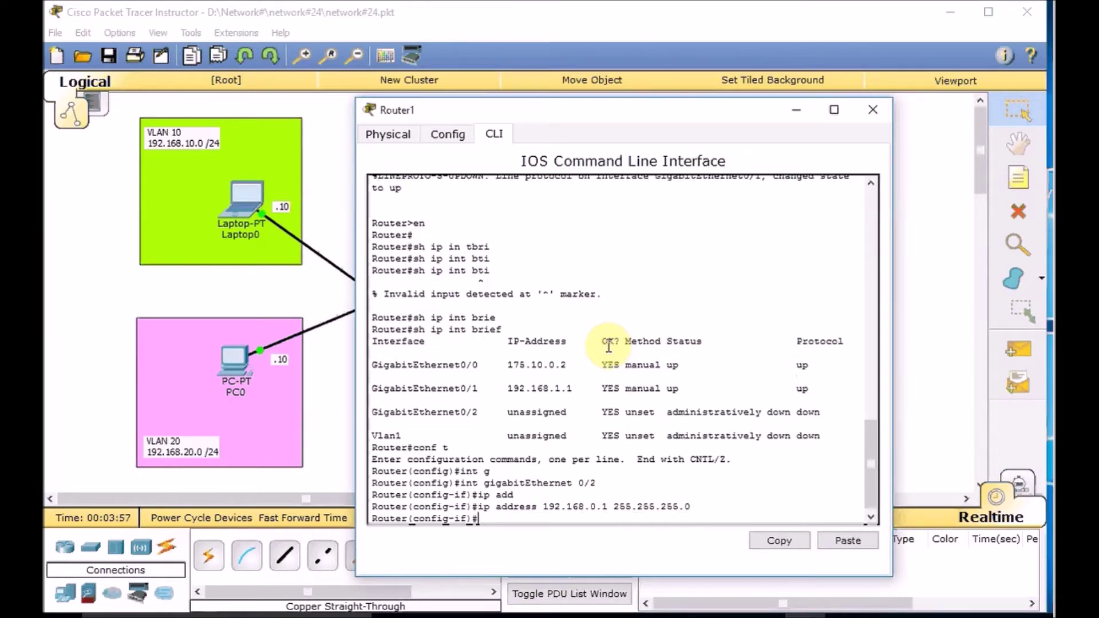
pyautogui.press('Return')
pyautogui.press('Return')
pyautogui.press('Return')
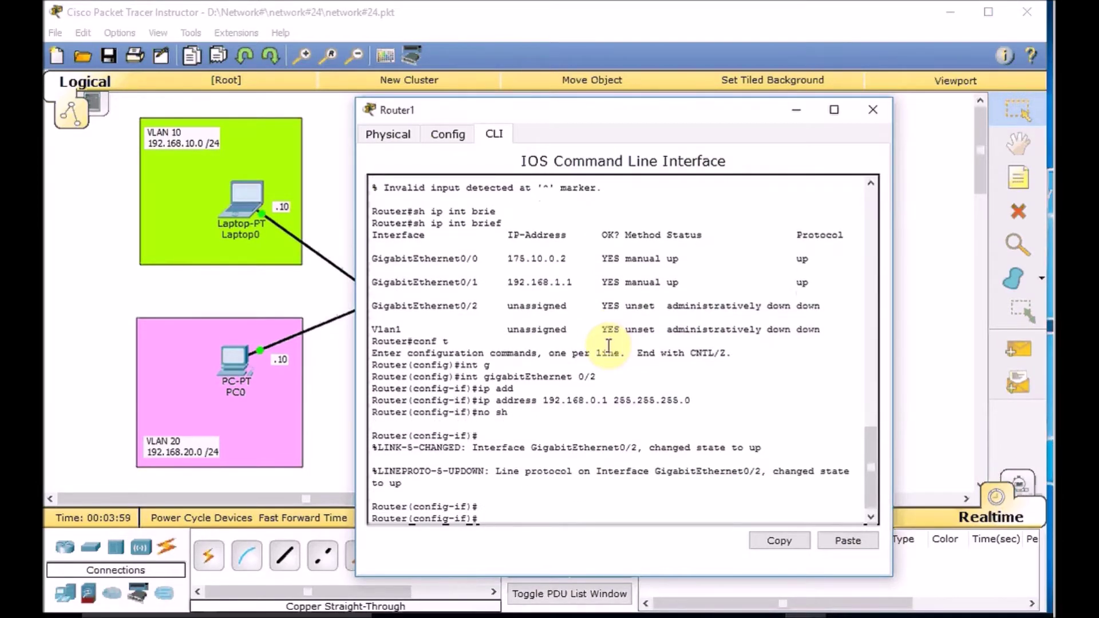
pyautogui.hotkey('ctrl', 'z')
# - Verify with 'sh ip int brief' that Gi0/2 is now up, then close Router1's window
pyautogui.press('Return')
pyautogui.press('Return')
pyautogui.write('sh ip in t')
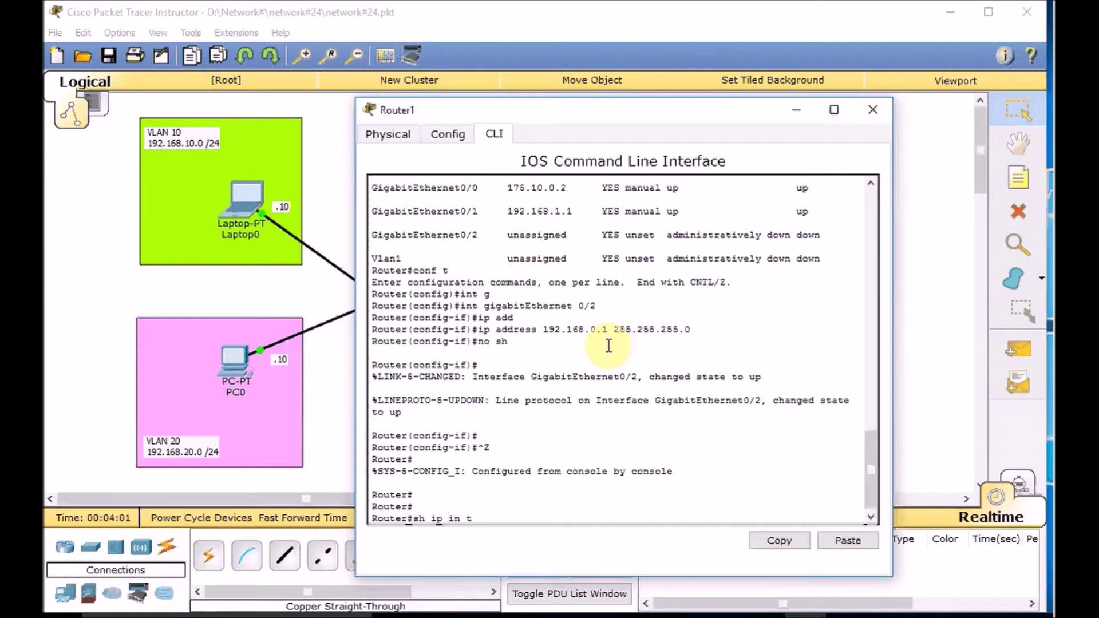
pyautogui.write('brie')
pyautogui.press('Return')
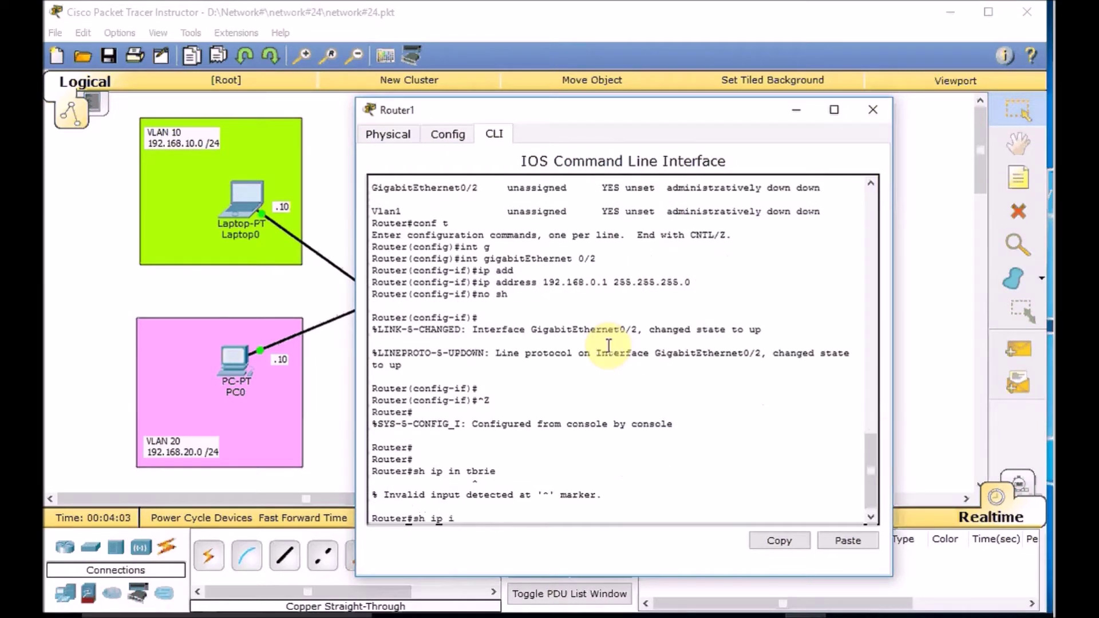
pyautogui.write('brie')
pyautogui.press('Return')
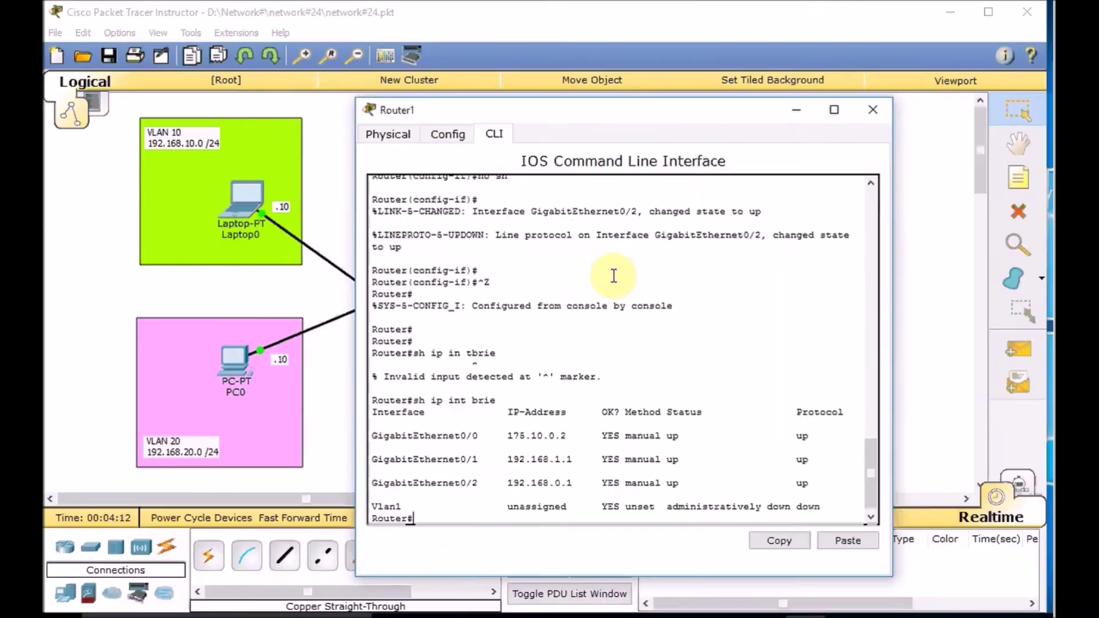
pyautogui.click(873, 109)
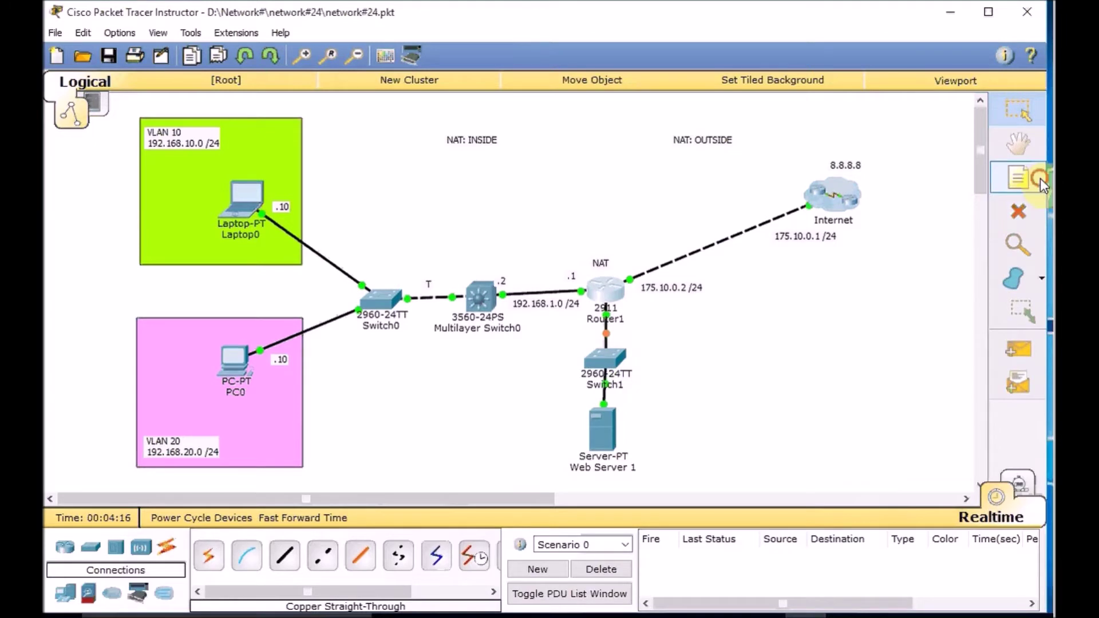
# - Add a note reading 'DMZ: network: 192.168.0.0 /24' beside Switch1 and position it
pyautogui.click(1025, 177)
pyautogui.click(680, 378)
pyautogui.write('DM')
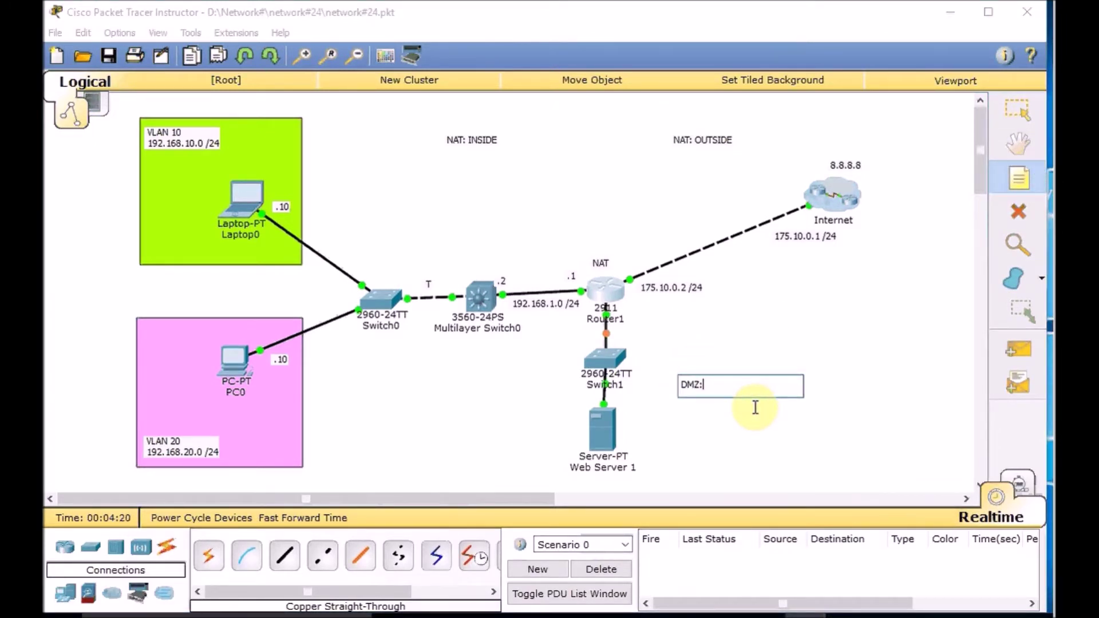
pyautogui.write('Z:')
pyautogui.press('Return')
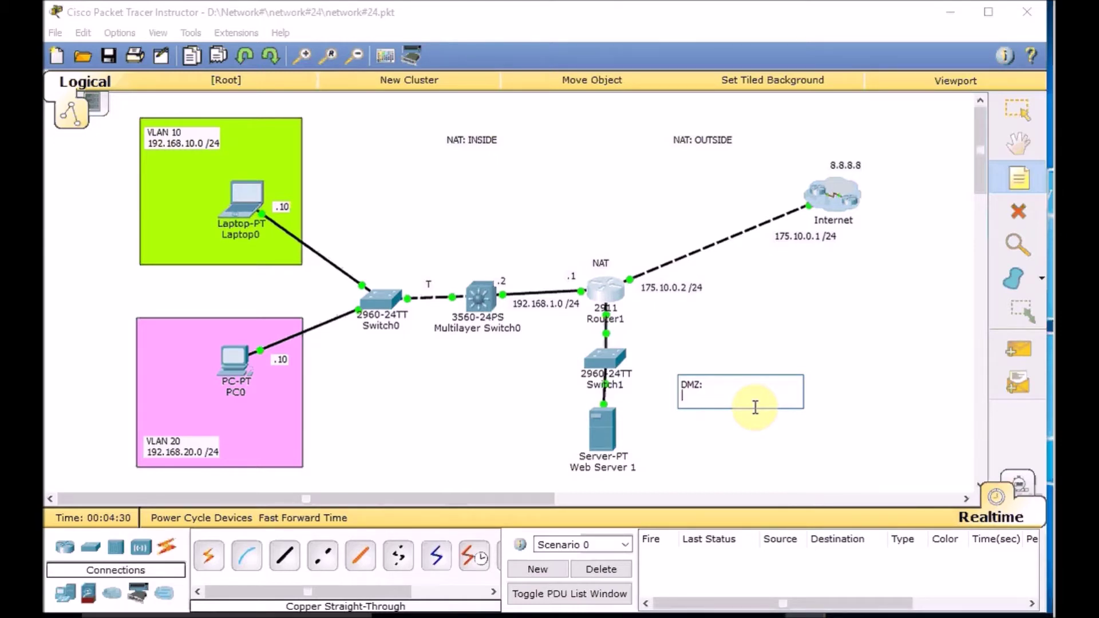
pyautogui.write('ork: 192.168.0.0 /24')
pyautogui.press('Escape')
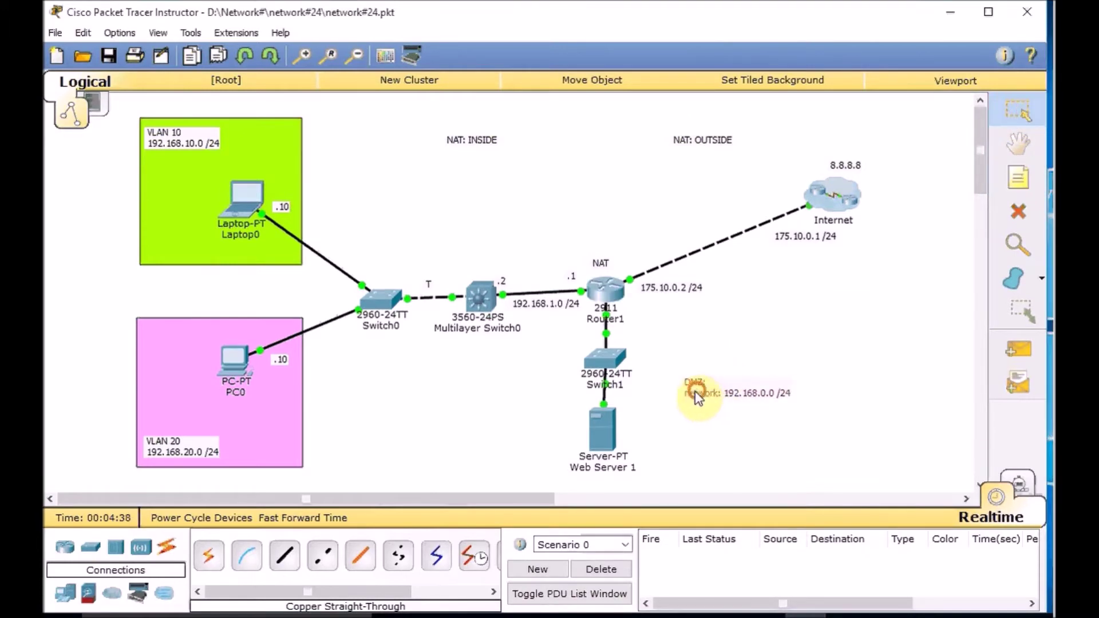
pyautogui.moveTo(695, 395); pyautogui.dragTo(670, 411)
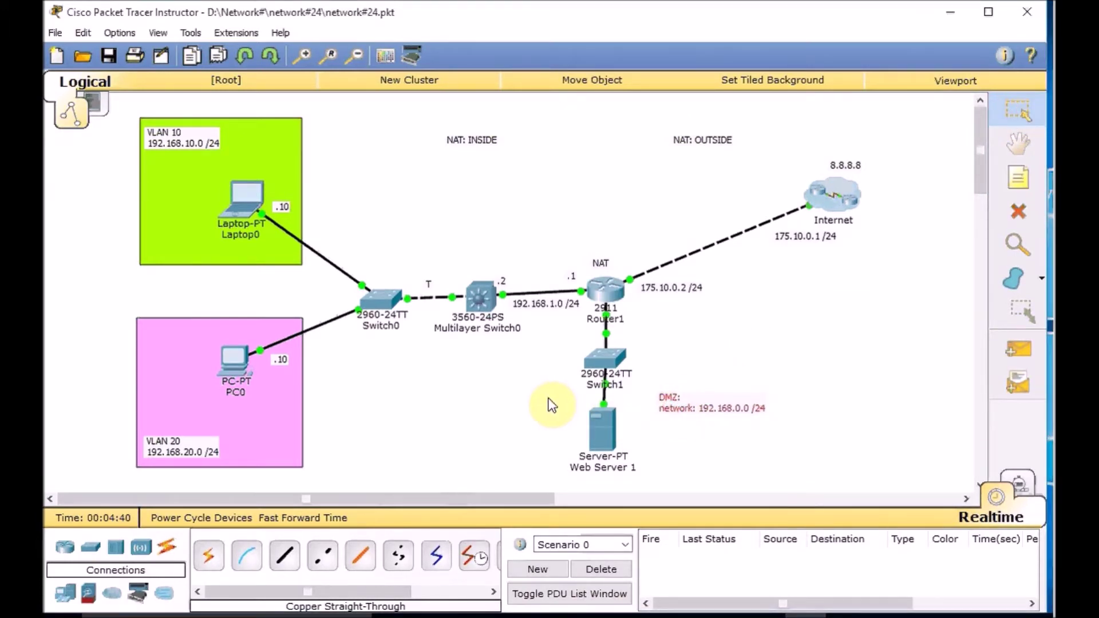
pyautogui.click(243, 206)
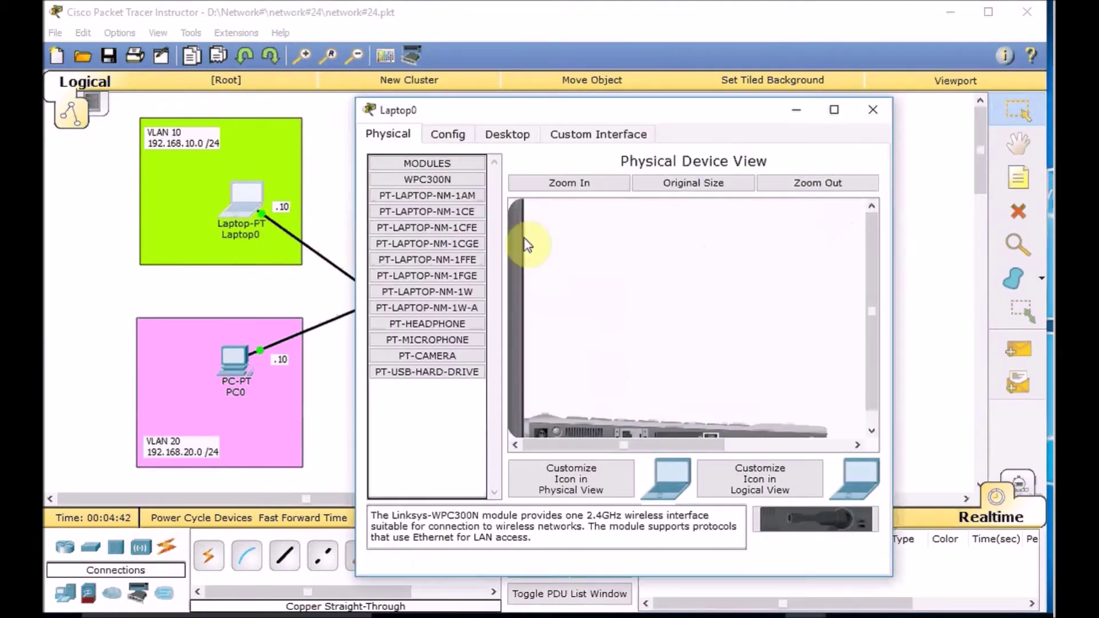
pyautogui.click(519, 137)
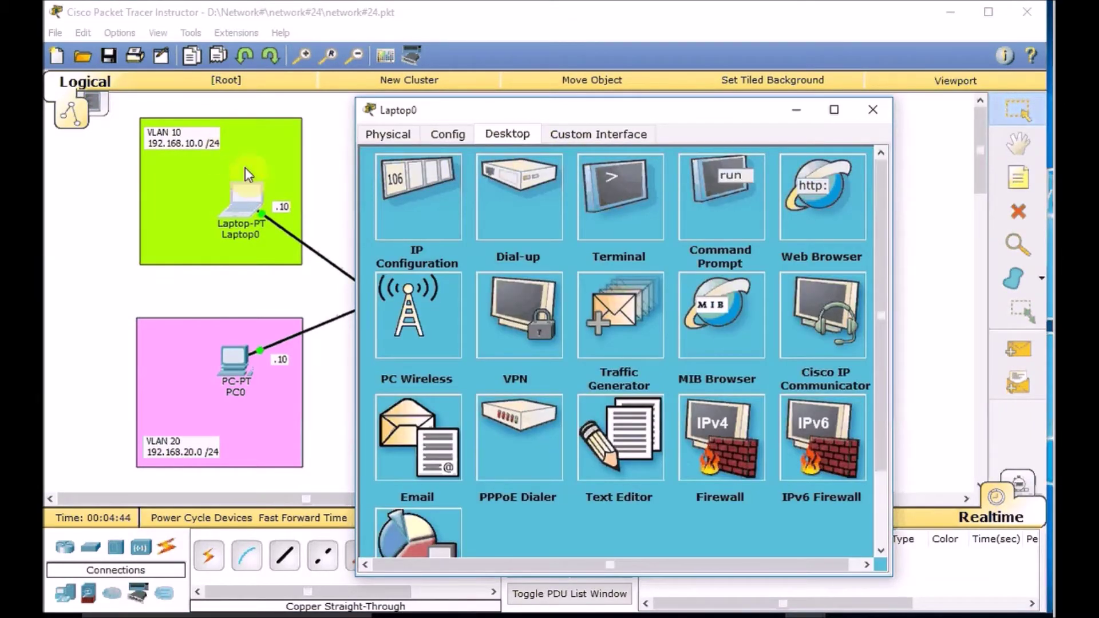
pyautogui.click(817, 204)
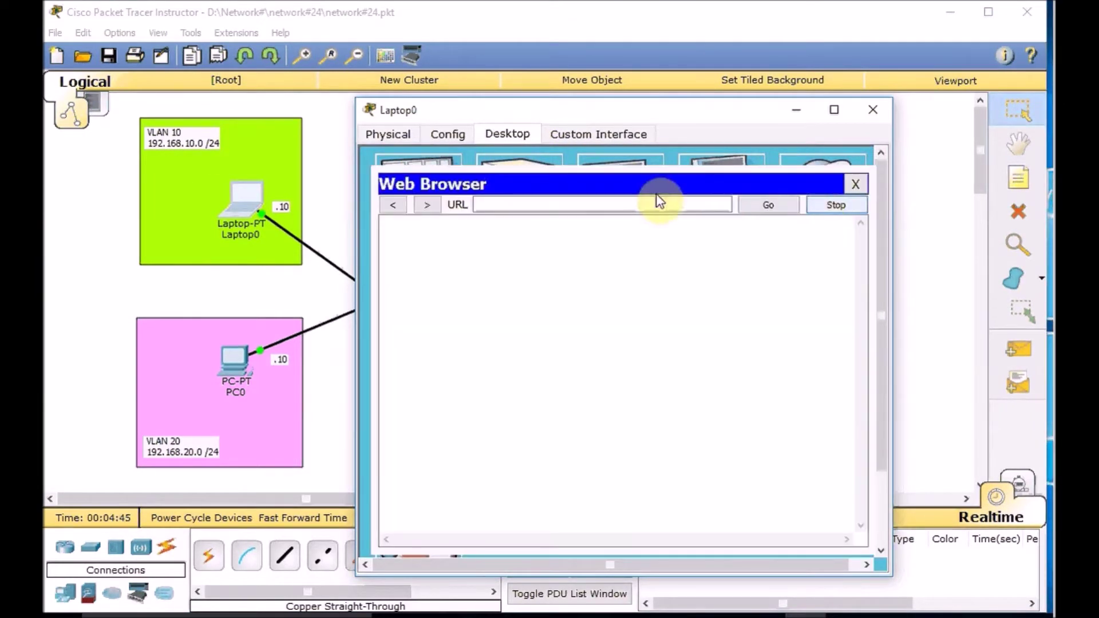
pyautogui.click(507, 203)
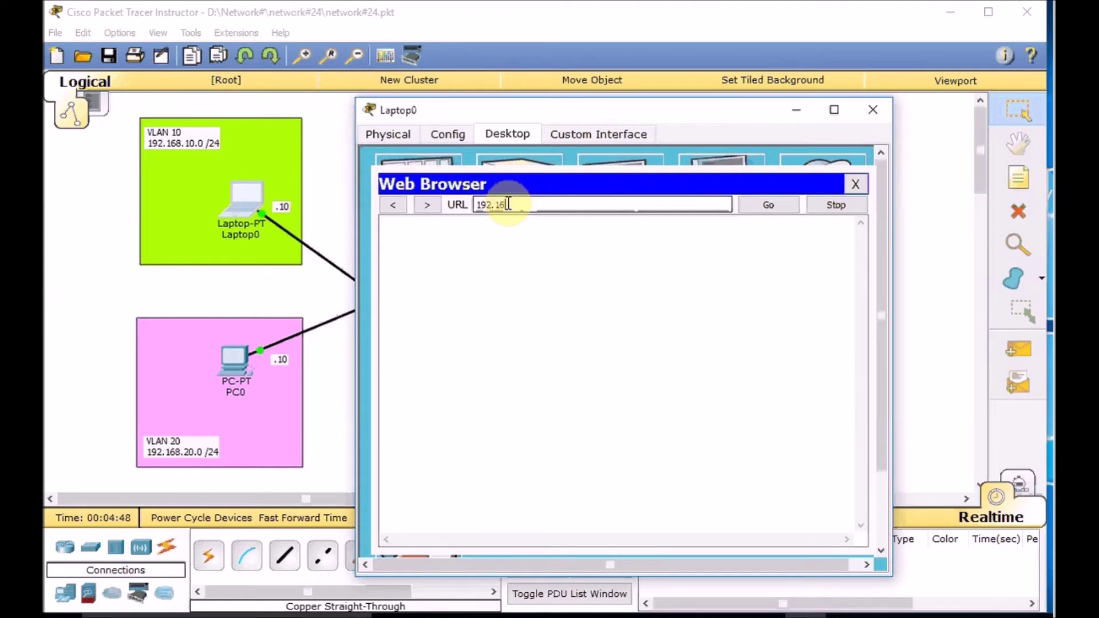
pyautogui.write('192.168.0.10')
pyautogui.press('Return')
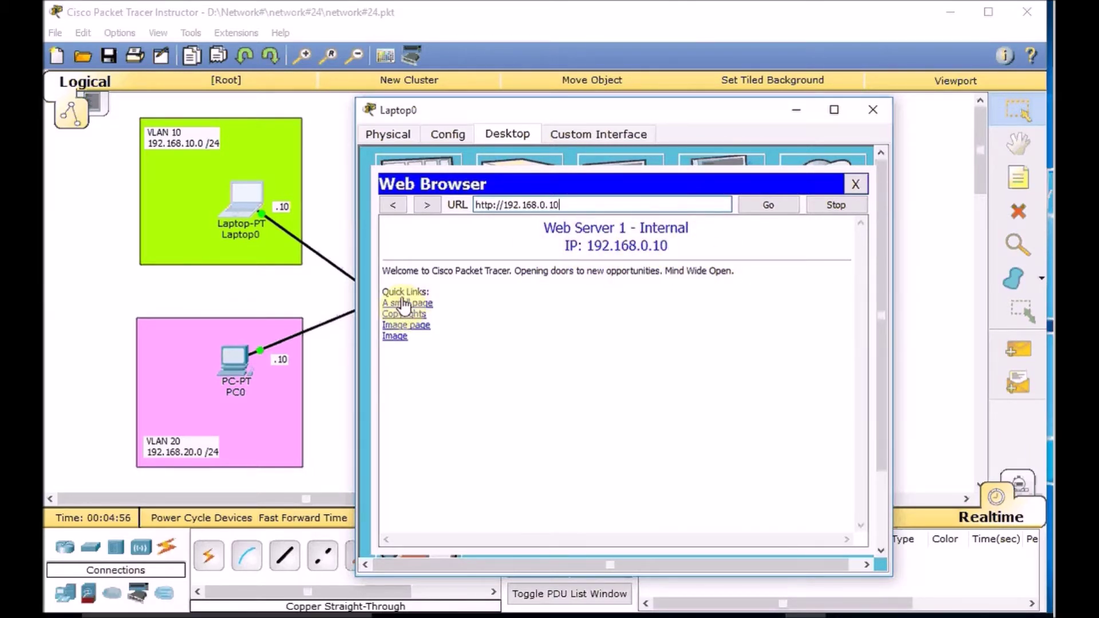
pyautogui.click(855, 184)
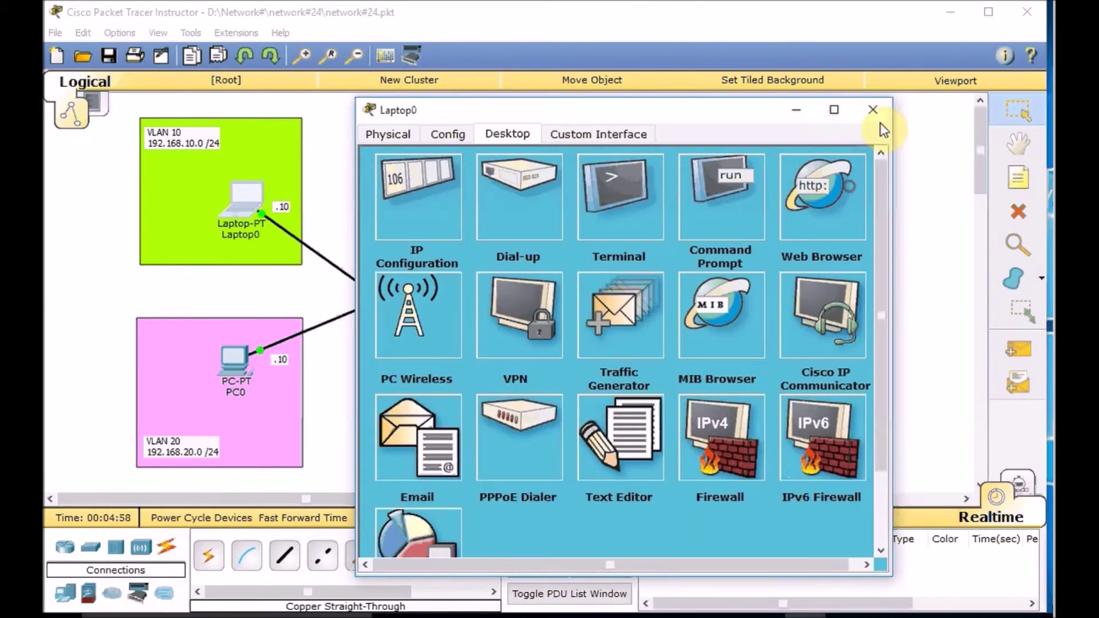
pyautogui.click(873, 109)
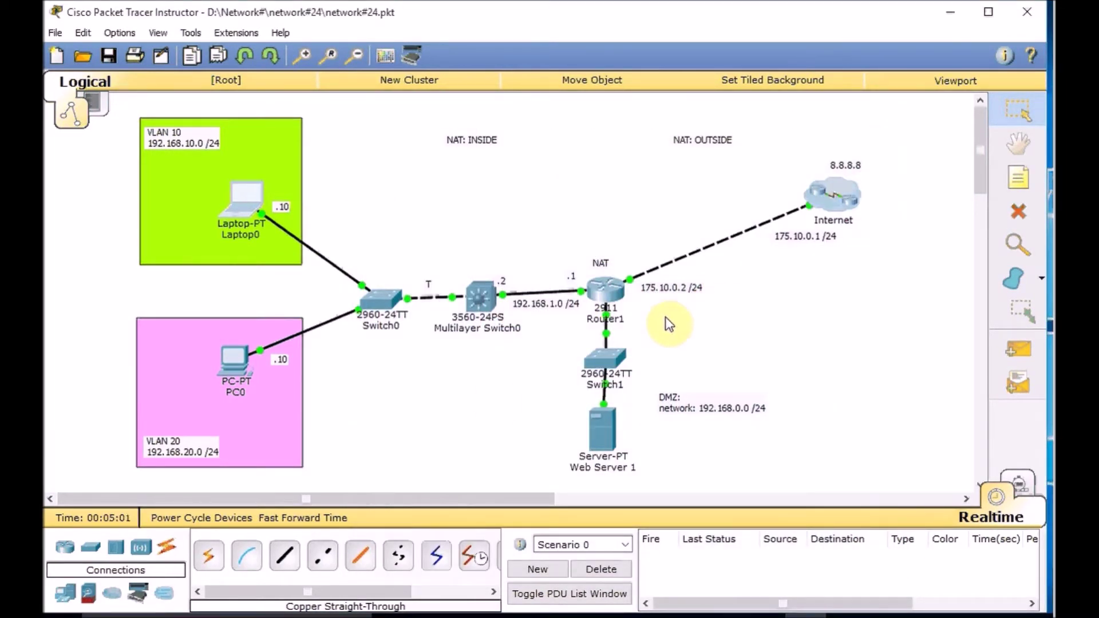
# - Place a Laptop-PT to the right of the Internet cloud and open its settings
pyautogui.click(67, 599)
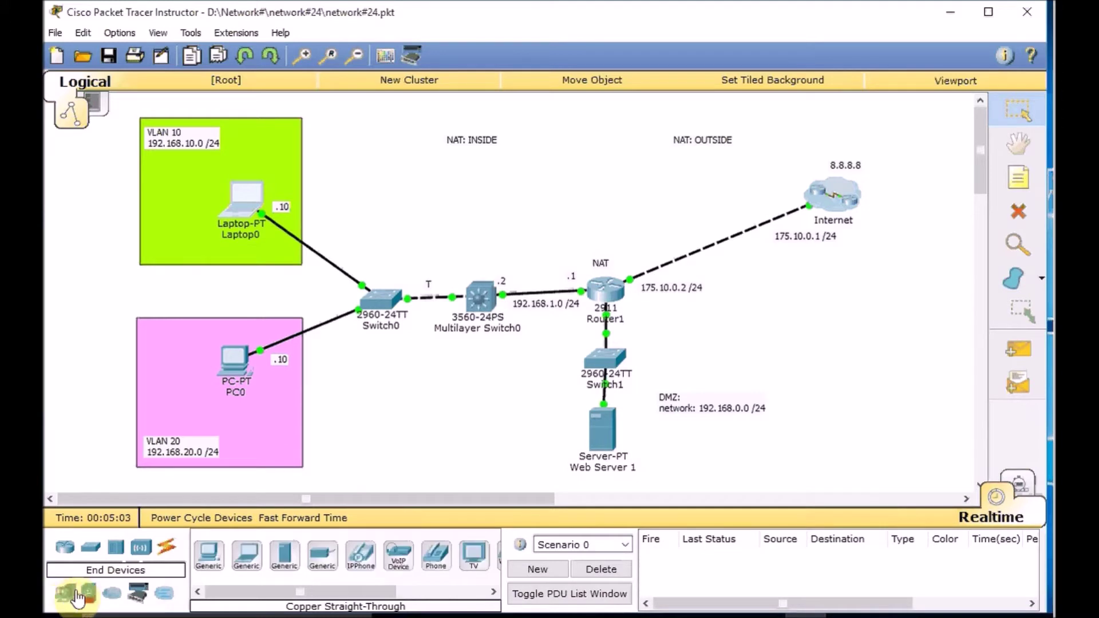
pyautogui.click(246, 555)
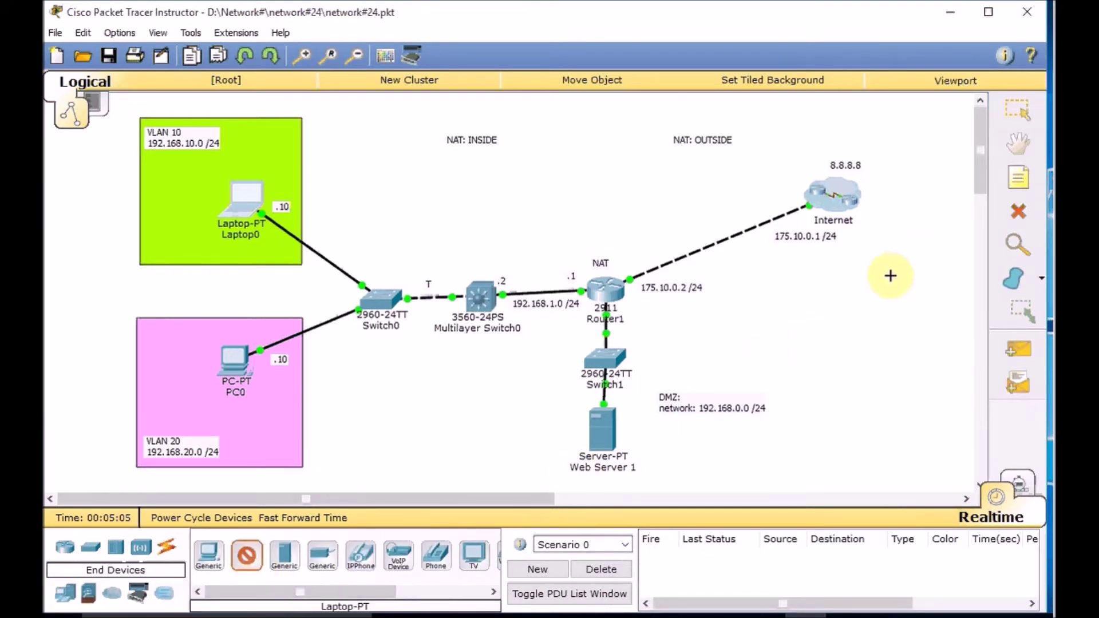
pyautogui.click(910, 274)
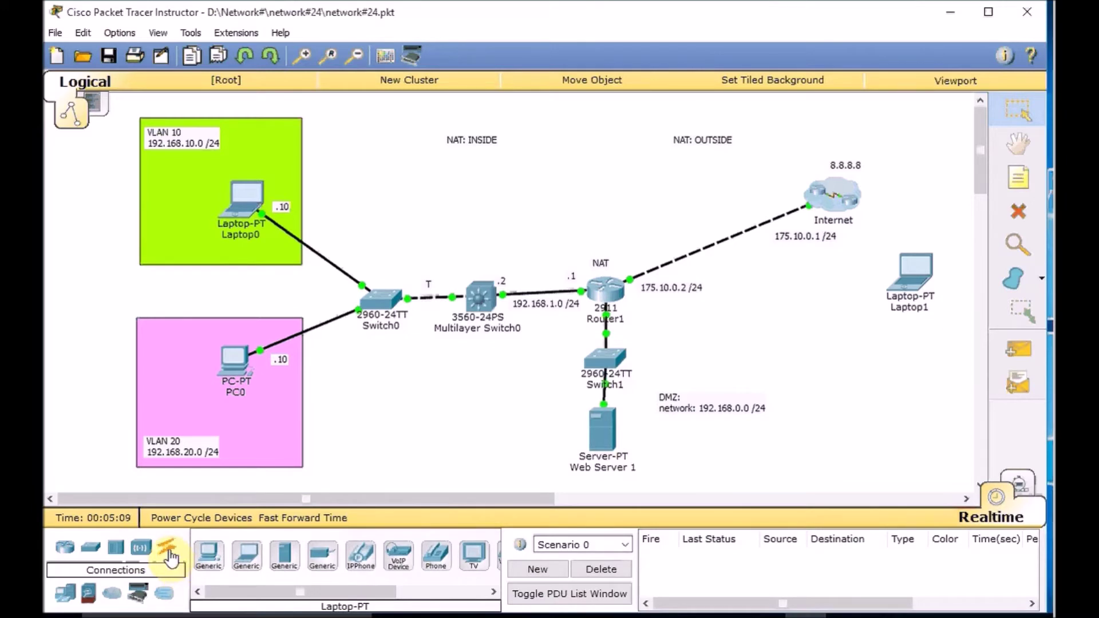
pyautogui.click(914, 273)
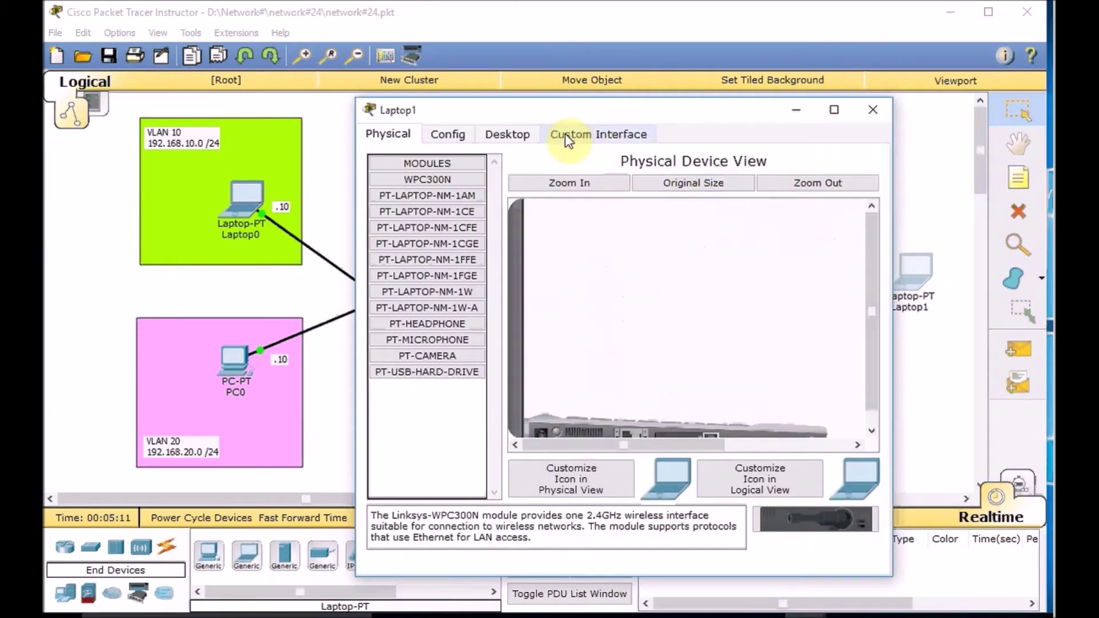
# - Give the laptop static IP 172.16.0.10, mask 255.255.0.0 and gateway 172.16.0.1
pyautogui.click(506, 136)
pyautogui.click(412, 195)
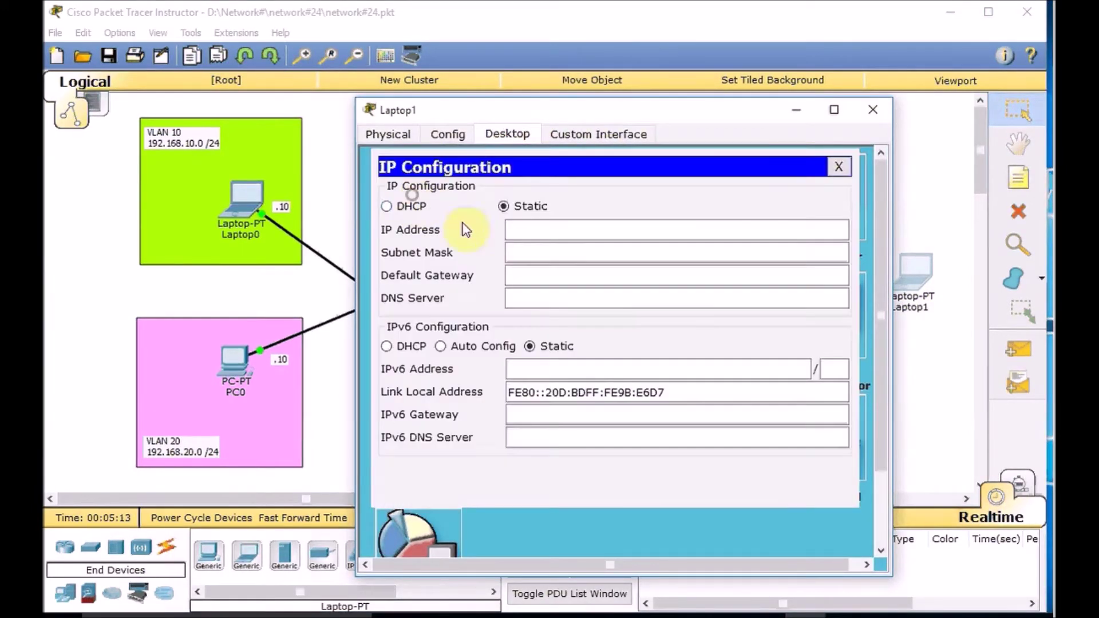
pyautogui.click(566, 228)
pyautogui.write('1')
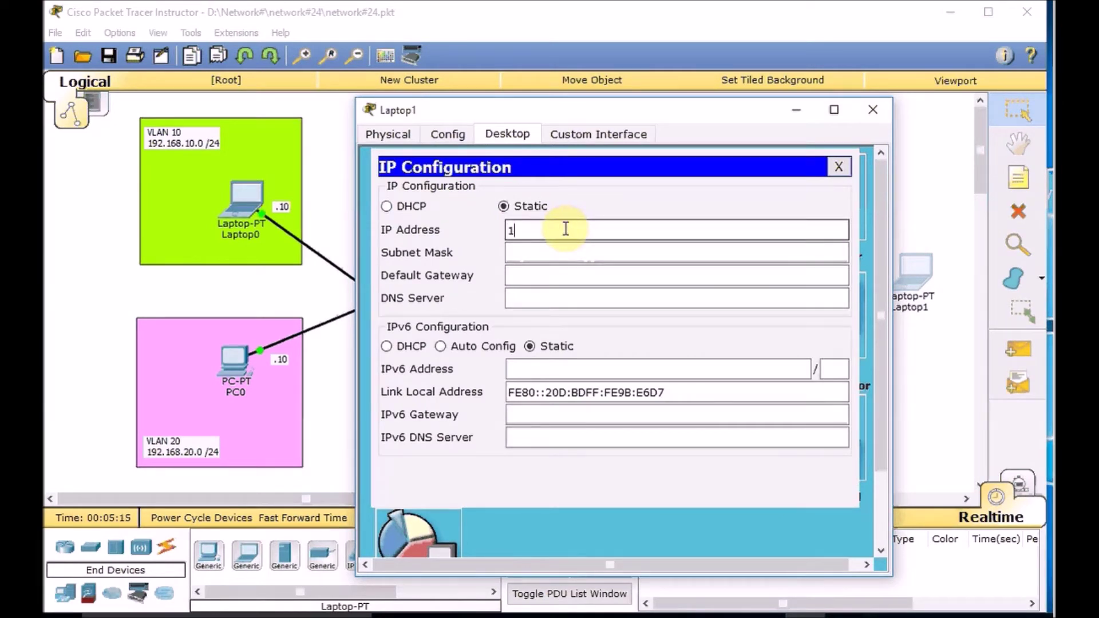
pyautogui.write('72.16.0.10')
pyautogui.press('Tab')
pyautogui.press('Tab')
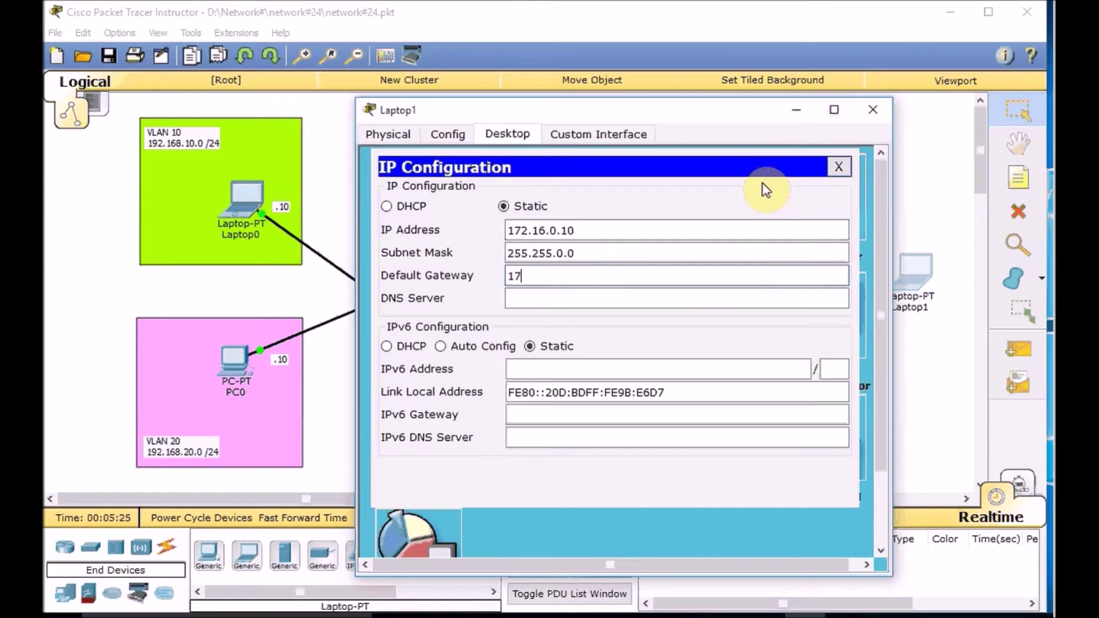
pyautogui.write('172.16.0.1')
pyautogui.press('Tab')
pyautogui.click(838, 167)
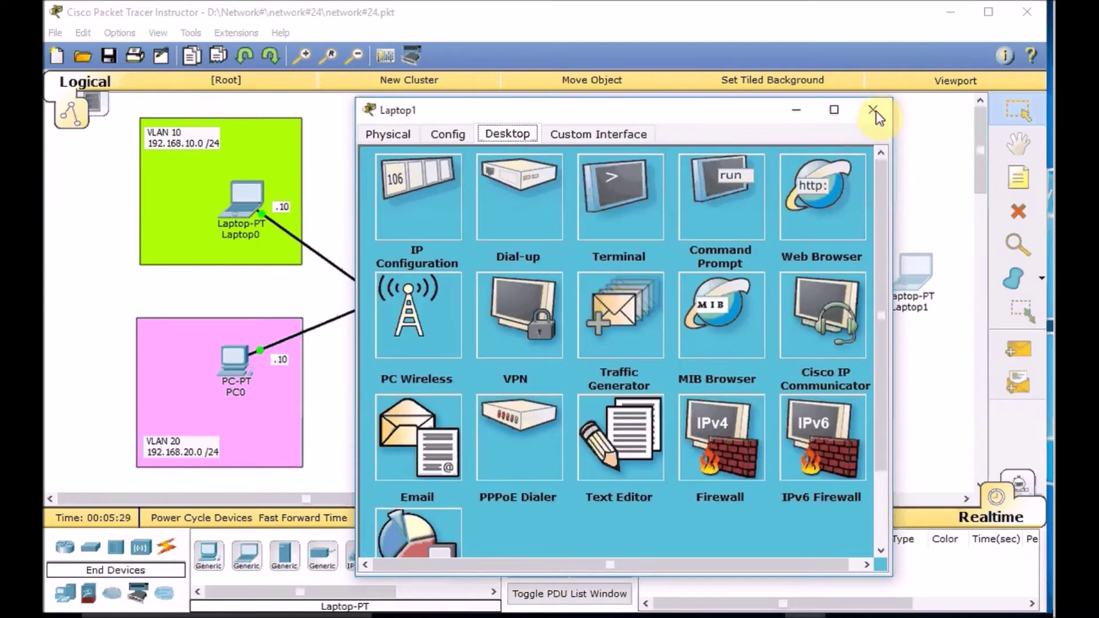
# - Link Laptop1's FastEthernet0 to Router0's GigabitEthernet0/1 with a copper cross-over cable, then open the Internet cluster
pyautogui.click(875, 111)
pyautogui.click(166, 551)
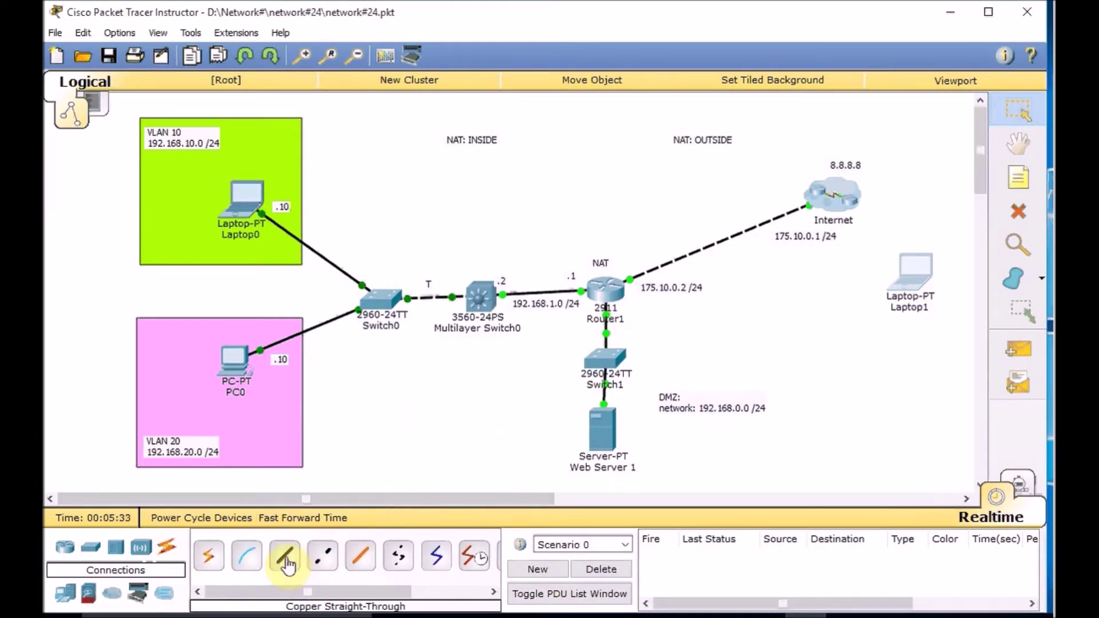
pyautogui.click(323, 558)
pyautogui.click(915, 281)
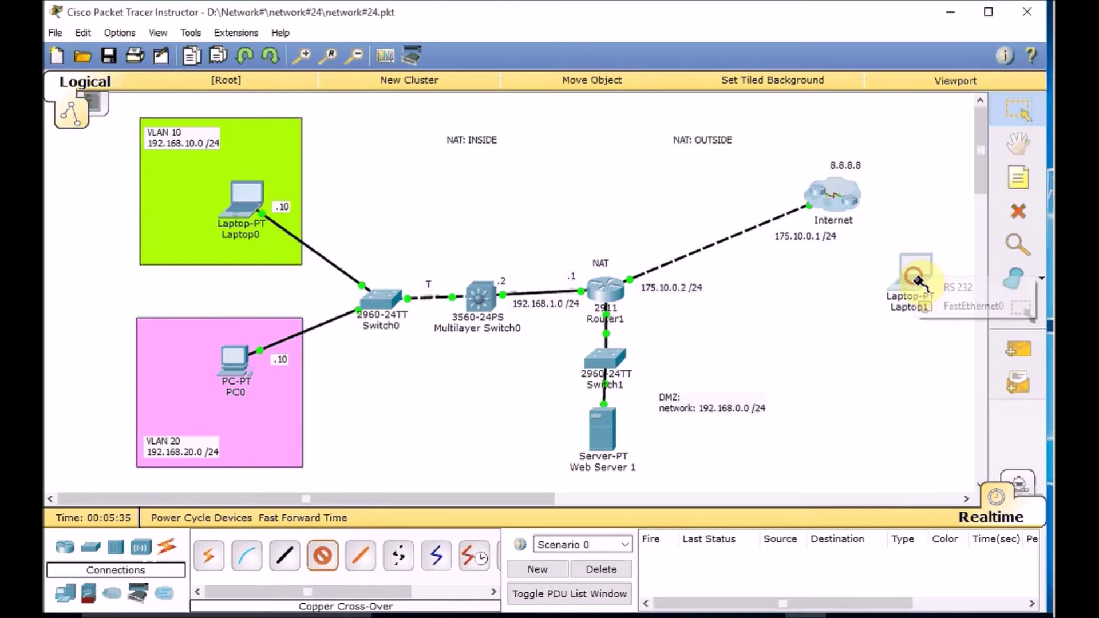
pyautogui.click(929, 306)
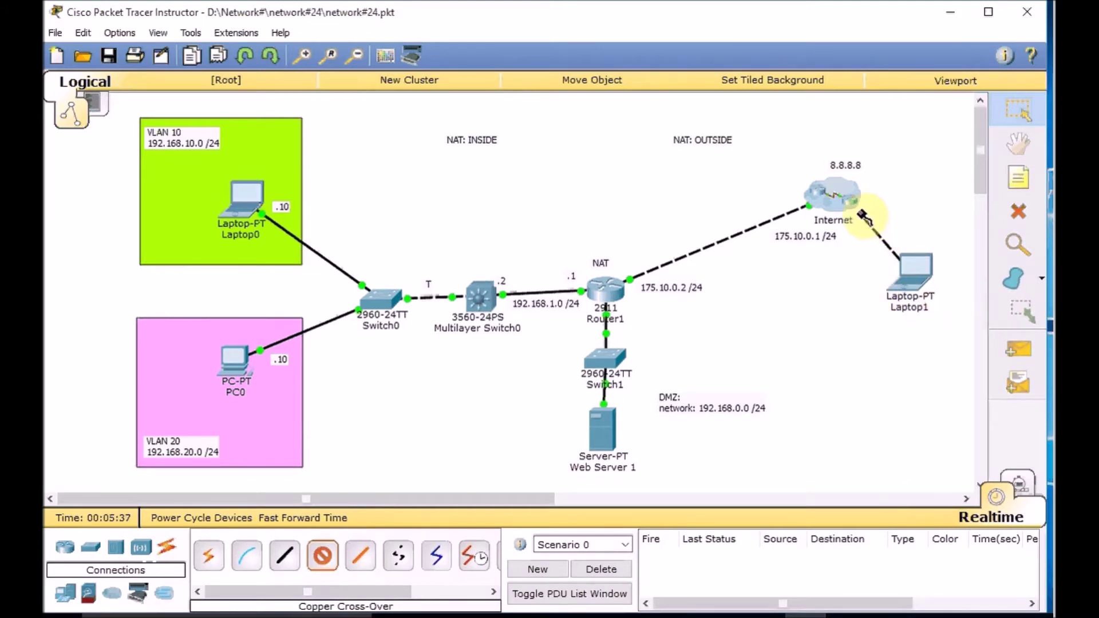
pyautogui.click(848, 195)
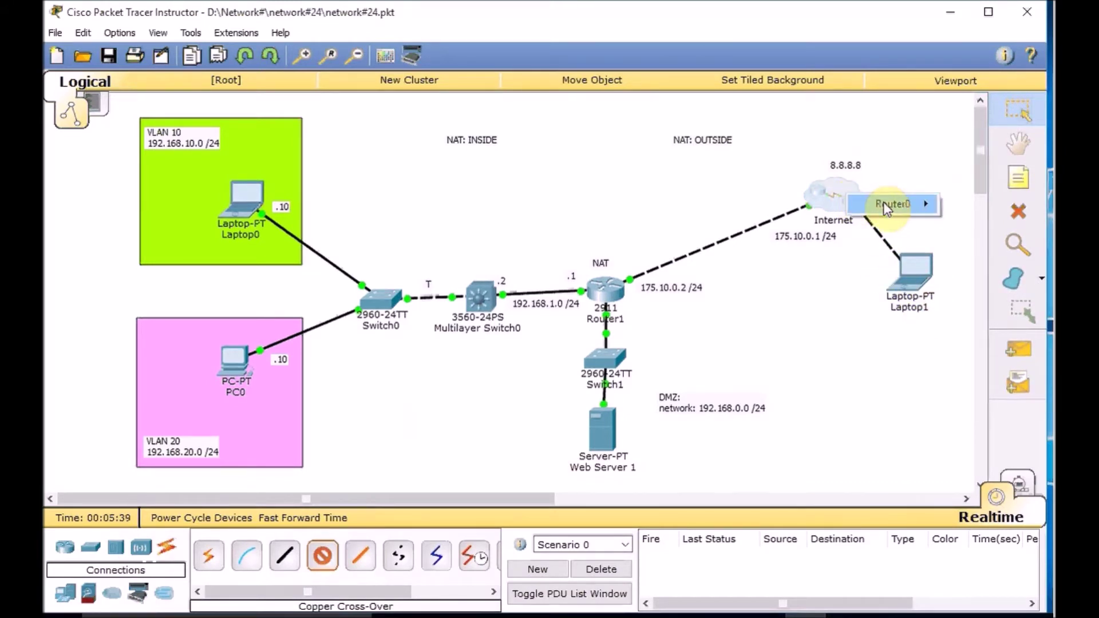
pyautogui.moveTo(887, 207)
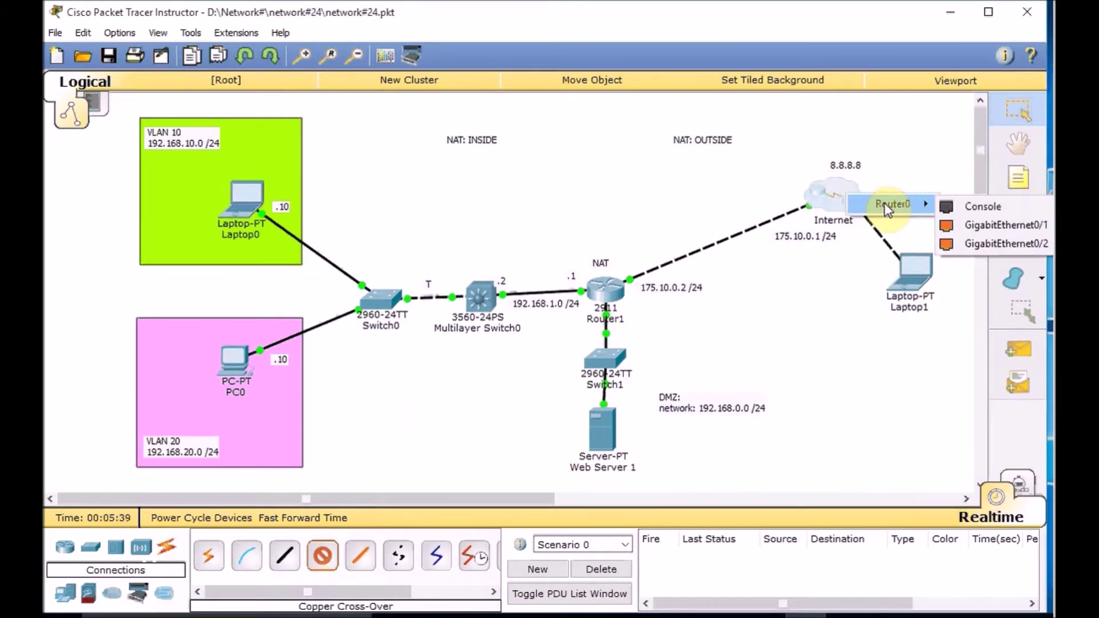
pyautogui.click(980, 225)
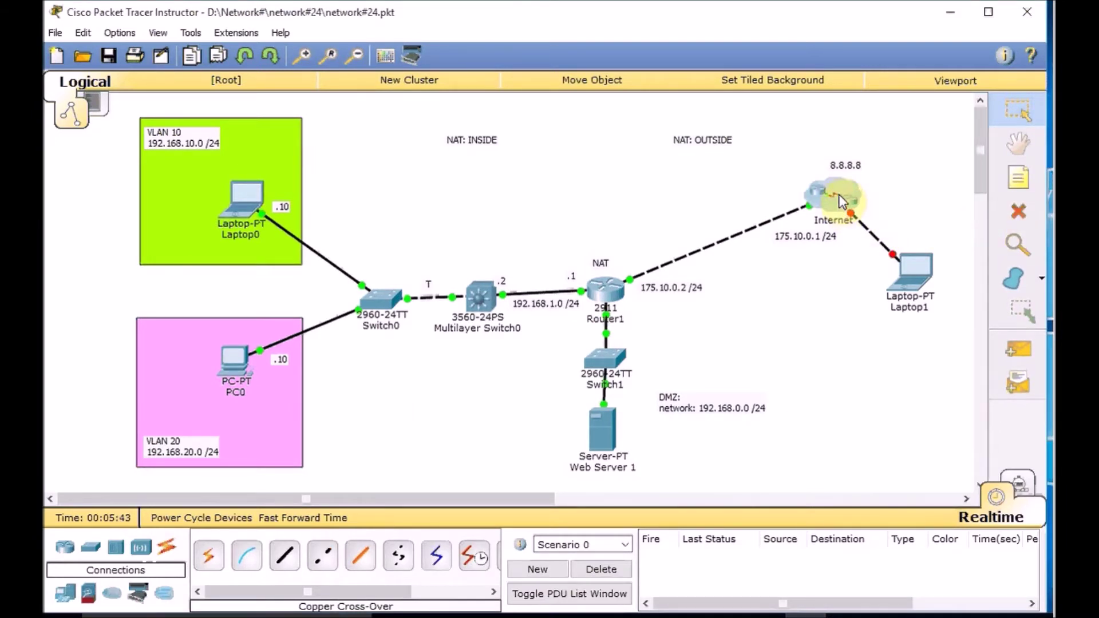
pyautogui.click(805, 204)
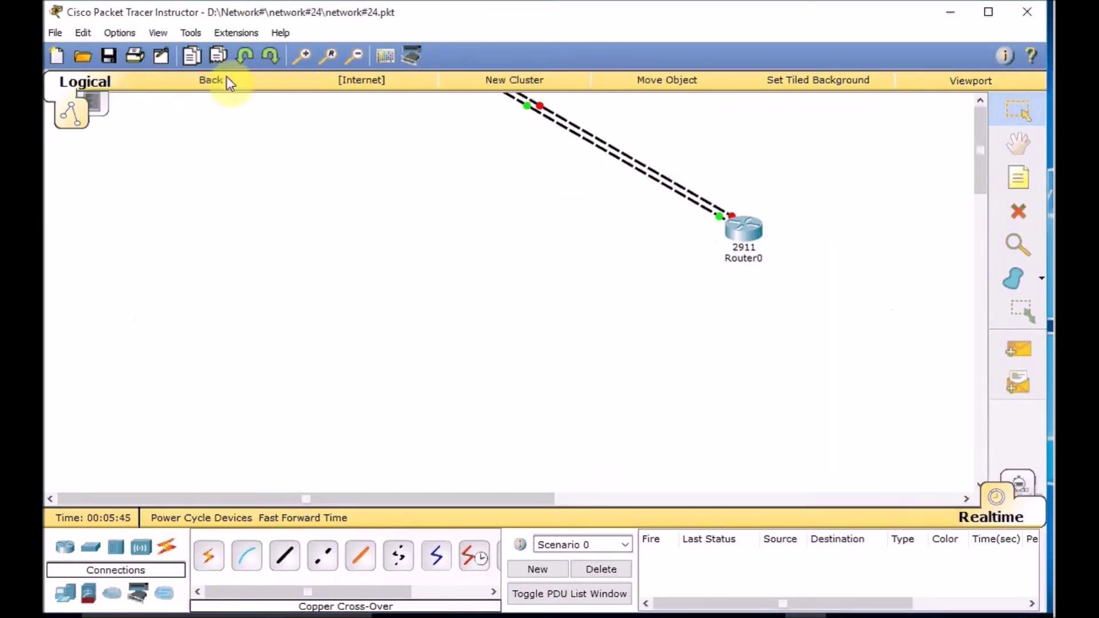
# - In Router0's CLI, enter privileged mode and list the interface summary with sh ip int bri
pyautogui.click(743, 228)
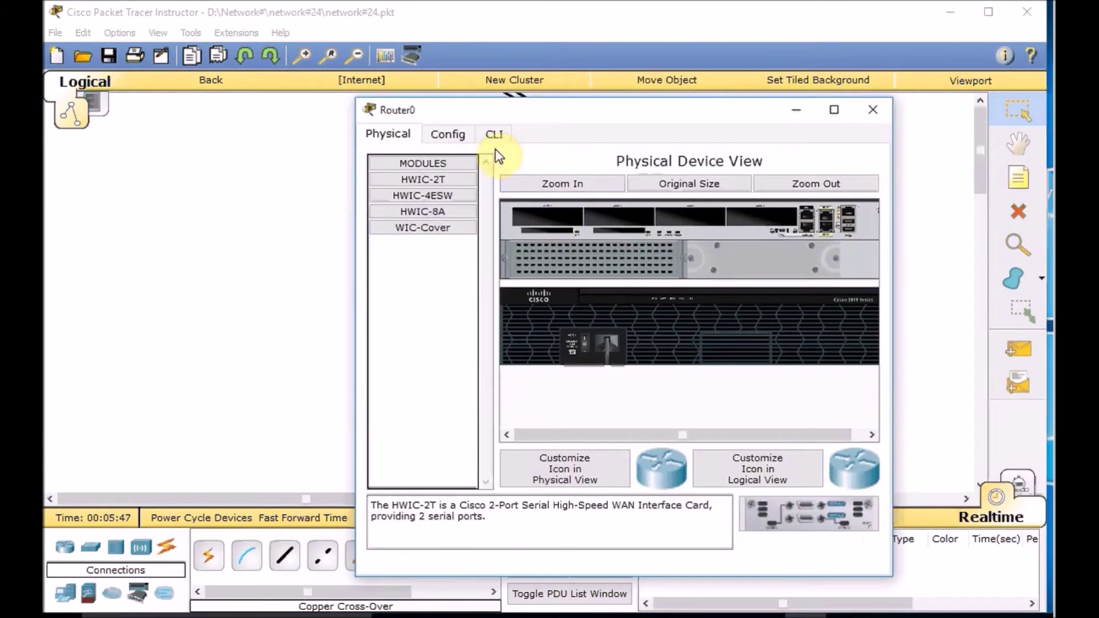
pyautogui.click(495, 135)
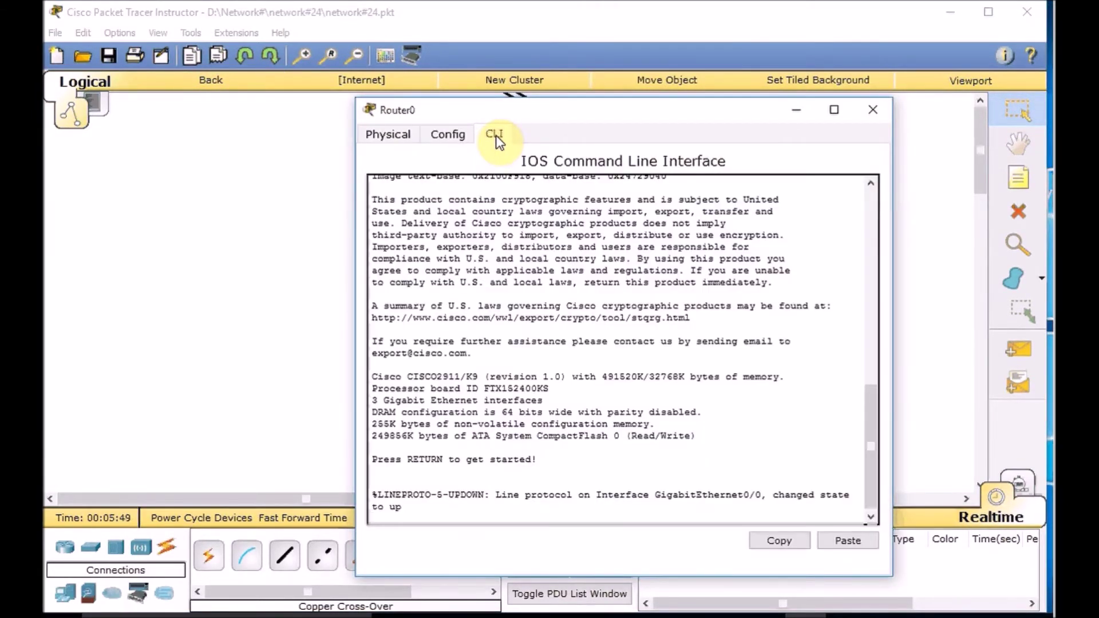
pyautogui.press('Return')
pyautogui.press('Return')
pyautogui.press('Return')
pyautogui.write('en')
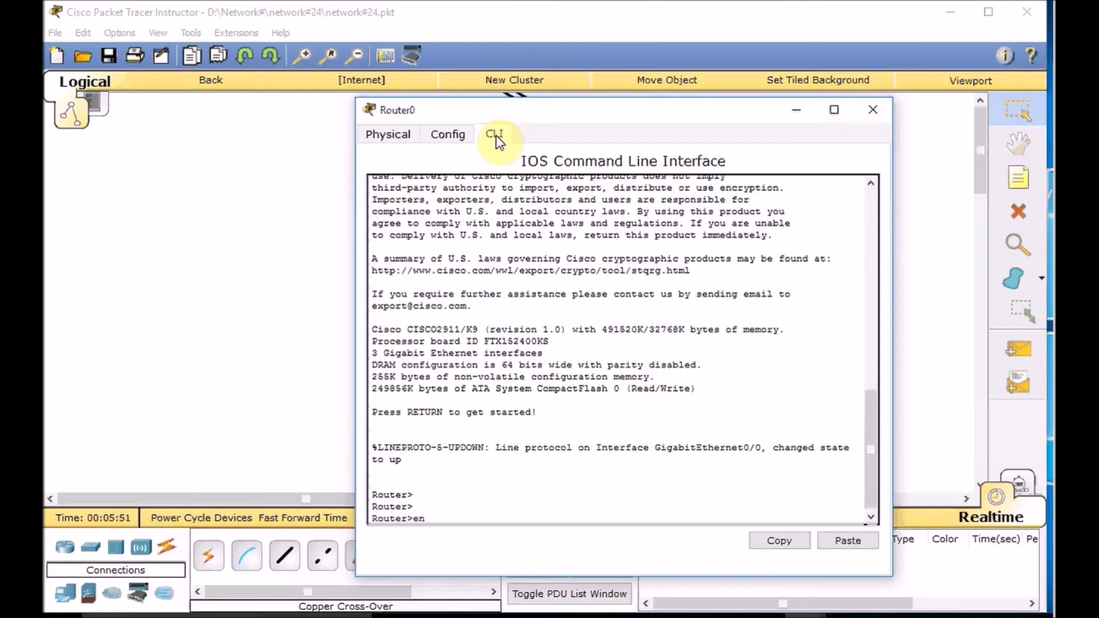
pyautogui.press('Return')
pyautogui.press('Return')
pyautogui.press('Return')
pyautogui.write('sh ip in')
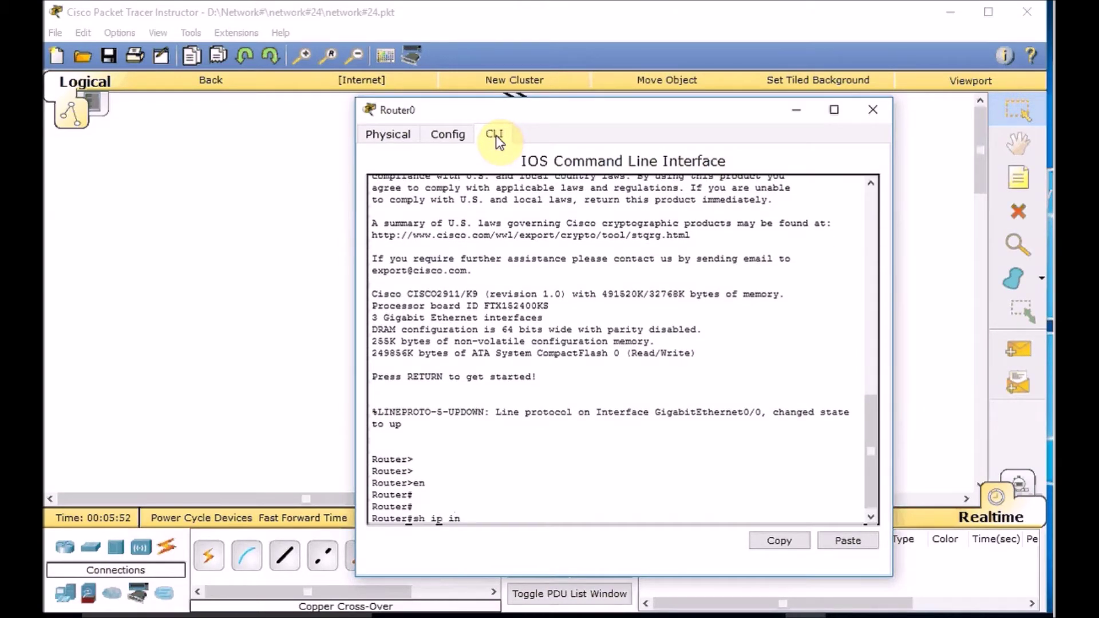
pyautogui.write('t bri')
pyautogui.press('Return')
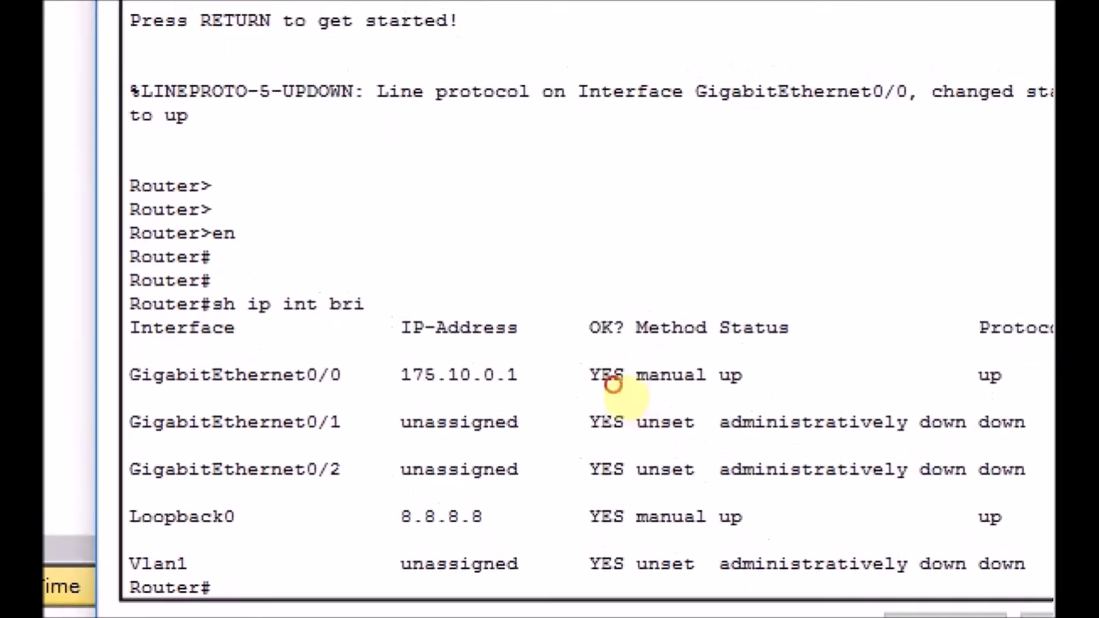
pyautogui.moveTo(393, 388); pyautogui.dragTo(529, 388)
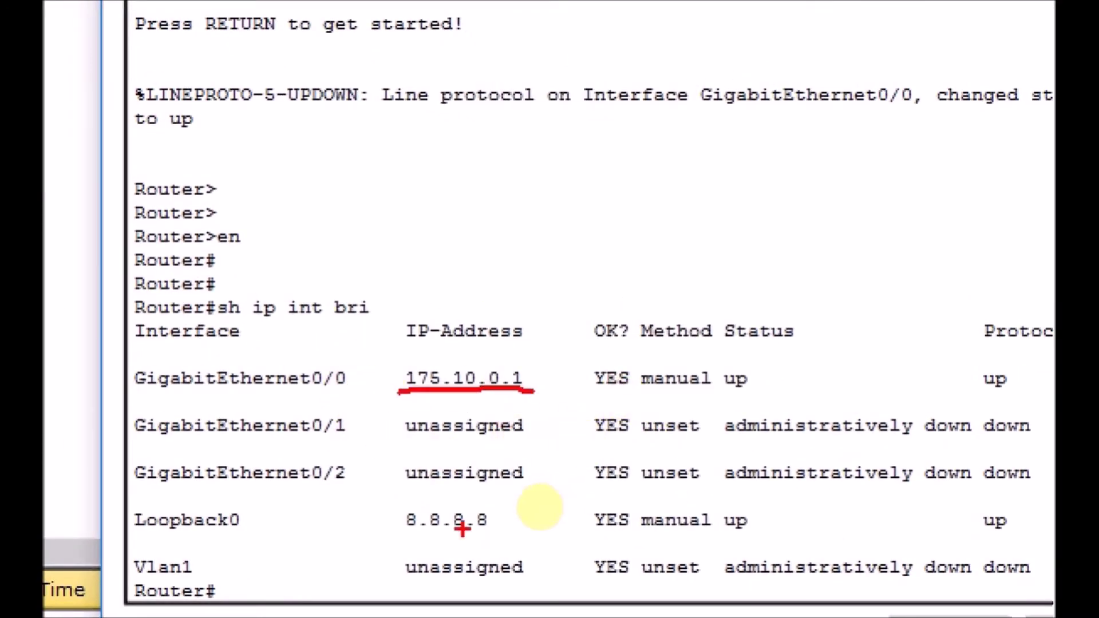
pyautogui.moveTo(381, 538); pyautogui.dragTo(503, 530)
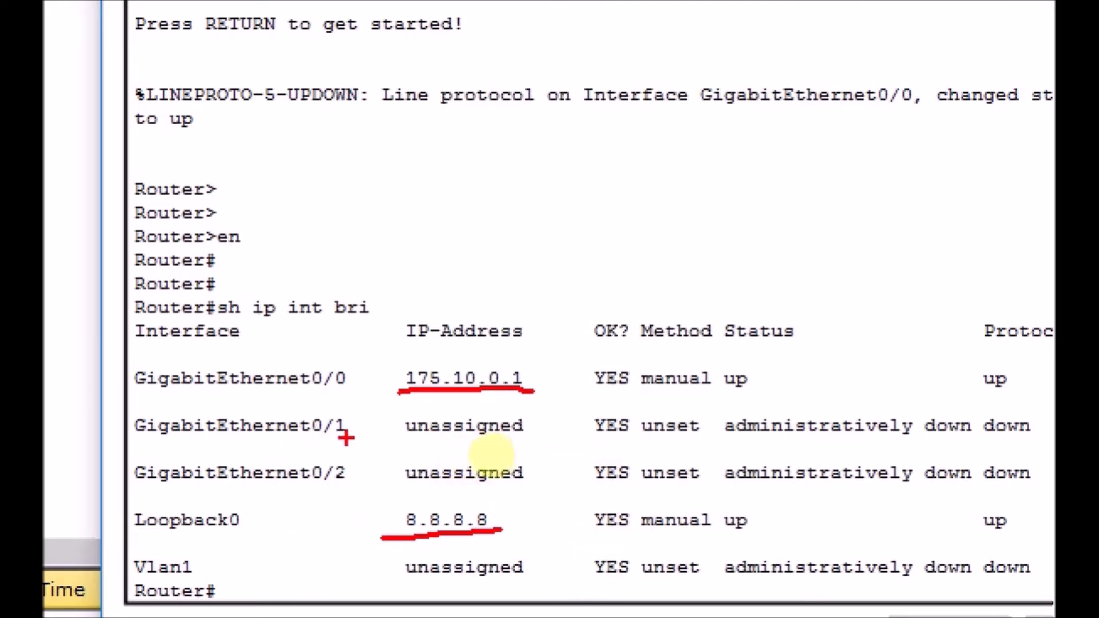
pyautogui.moveTo(346, 438); pyautogui.dragTo(135, 441)
pyautogui.press('Escape')
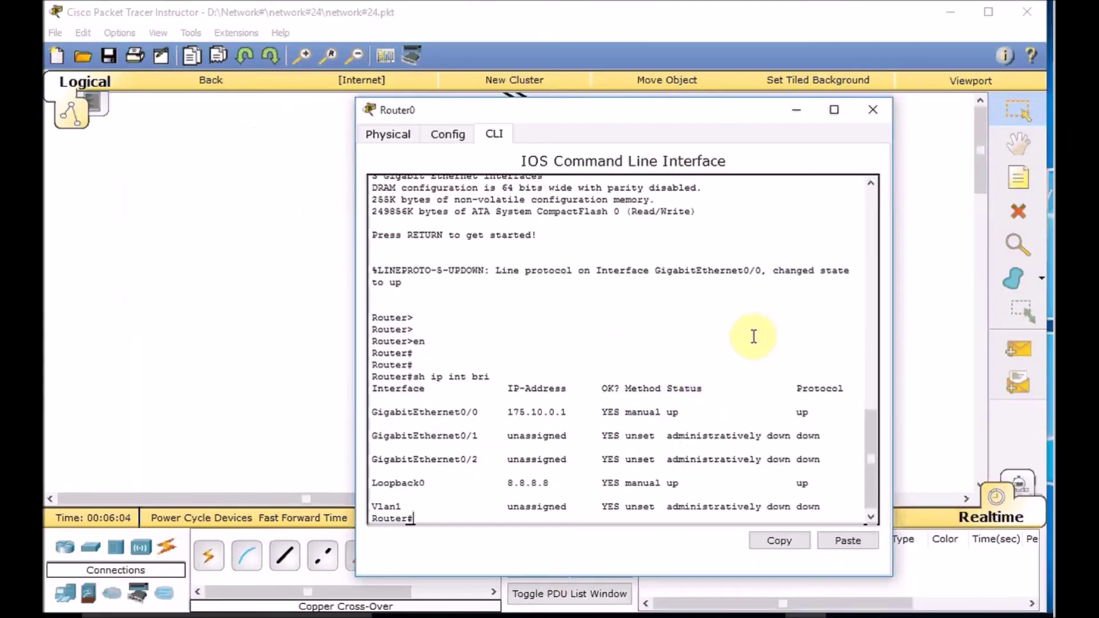
# - Assign GigabitEthernet0/1 the address 172.16.0.1 255.255.0.0
pyautogui.write('nf t')
pyautogui.press('Return')
pyautogui.write('int g ')
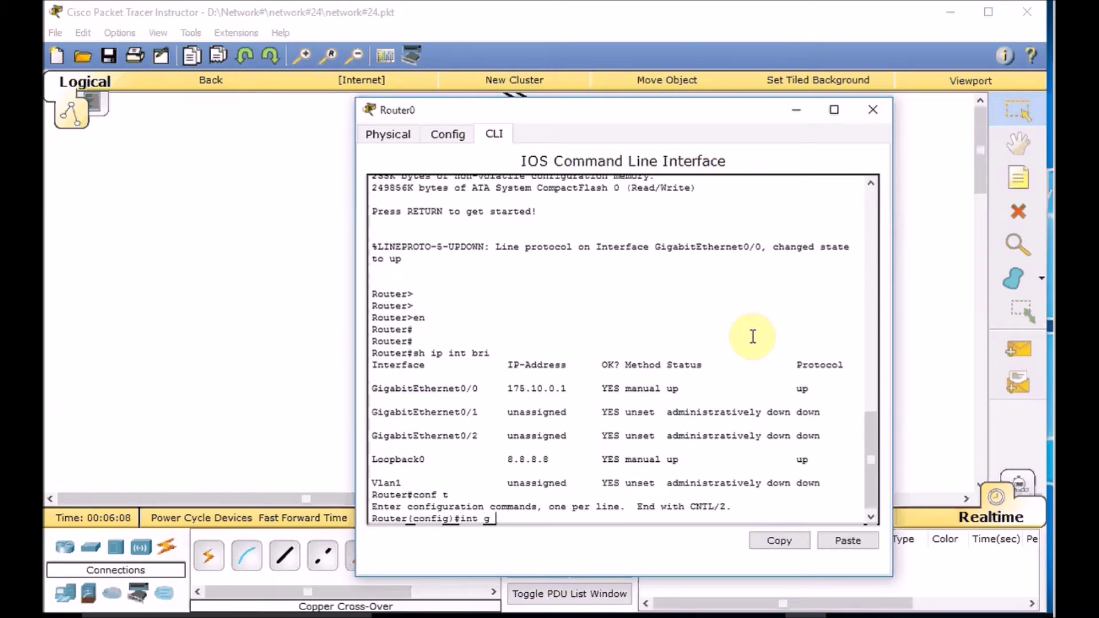
pyautogui.write('0/1')
pyautogui.press('Return')
pyautogui.write('ip a')
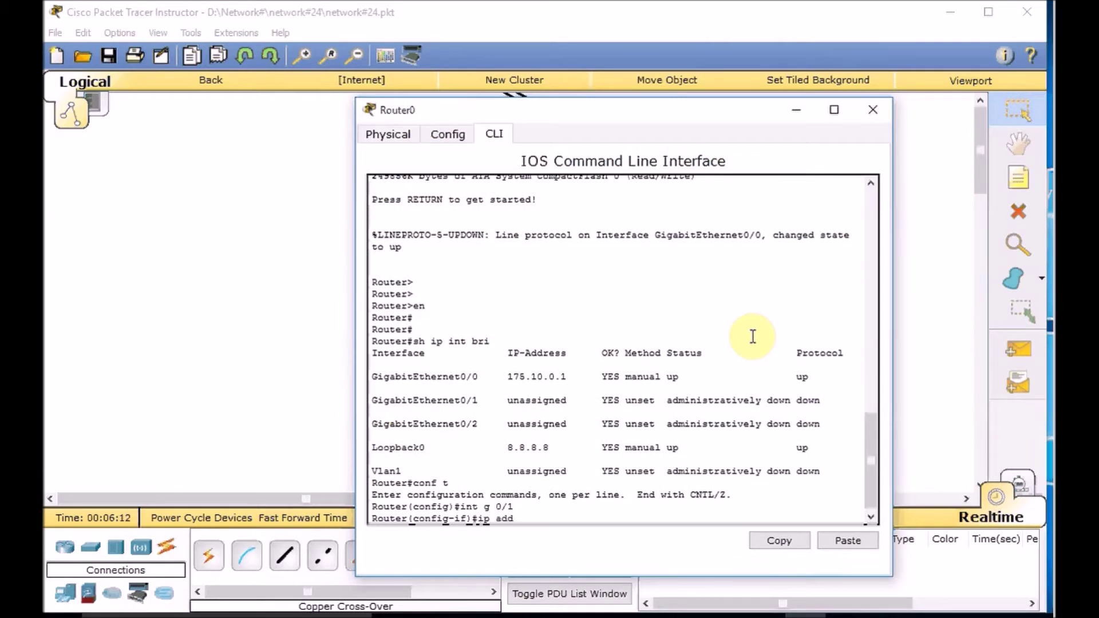
pyautogui.write('dd')
pyautogui.press('Tab')
pyautogui.write('172.16.0.1 255.255.0')
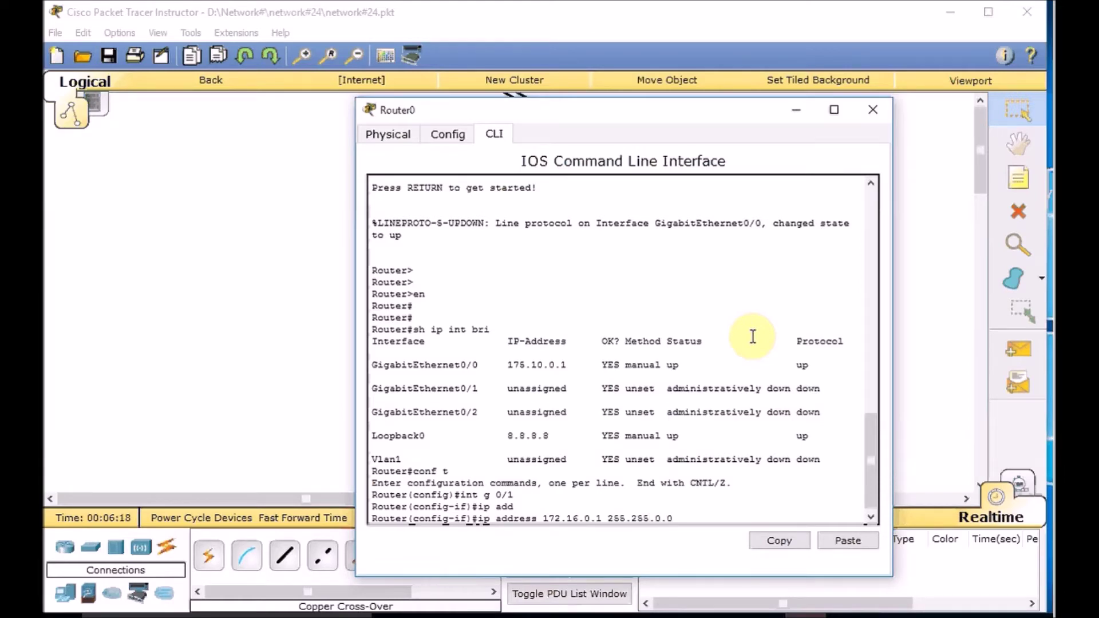
pyautogui.write('.0')
pyautogui.press('Return')
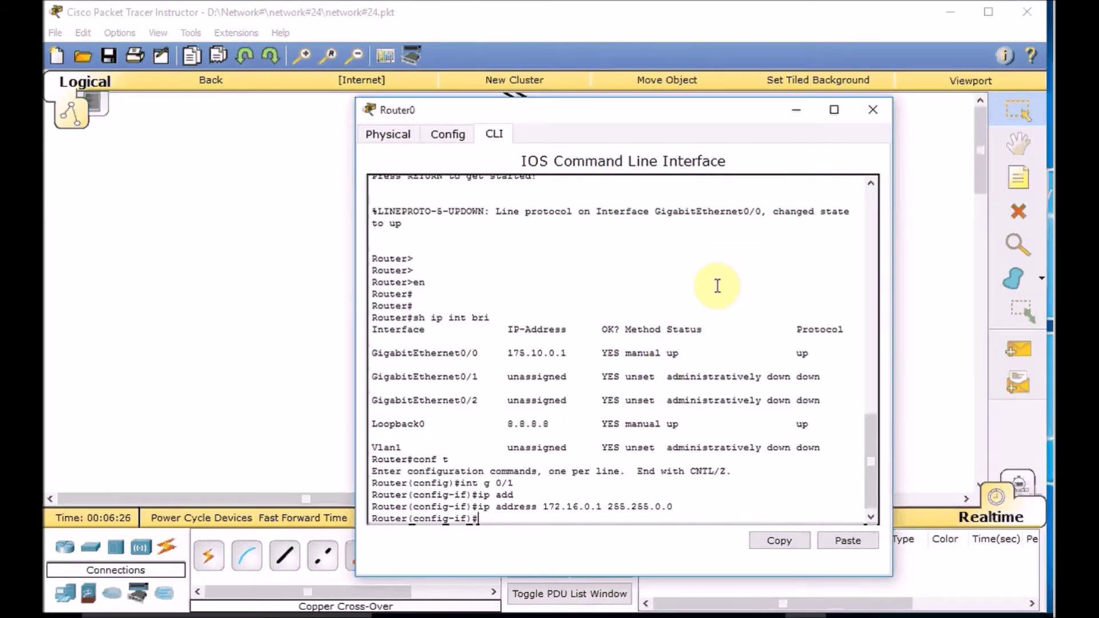
# - Leave configuration mode and ping the laptop at 172.16.0.10
pyautogui.hotkey('ctrl', 'z')
pyautogui.press('Return')
pyautogui.press('Return')
pyautogui.press('Return')
pyautogui.press('Return')
pyautogui.write('ping 1')
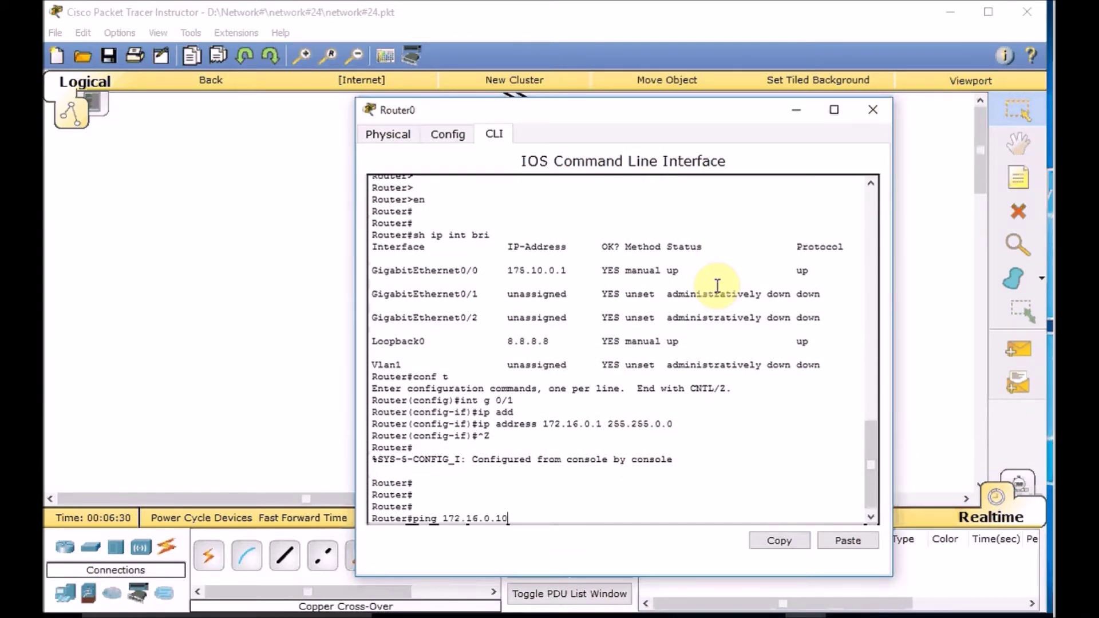
pyautogui.write('72.16.0.10')
pyautogui.press('Return')
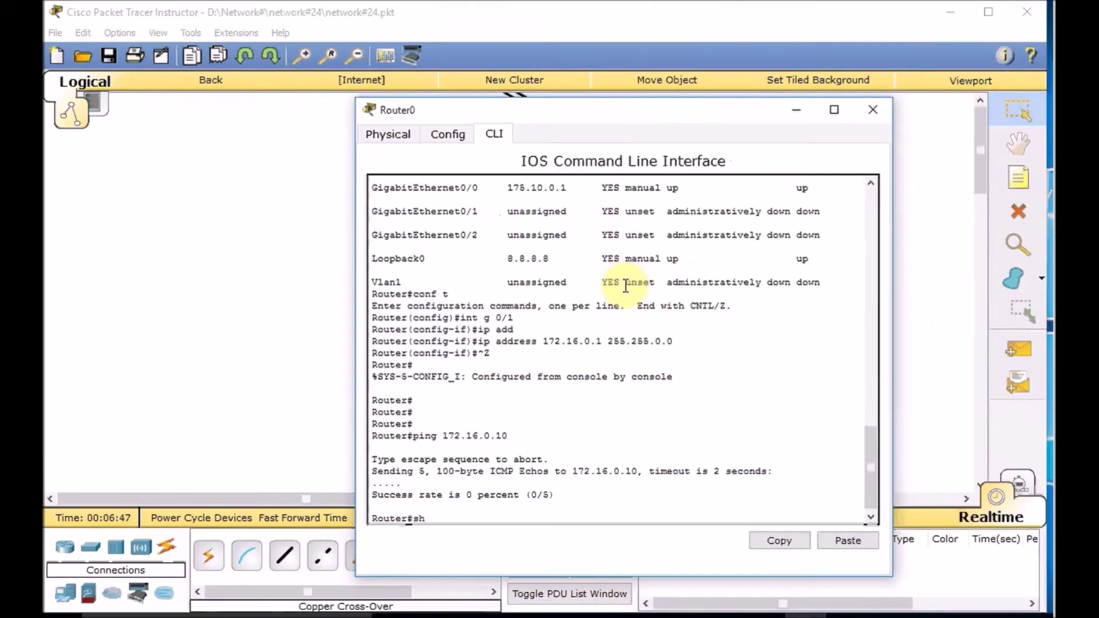
# - Run the interface summary and note that GigabitEthernet0/1 is administratively down
pyautogui.write('ip int brie')
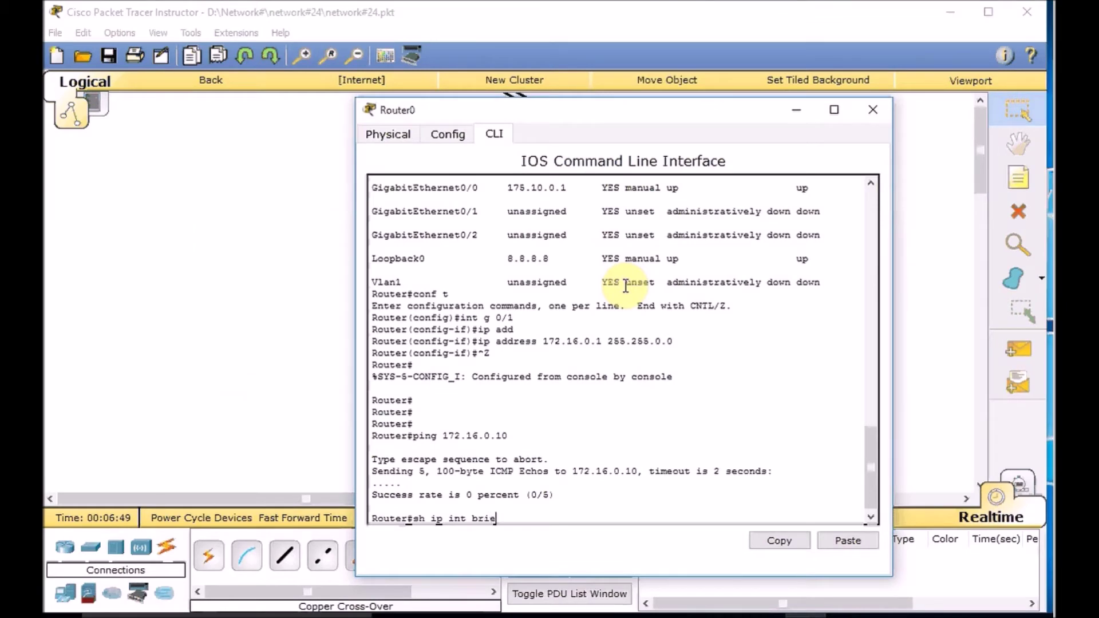
pyautogui.press('Return')
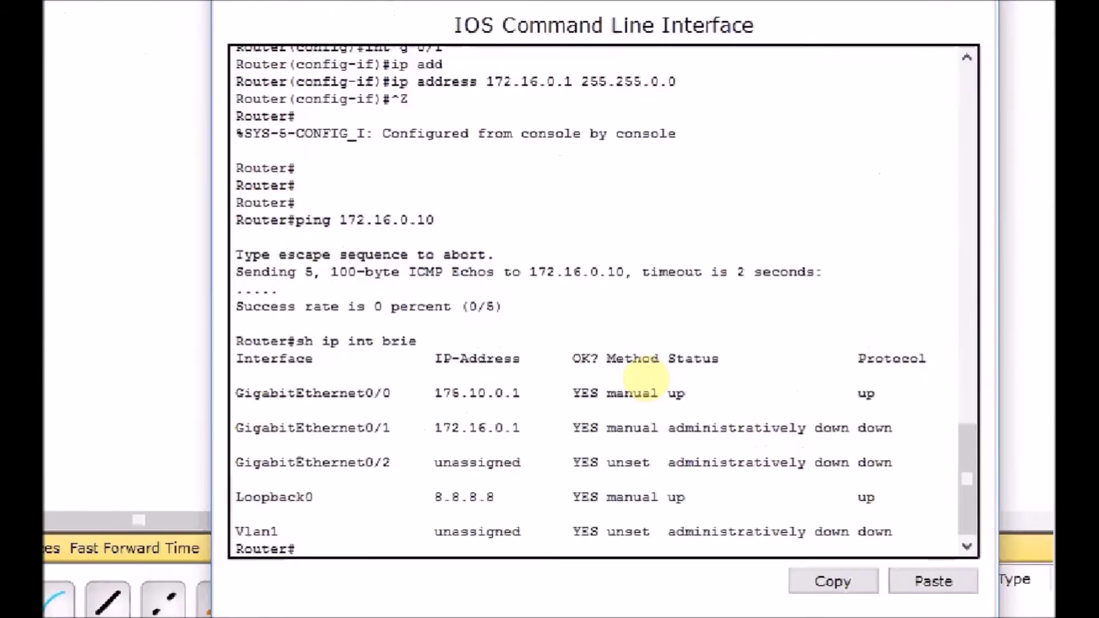
pyautogui.click(627, 411)
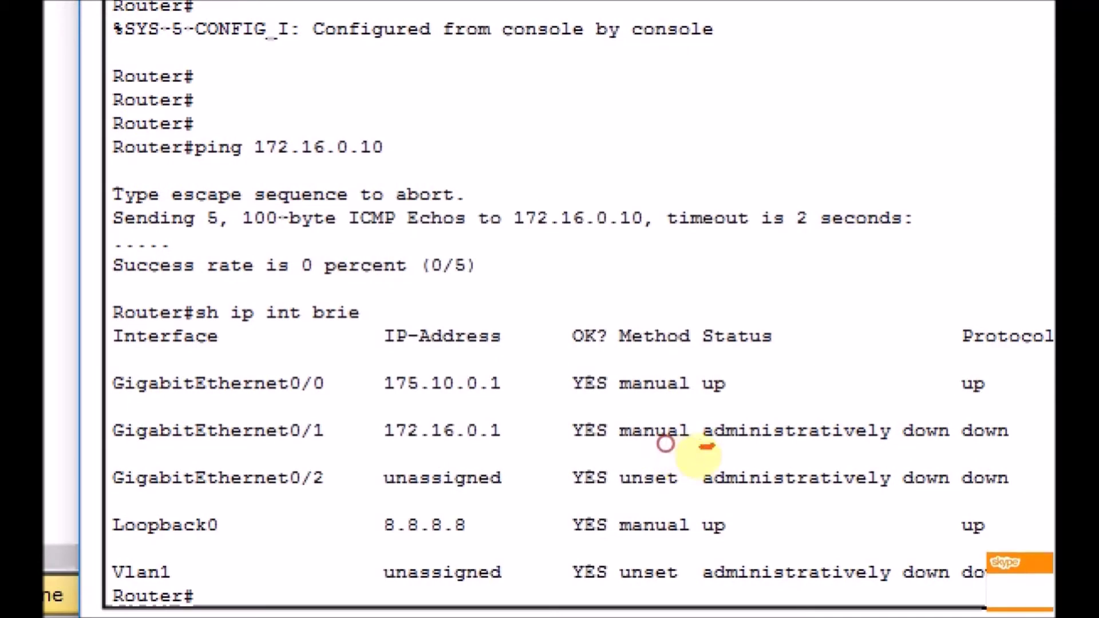
pyautogui.moveTo(699, 446); pyautogui.dragTo(1004, 455)
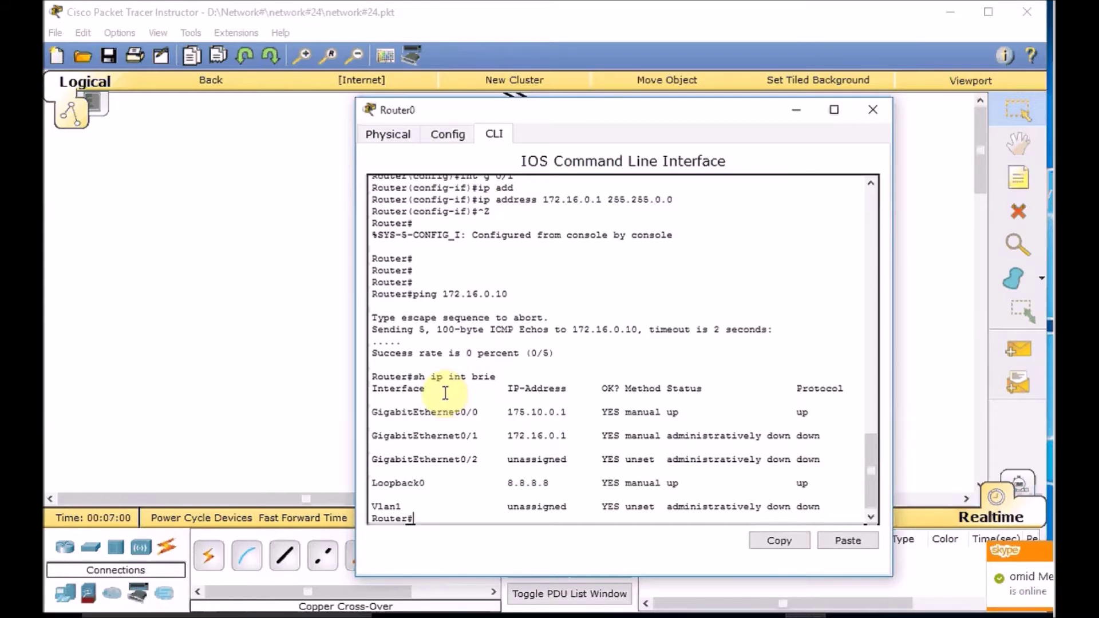
# - Enable GigabitEthernet0/1 with no shutdown and return to privileged mode
pyautogui.write('conf t')
pyautogui.press('Return')
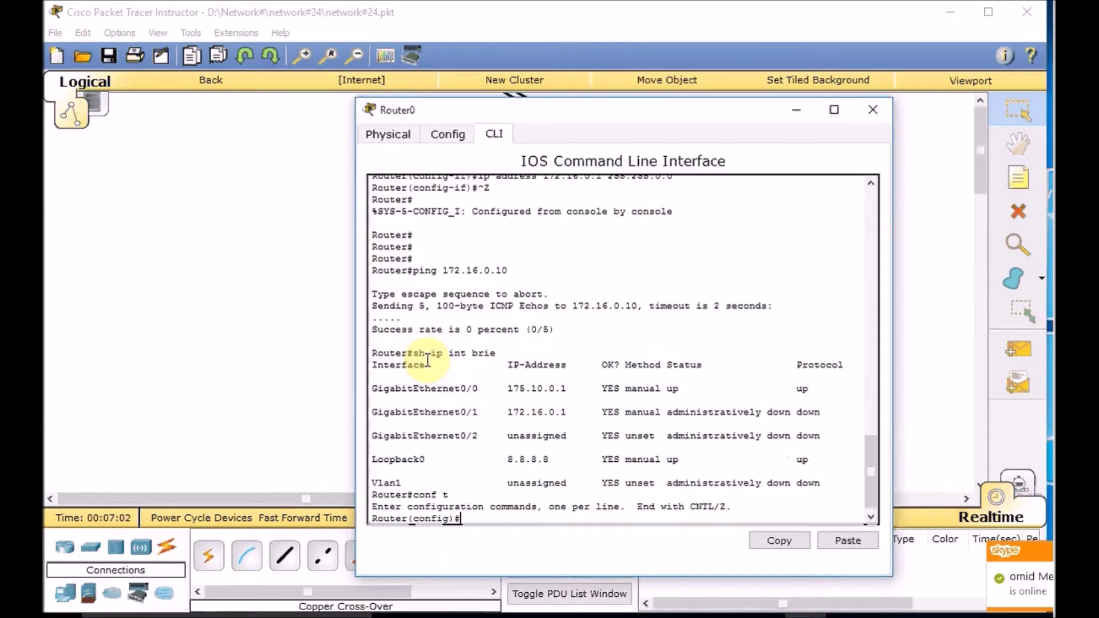
pyautogui.write('int g 0/1')
pyautogui.press('Return')
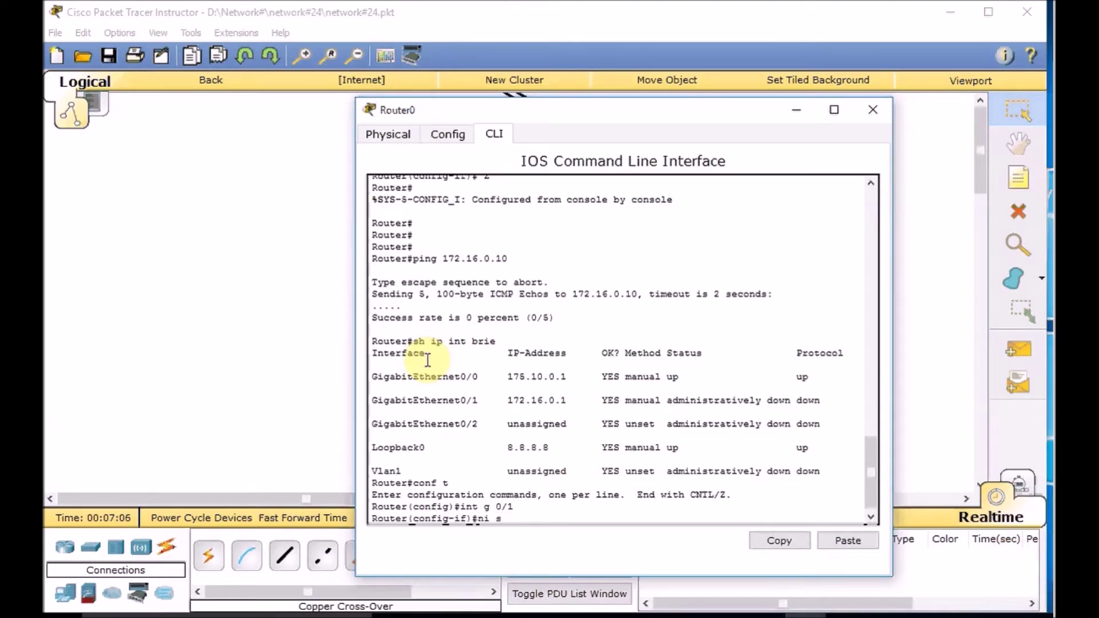
pyautogui.write('ni s')
pyautogui.press('BackSpace')
pyautogui.write('o sh')
pyautogui.press('Return')
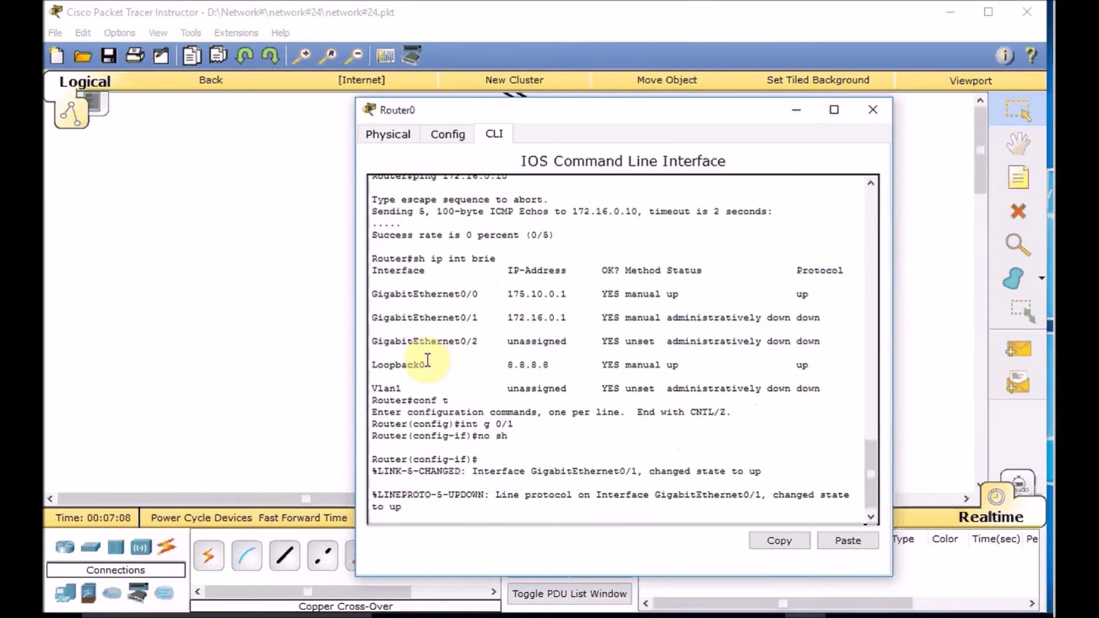
pyautogui.hotkey('ctrl', 'z')
pyautogui.press('Return')
pyautogui.press('Return')
pyautogui.press('Return')
# - Recheck the interface summary and ping 172.16.0.10 again
pyautogui.write('sh ip in')
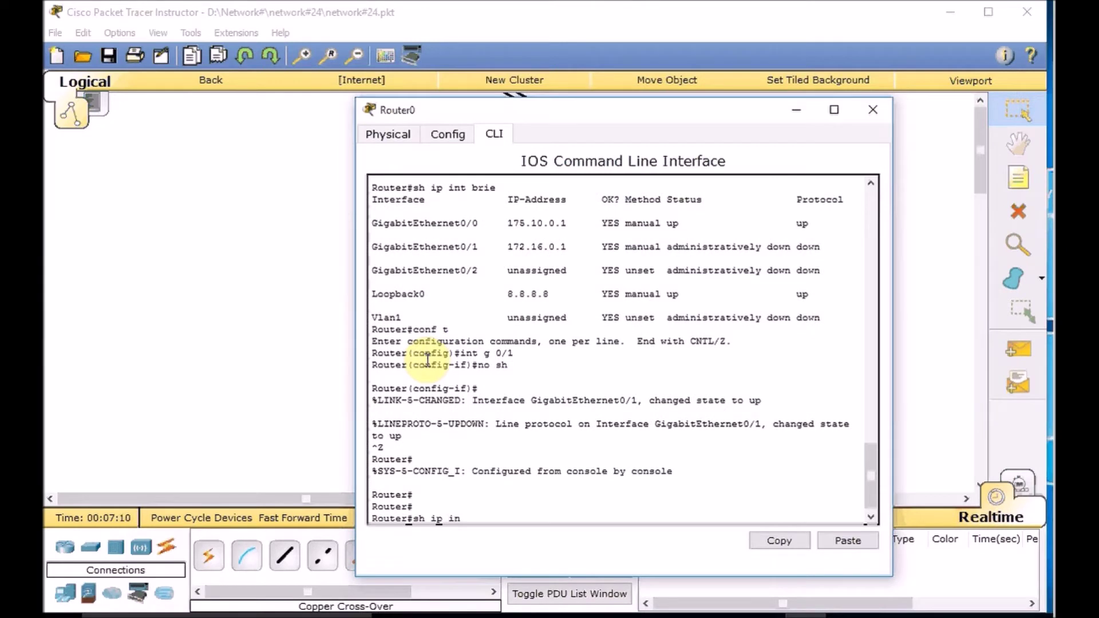
pyautogui.write('t brie')
pyautogui.press('Return')
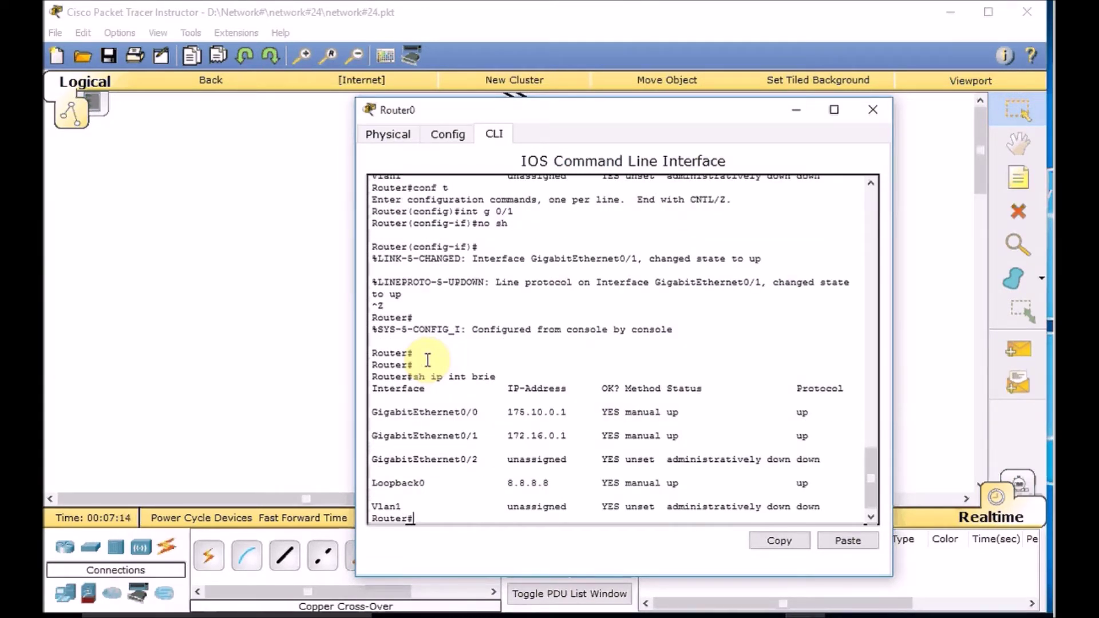
pyautogui.write('ping 172.16.0.10')
pyautogui.press('Return')
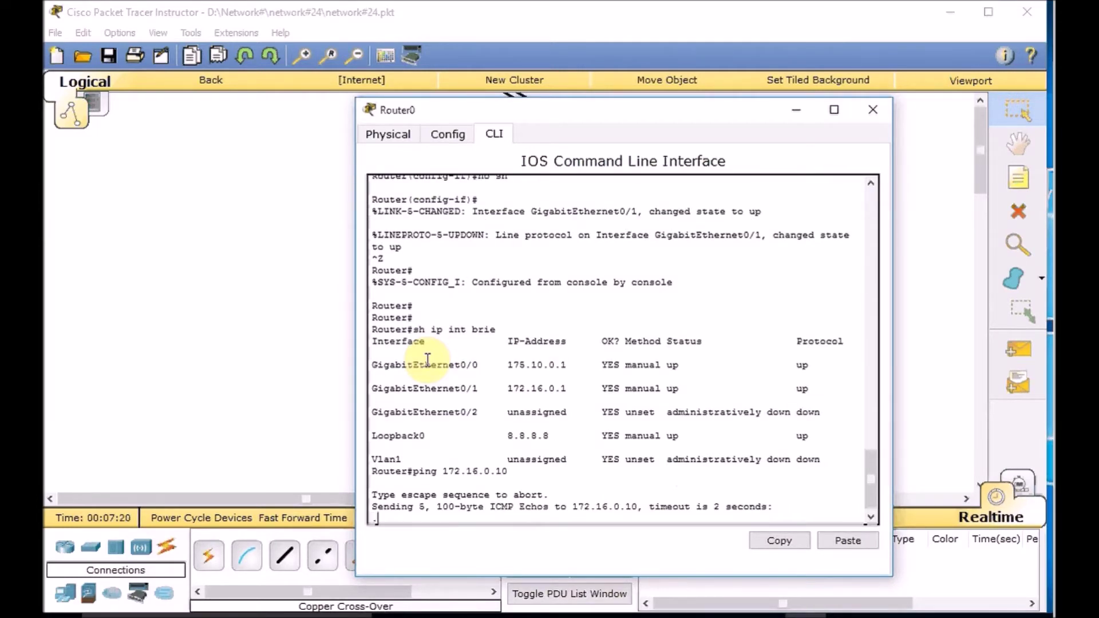
# - Back at the root topology, show Laptop1's IP configuration with ipconfig in its command prompt
pyautogui.click(873, 109)
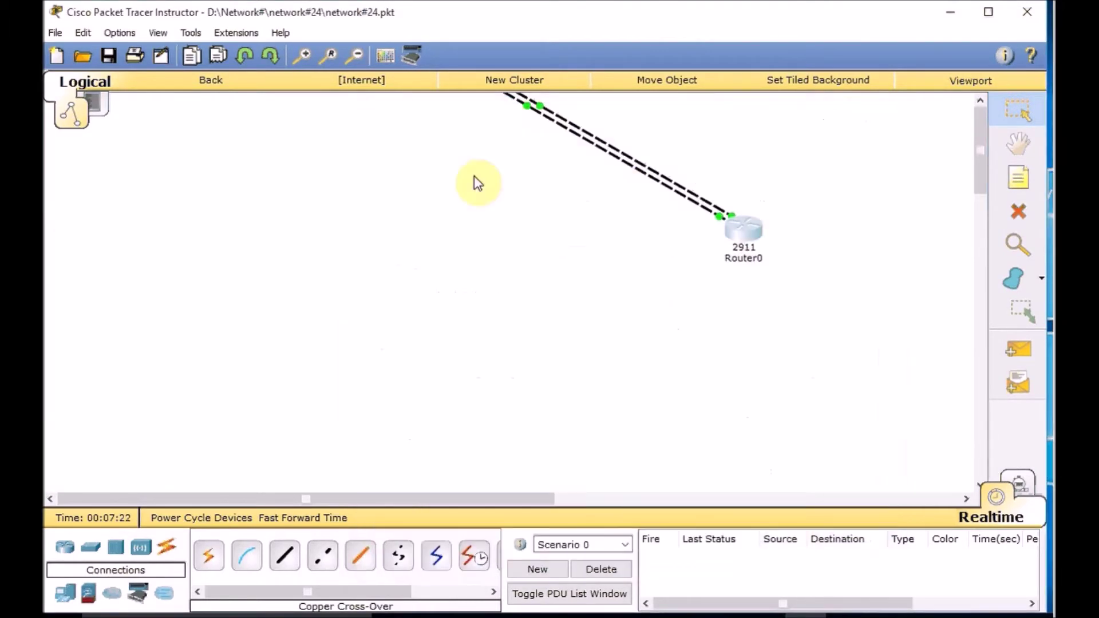
pyautogui.click(212, 80)
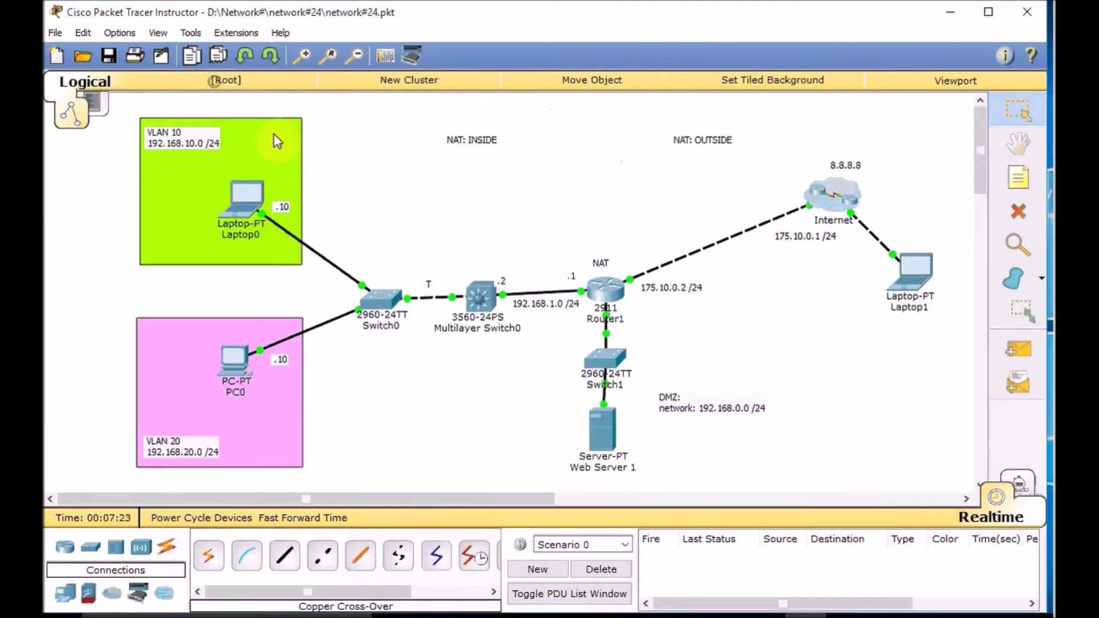
pyautogui.click(904, 280)
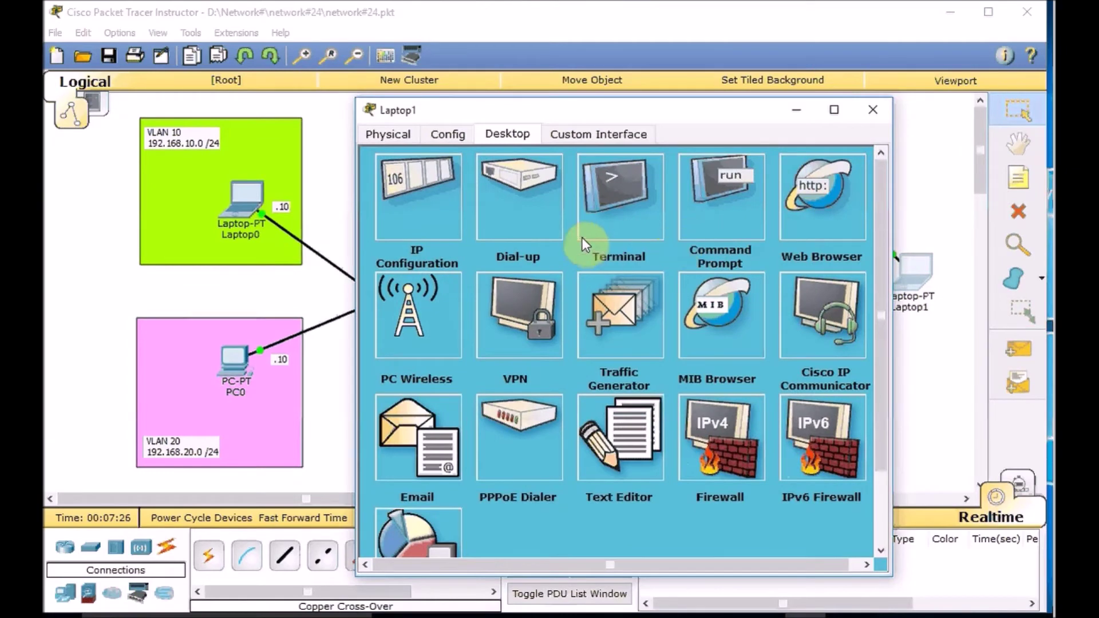
pyautogui.click(702, 208)
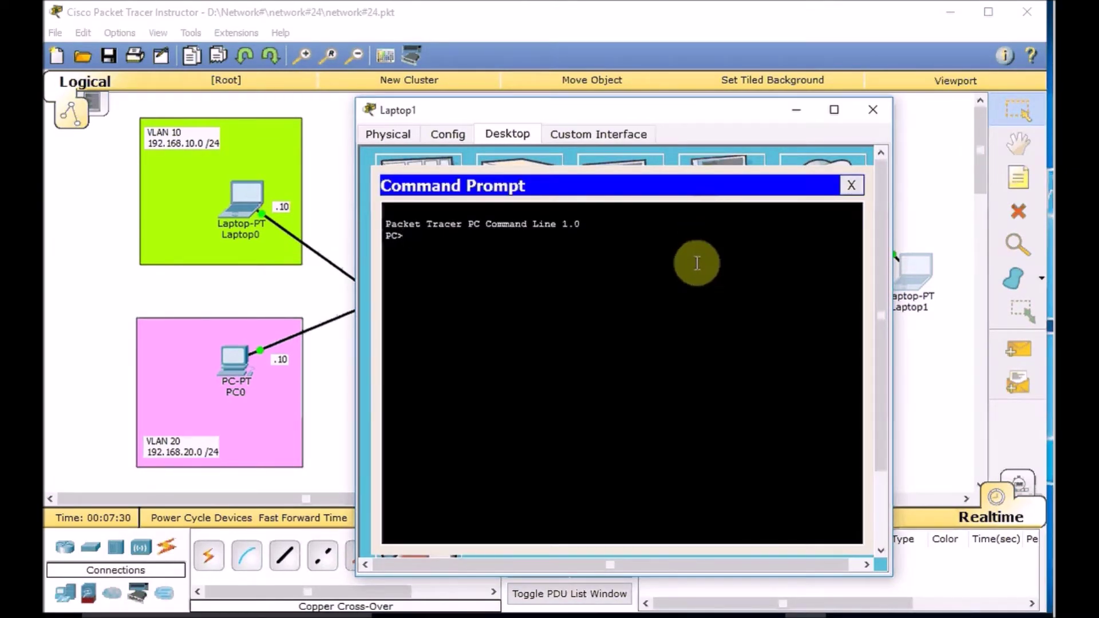
pyautogui.click(908, 209)
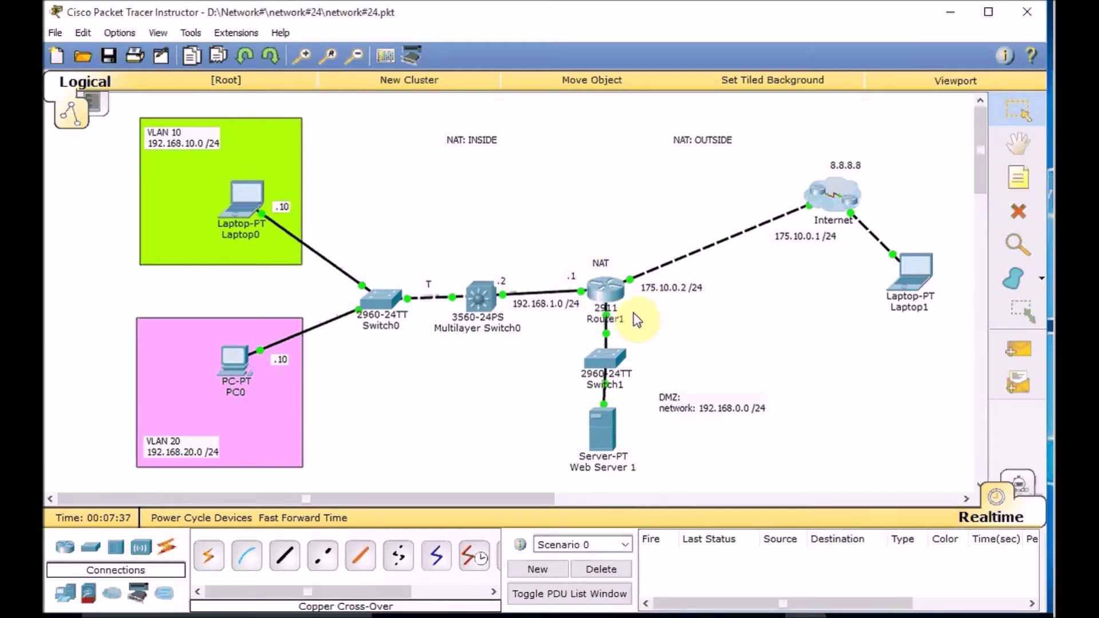
pyautogui.click(909, 309)
pyautogui.write('ipconfig')
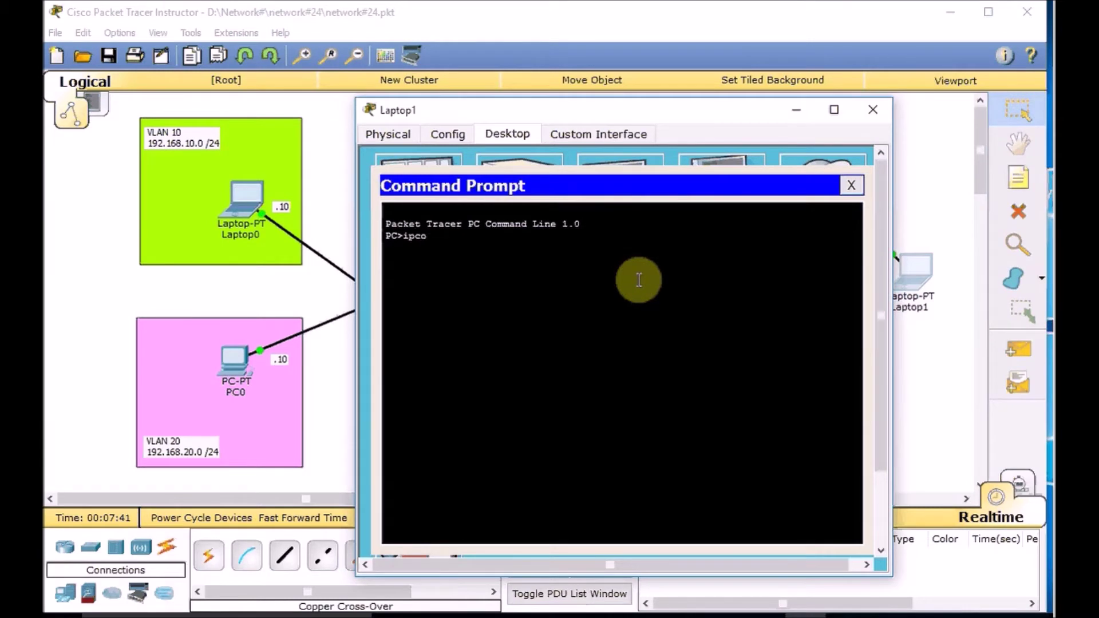
pyautogui.press('Return')
# - From Laptop1, ping 172.16.0.1, DMZ server 192.168.0.10 and 175.10.0.2
pyautogui.write('ping ')
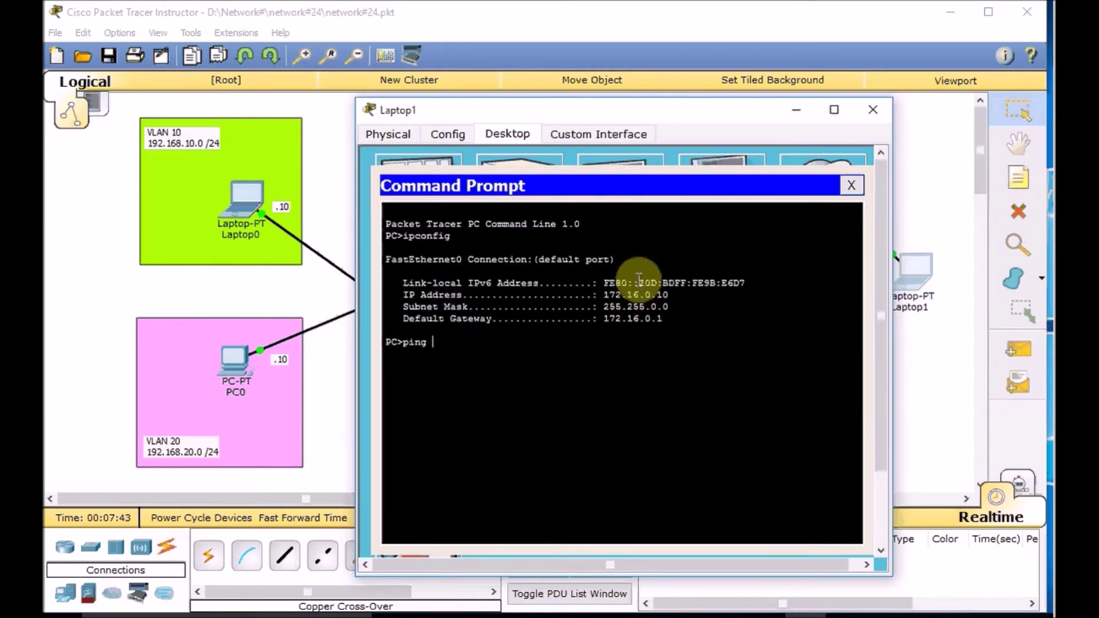
pyautogui.write('172.16.0.1')
pyautogui.press('Return')
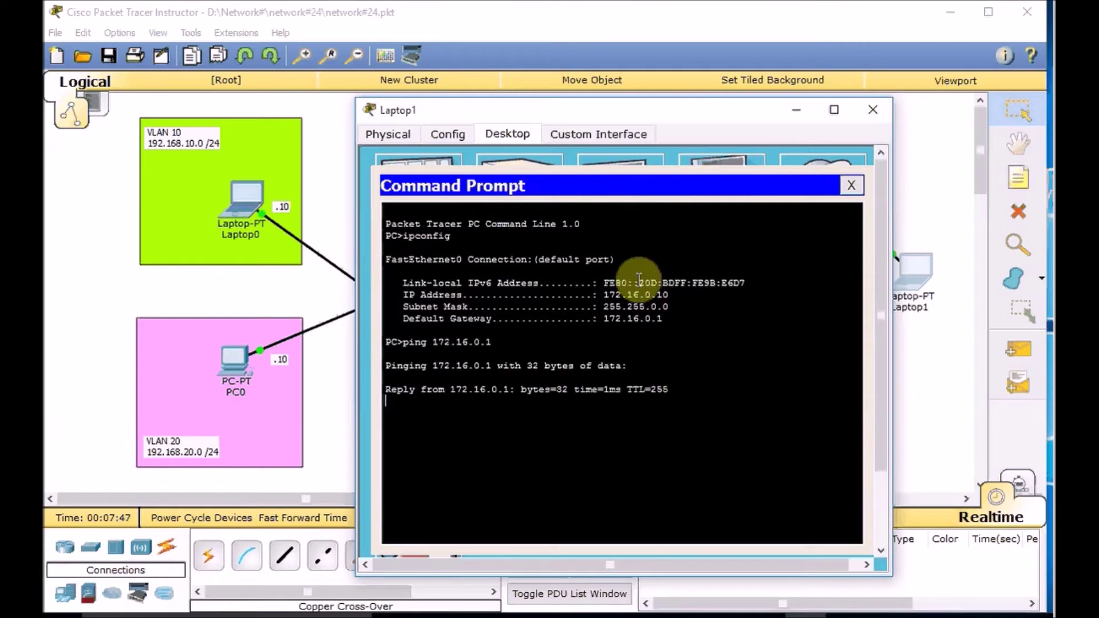
pyautogui.hotkey('ctrl', 'c')
pyautogui.write('pi')
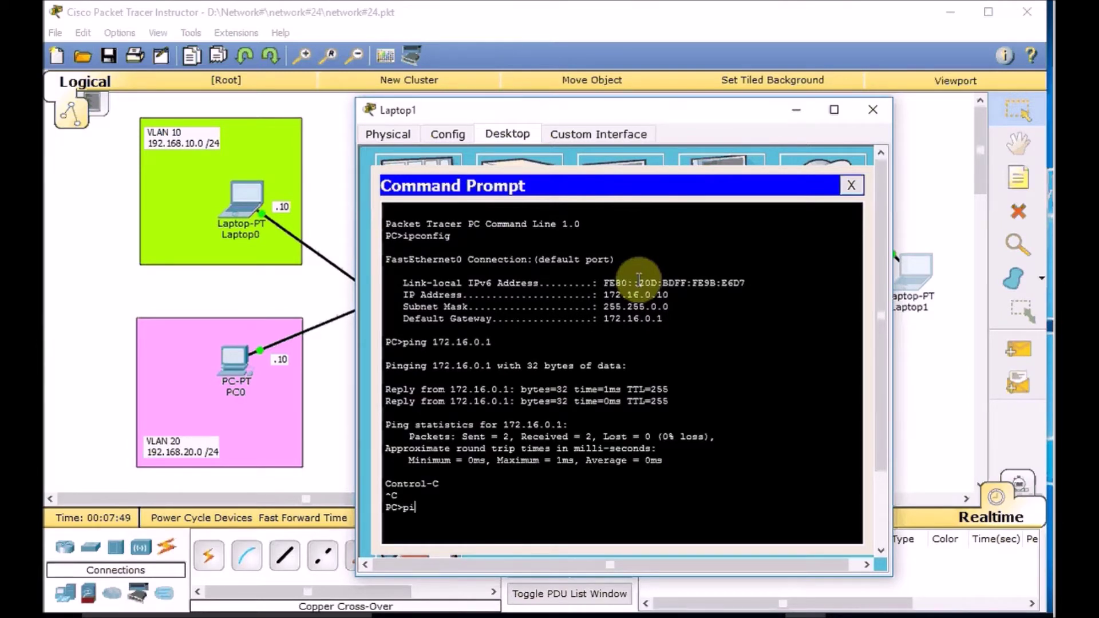
pyautogui.write('ng 1992.168.0.10')
pyautogui.press('Return')
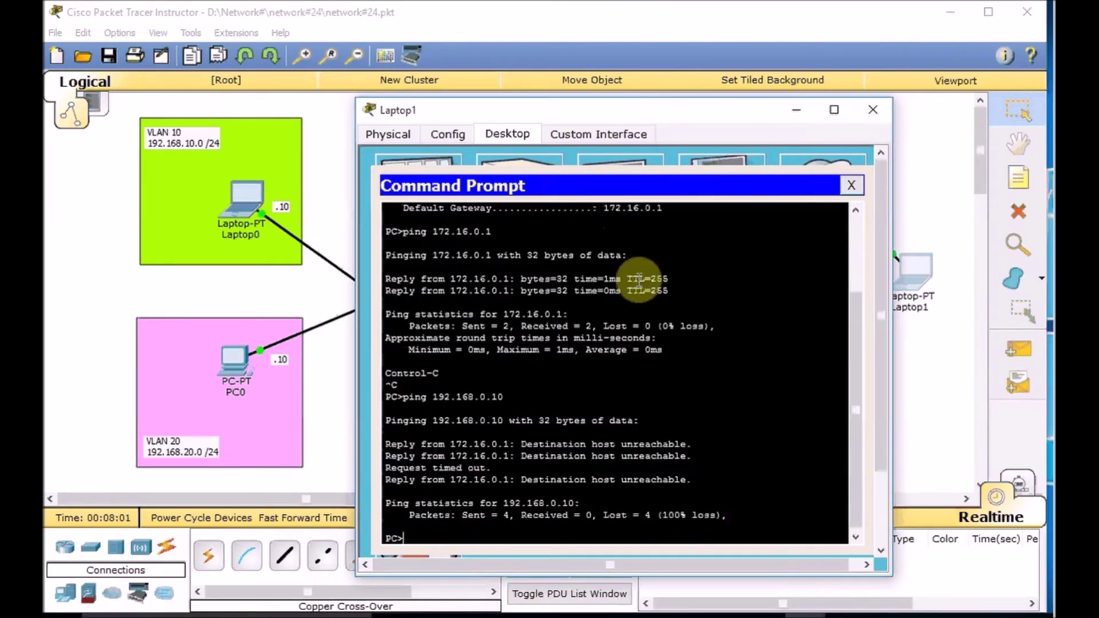
pyautogui.write('ping 175.10.')
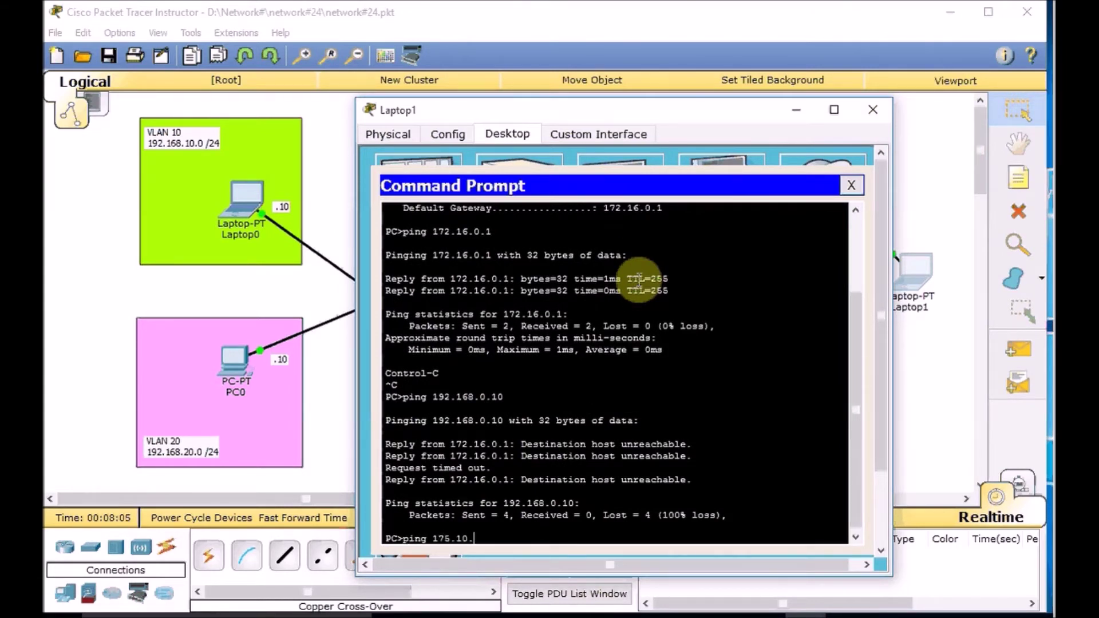
pyautogui.write('0.2')
pyautogui.press('Return')
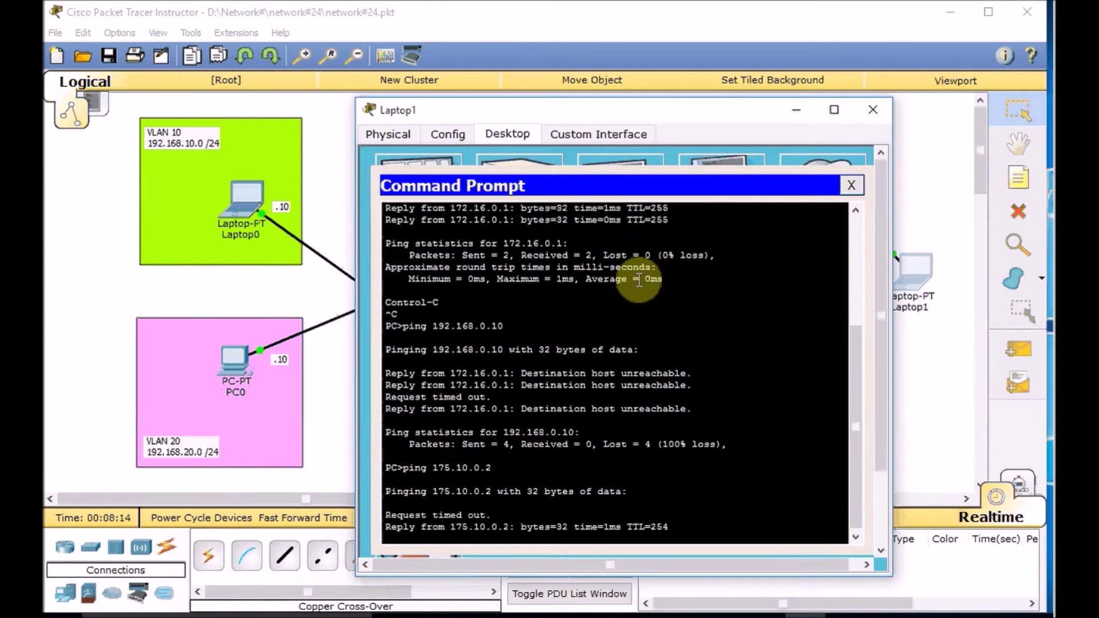
# - Try loading 175.10.0.1 and then 192.168.0.10 in Laptop1's web browser
pyautogui.click(851, 185)
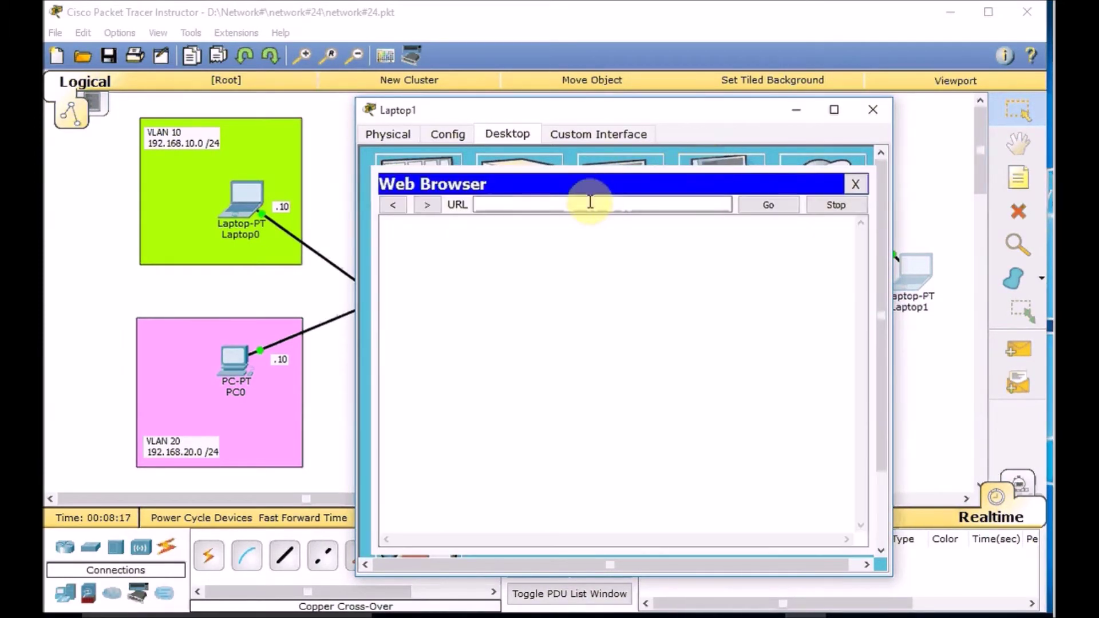
pyautogui.click(590, 202)
pyautogui.write('17')
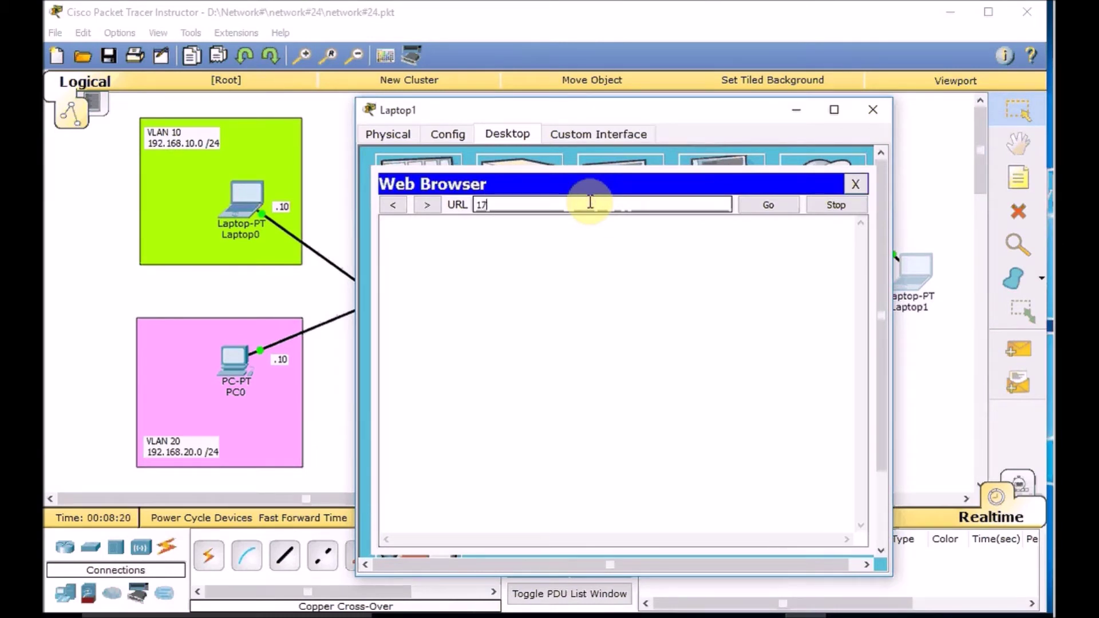
pyautogui.write('5.10.0.1')
pyautogui.press('Return')
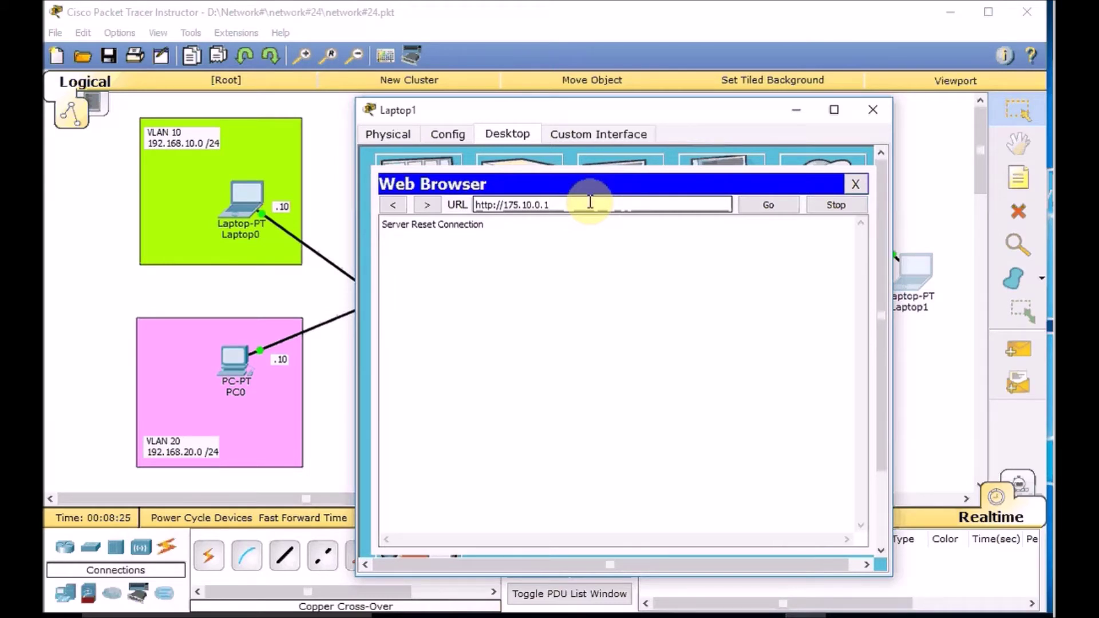
pyautogui.moveTo(506, 205); pyautogui.dragTo(662, 232)
pyautogui.write('92.168.')
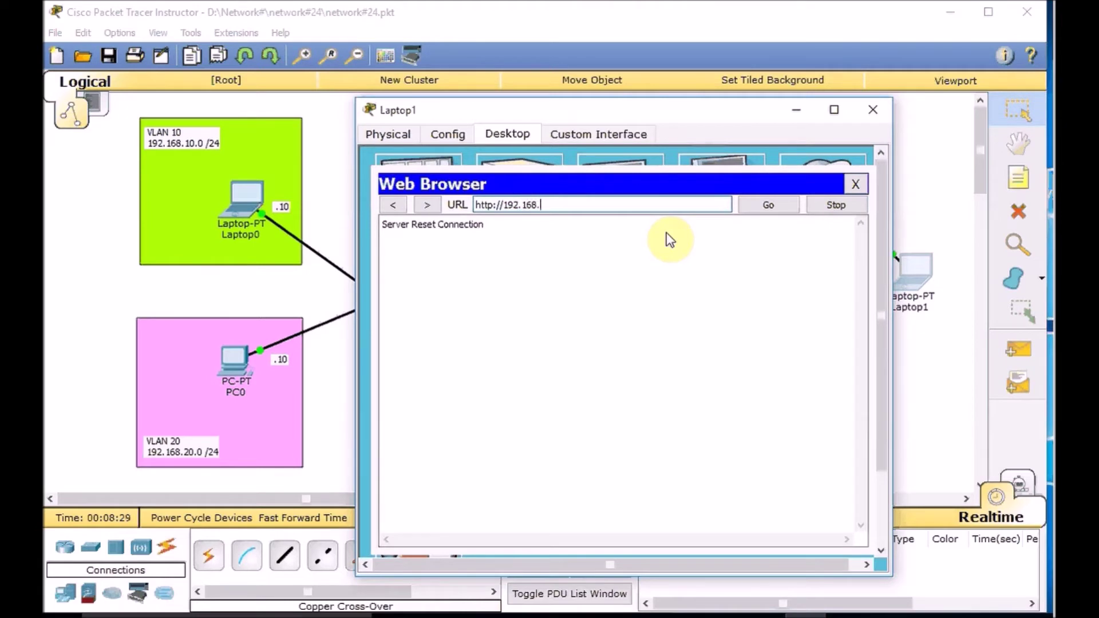
pyautogui.write('0.10')
pyautogui.click(774, 204)
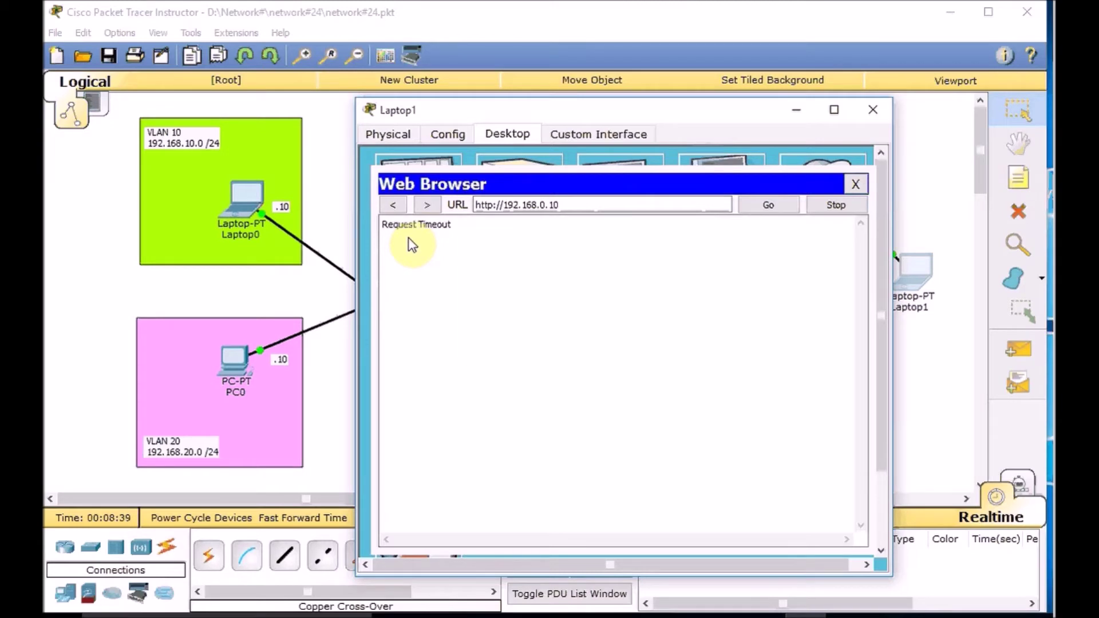
pyautogui.click(856, 184)
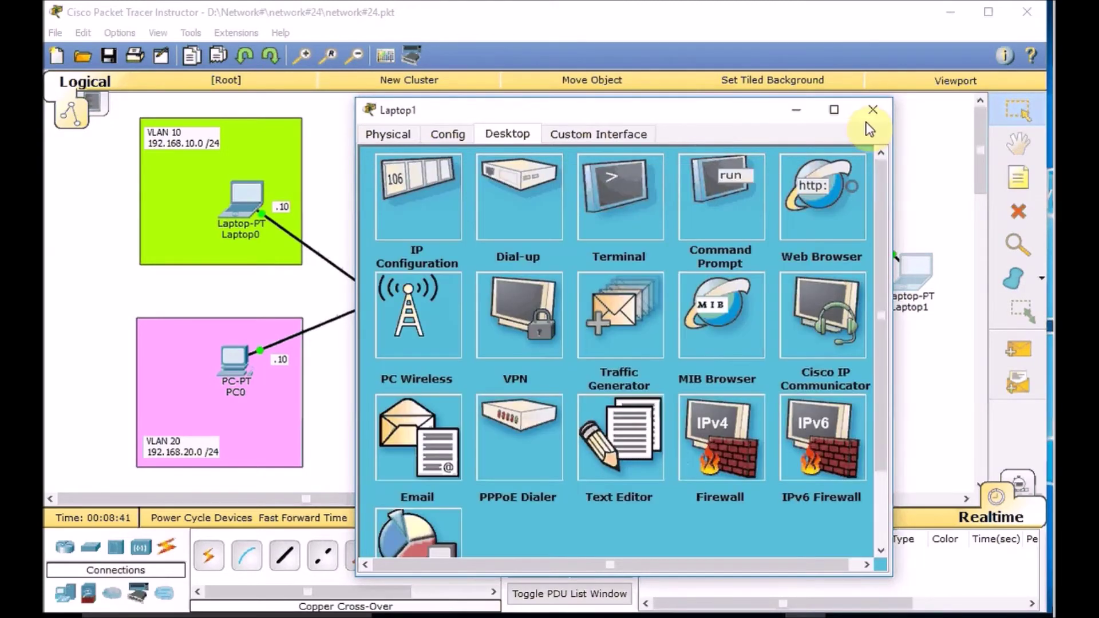
# - In Router1's CLI, set ip nat inside on GigabitEthernet0/2 and exit the interface
pyautogui.click(873, 109)
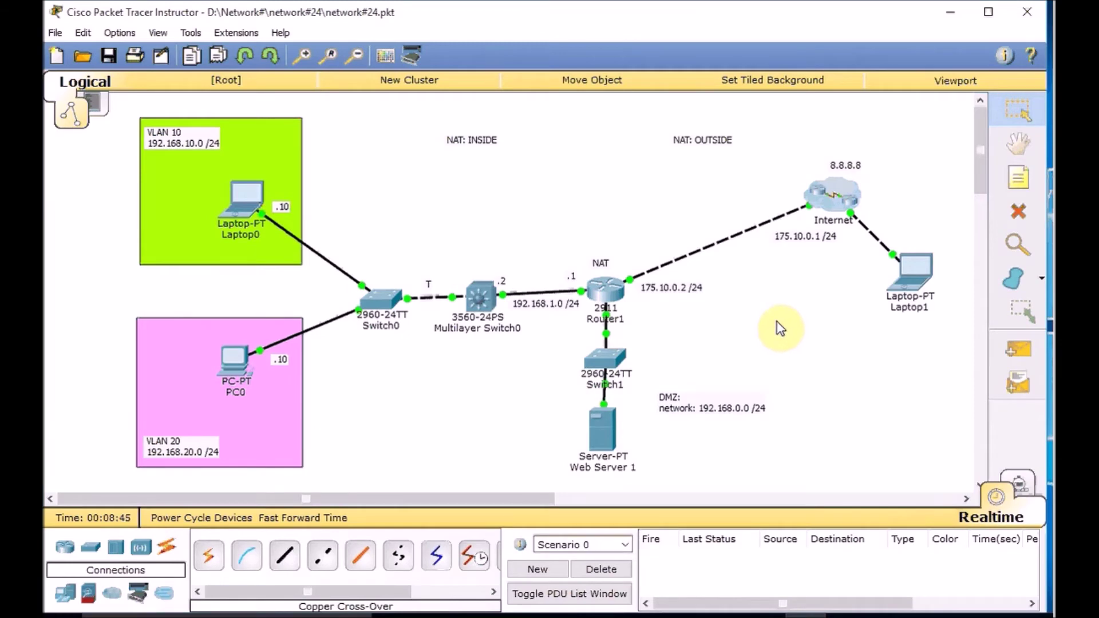
pyautogui.click(611, 287)
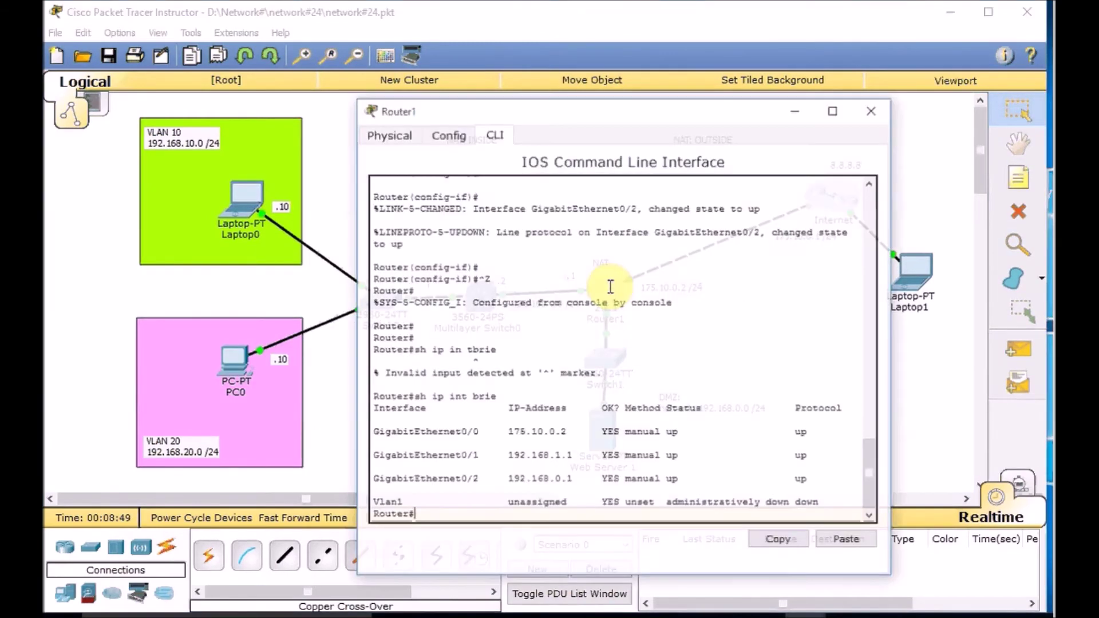
pyautogui.press('Return')
pyautogui.press('Return')
pyautogui.press('Return')
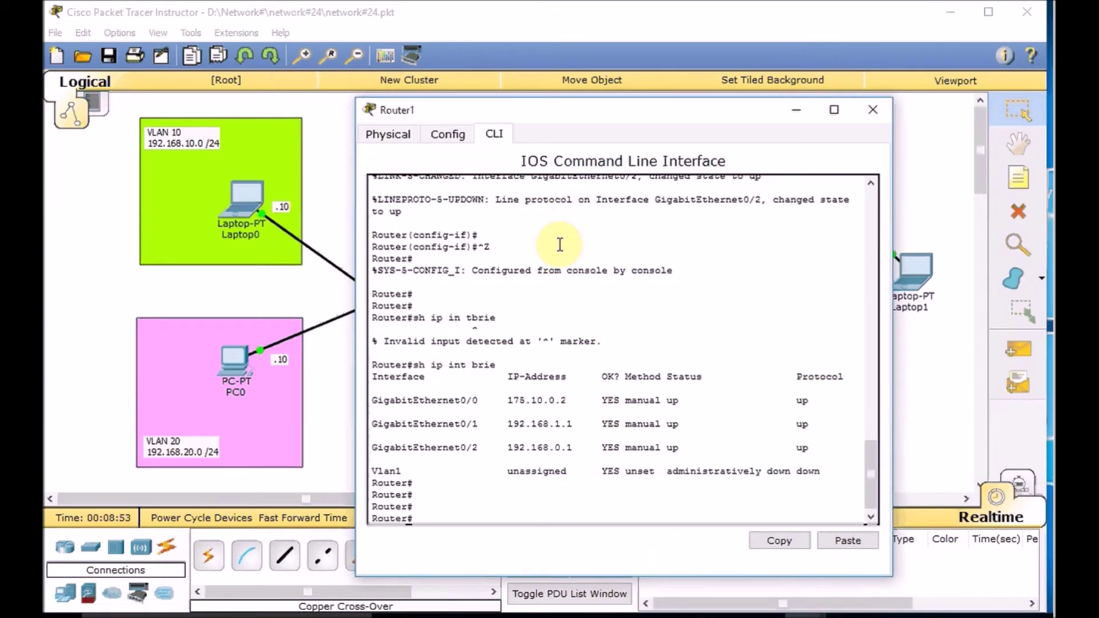
pyautogui.write('conf')
pyautogui.write(' t')
pyautogui.press('Return')
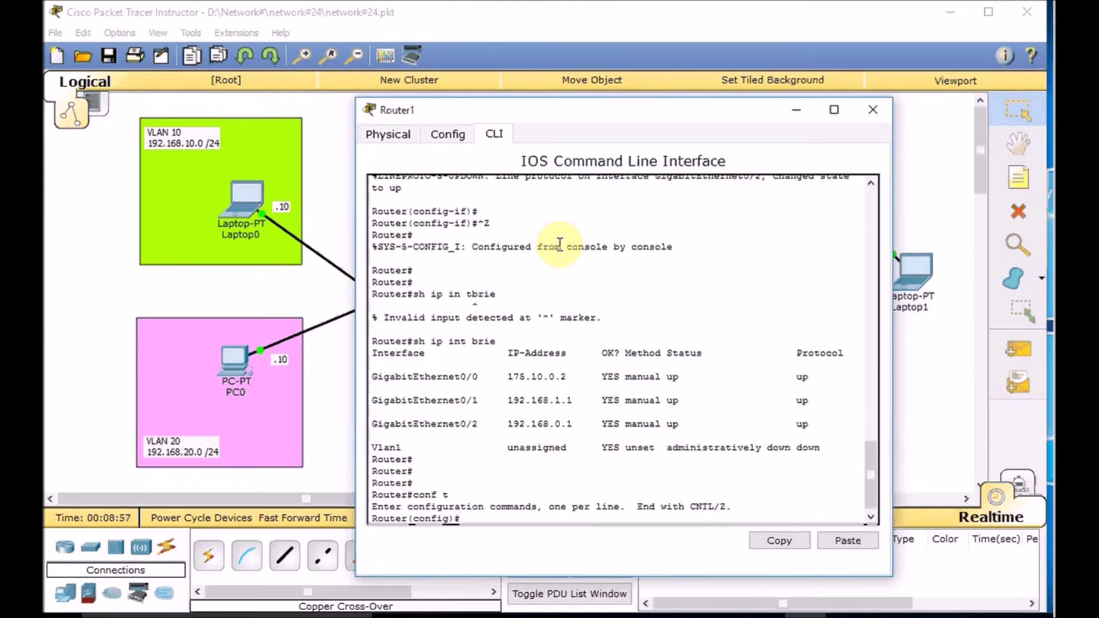
pyautogui.write('int g 0/2')
pyautogui.press('Return')
pyautogui.write('ig-if)#i')
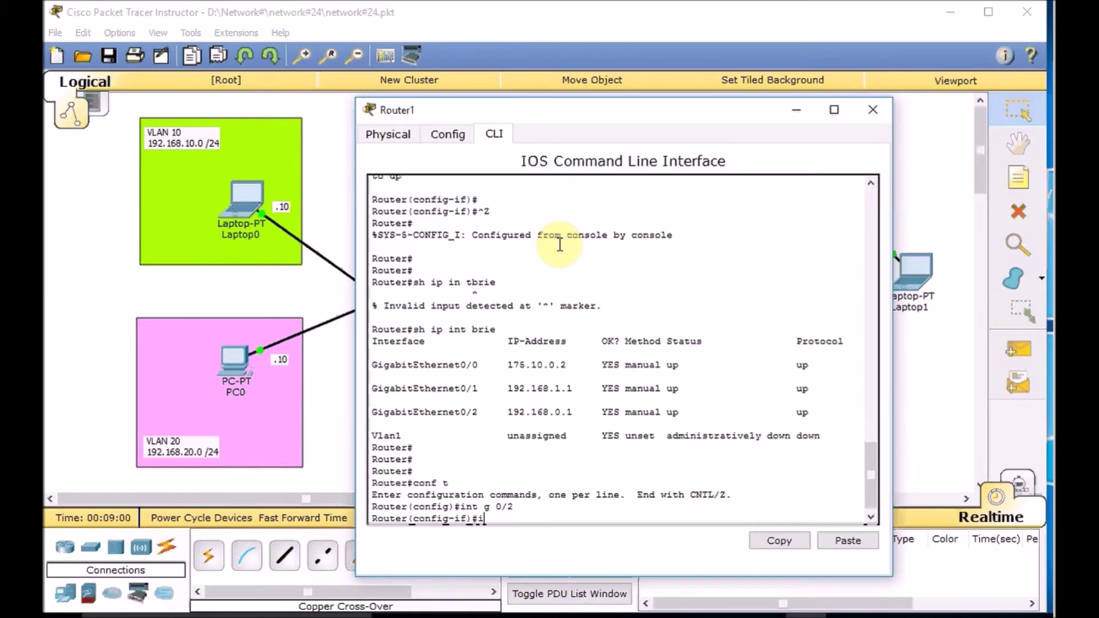
pyautogui.write('p nat in')
pyautogui.press('Tab')
pyautogui.press('Return')
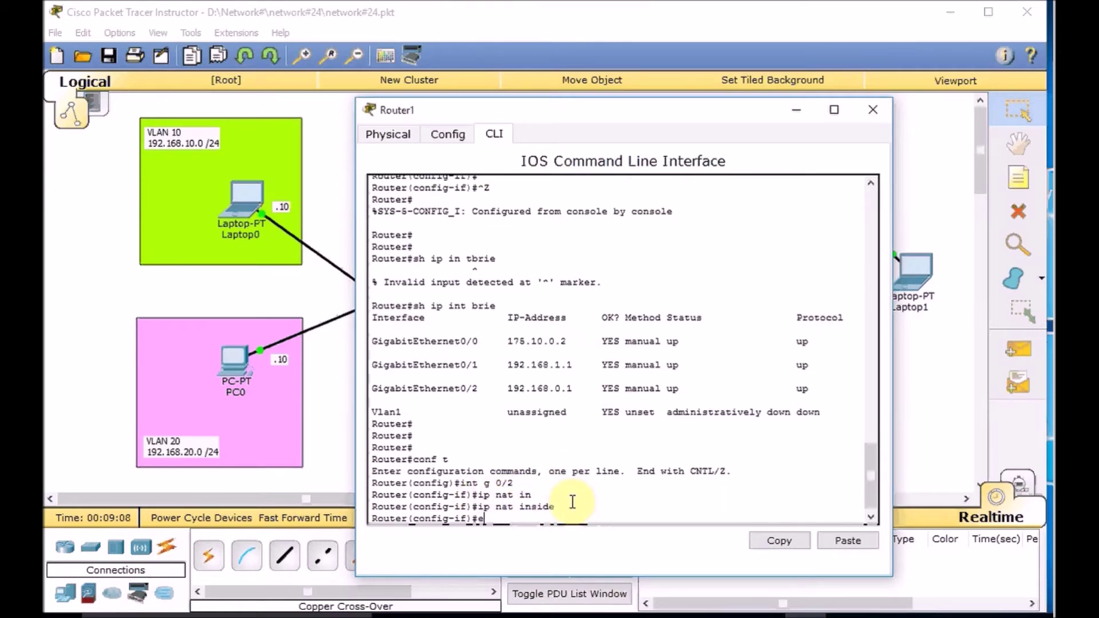
pyautogui.write('exit')
pyautogui.press('Return')
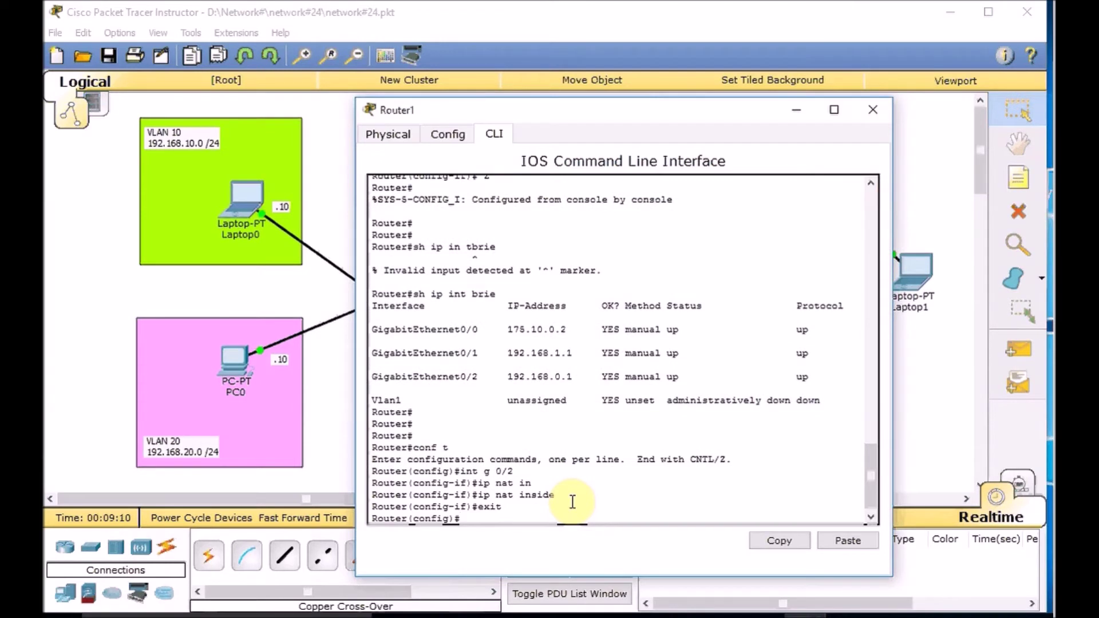
# - Build ip nat inside source static on Router1, checking the ? help at each keyword
pyautogui.write('ip nat')
pyautogui.press('Tab')
pyautogui.write('in')
pyautogui.press('Tab')
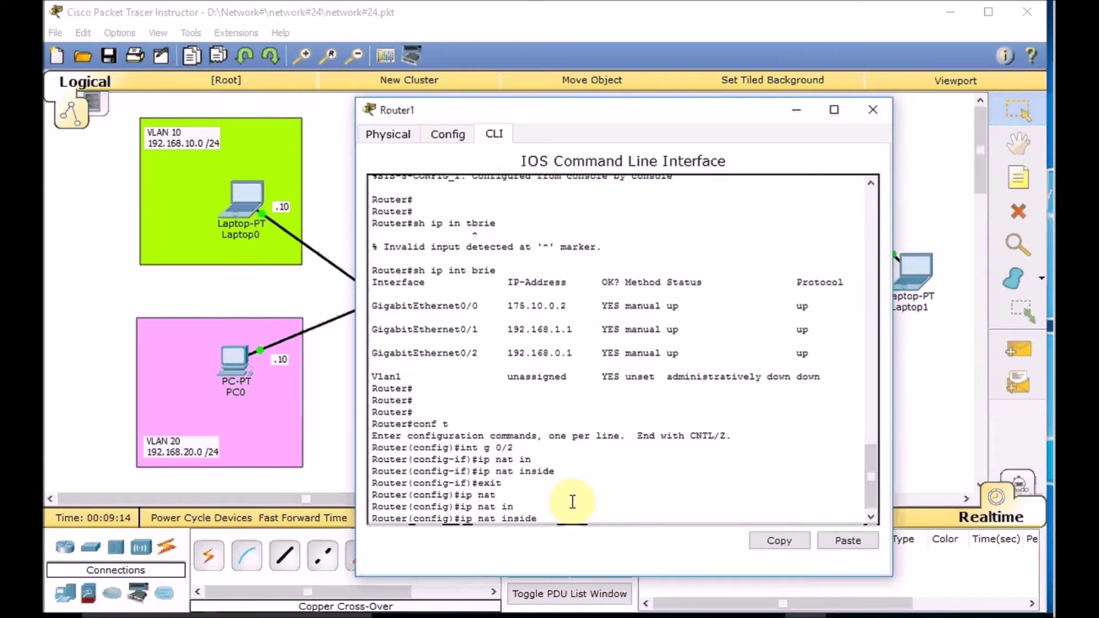
pyautogui.write('?')
pyautogui.write('sou')
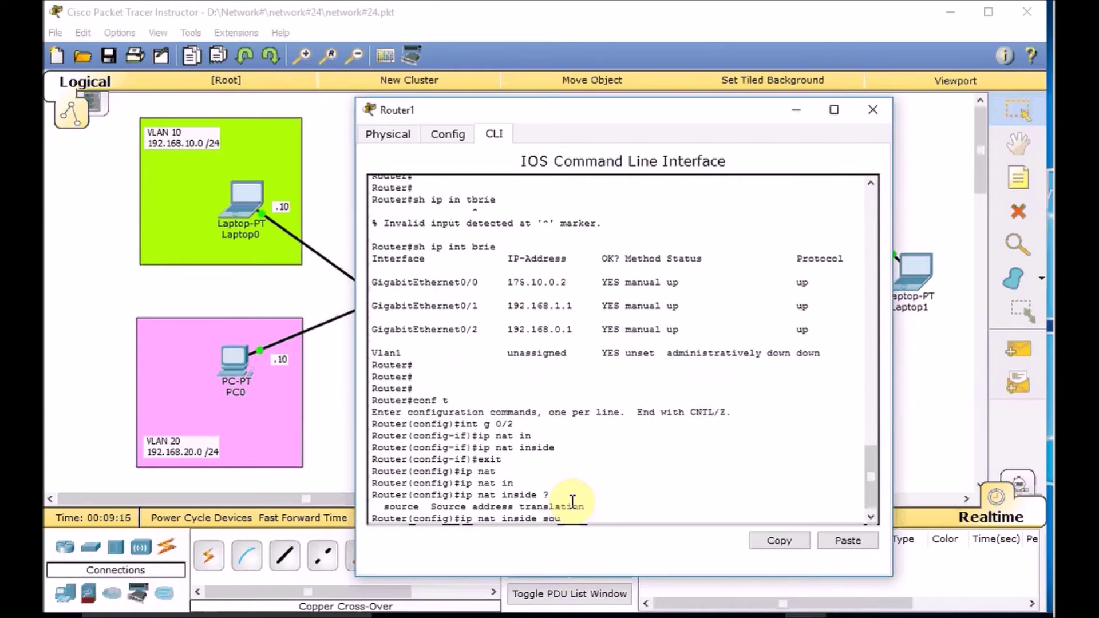
pyautogui.press('Tab')
pyautogui.write('?')
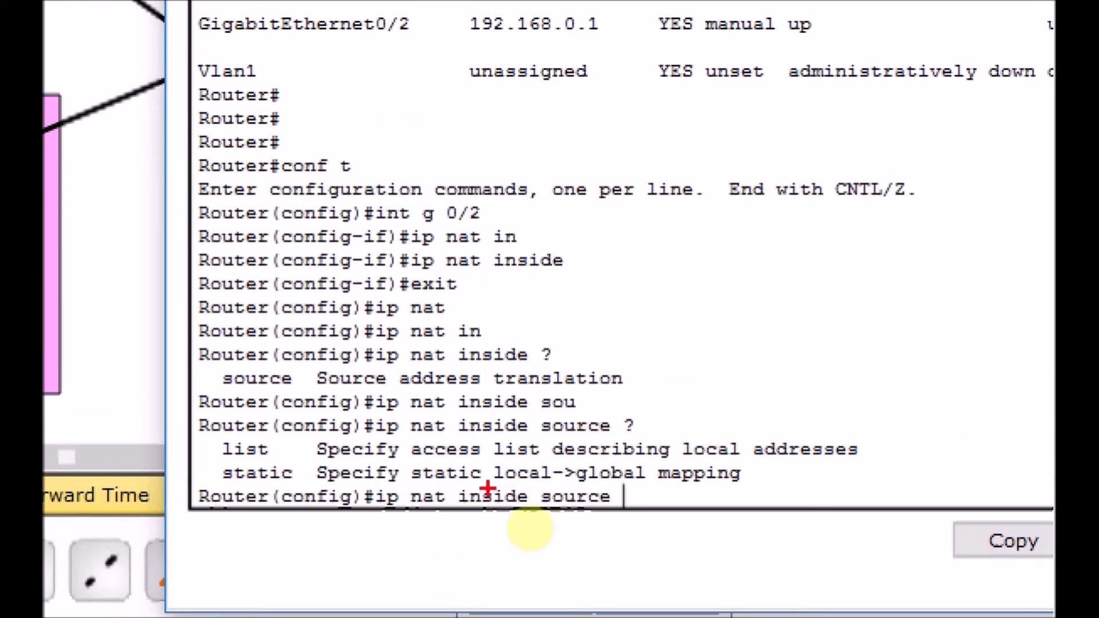
pyautogui.moveTo(487, 488)
pyautogui.mouseDown()
pyautogui.moveTo(669, 484)
pyautogui.moveTo(630, 513)
pyautogui.mouseUp()
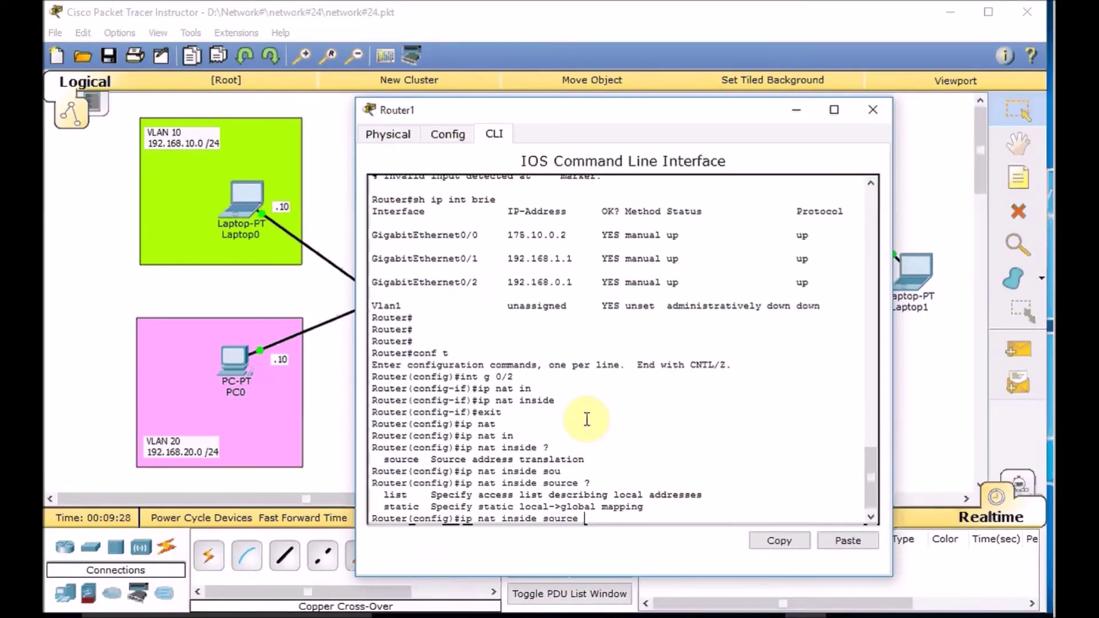
pyautogui.write('st')
pyautogui.press('Tab')
# - Complete the rule with tcp 192.168.0.10 80 175.10.0.2 80
pyautogui.write('?')
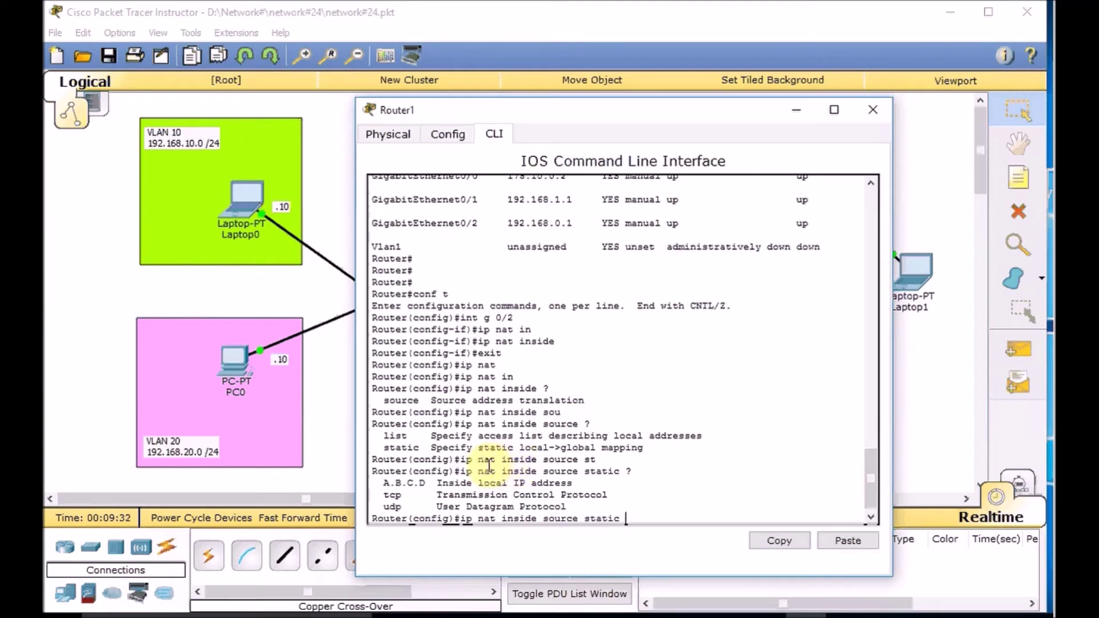
pyautogui.write('tc')
pyautogui.press('Tab')
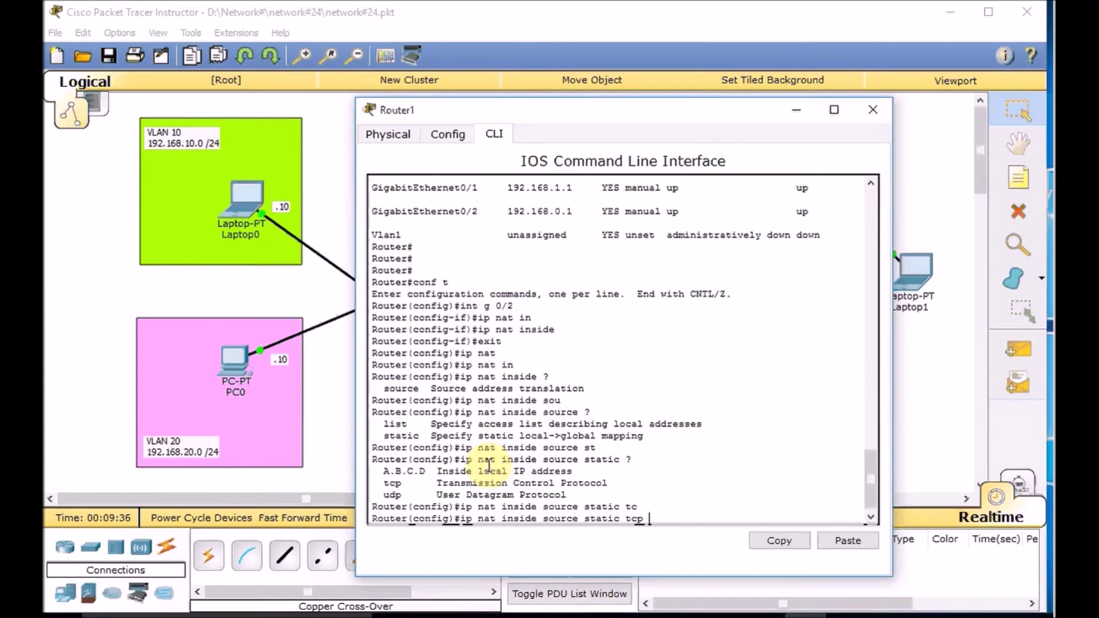
pyautogui.write('?')
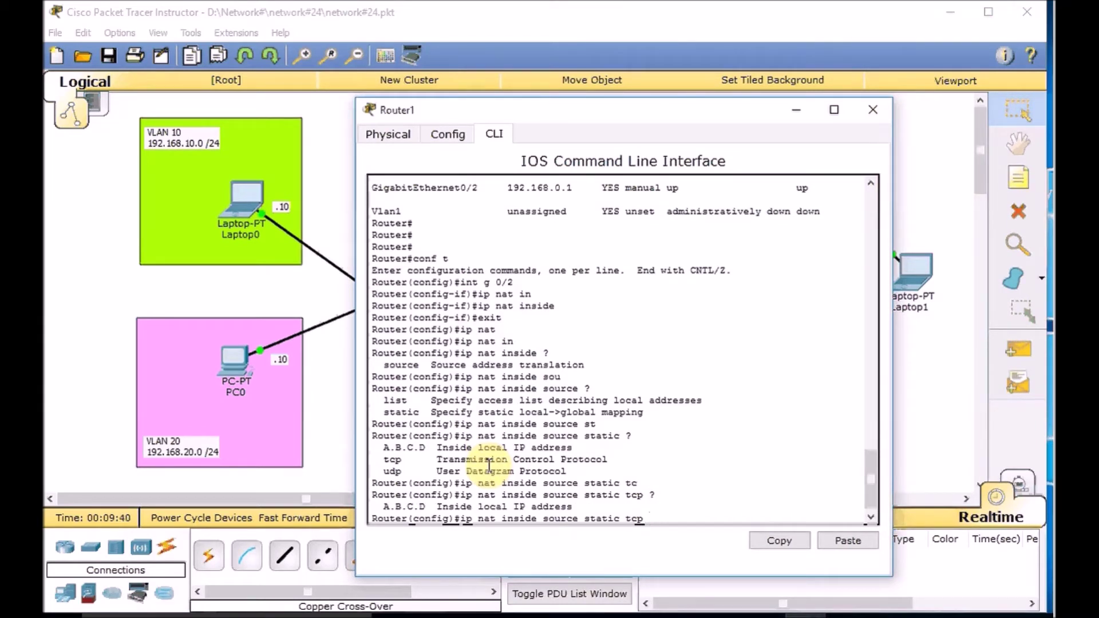
pyautogui.write('192.168.0.10 ')
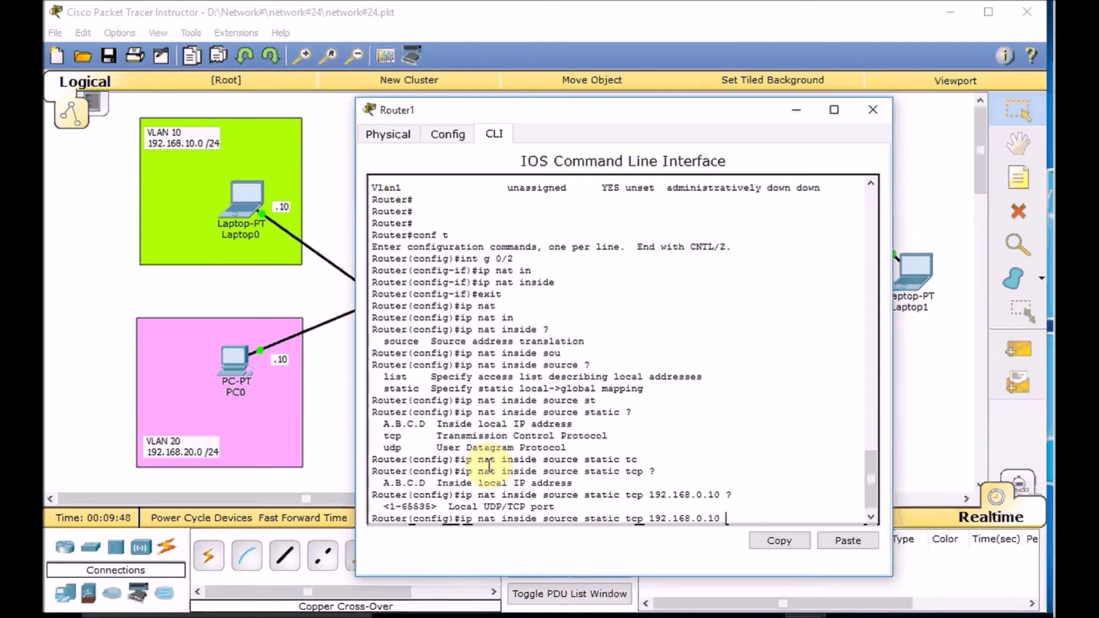
pyautogui.write('?80 ?')
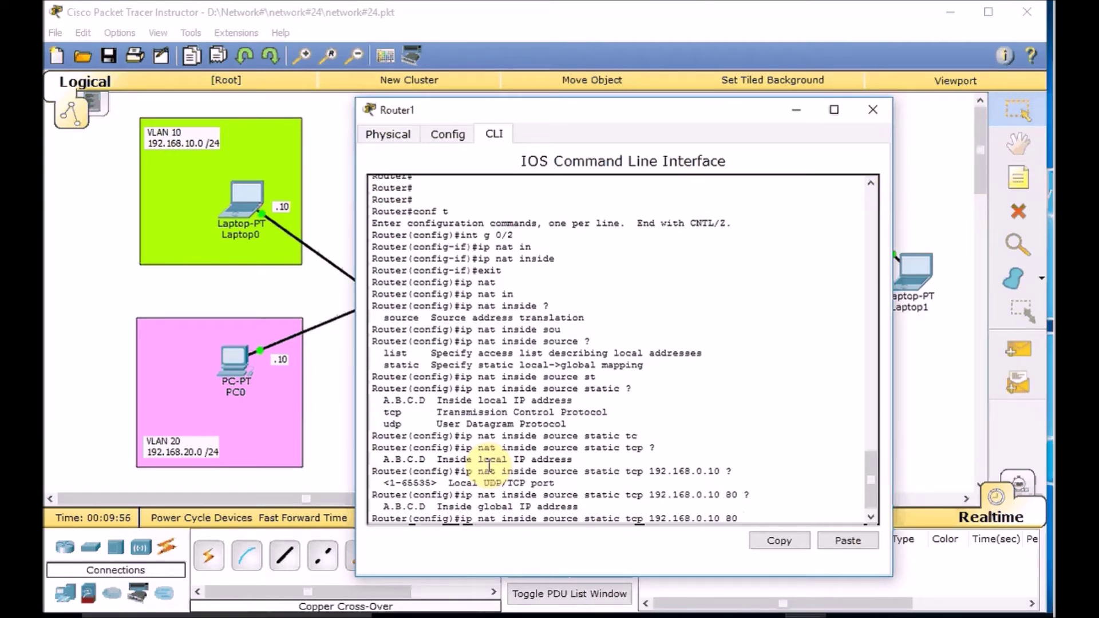
pyautogui.write('175.10.0.2 ?')
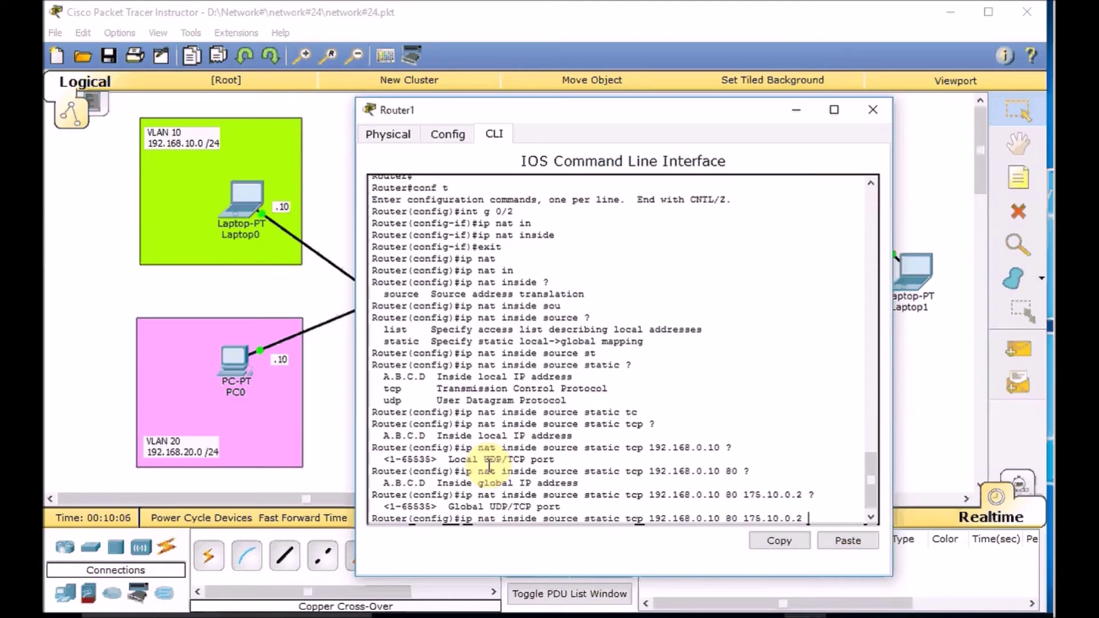
pyautogui.write('80')
# - Submit the static TCP NAT rule and underline its ip nat, inside static and 192.168.0.10 80 parts
pyautogui.press('Return')
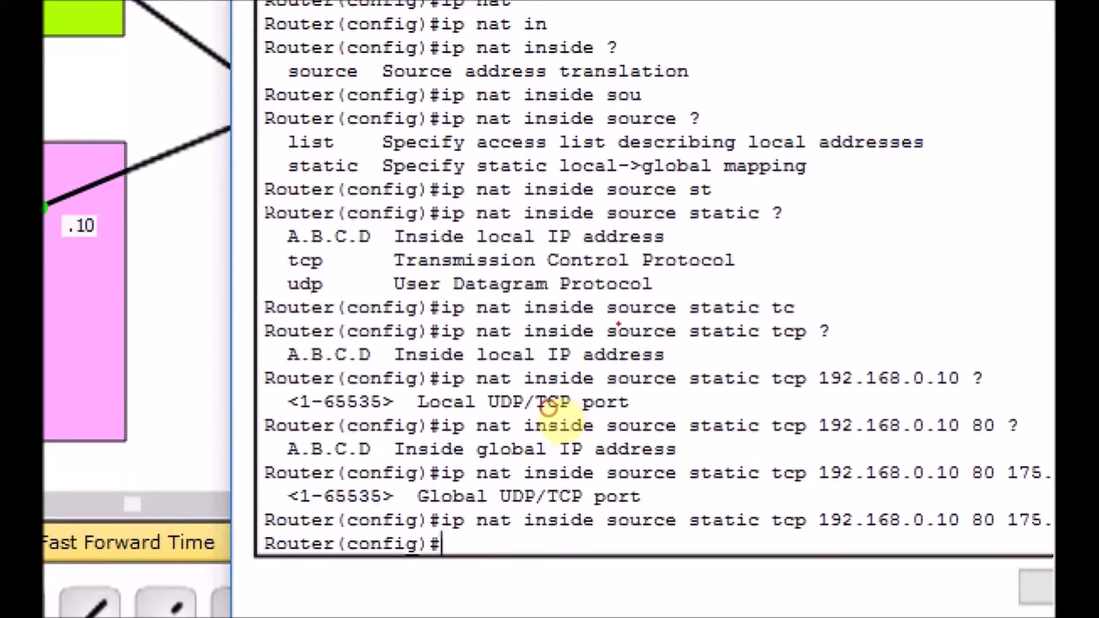
pyautogui.moveTo(440, 528); pyautogui.dragTo(581, 527)
pyautogui.moveTo(735, 536)
pyautogui.mouseDown()
pyautogui.moveTo(767, 532)
pyautogui.moveTo(682, 518)
pyautogui.moveTo(744, 494)
pyautogui.moveTo(774, 522)
pyautogui.mouseUp()
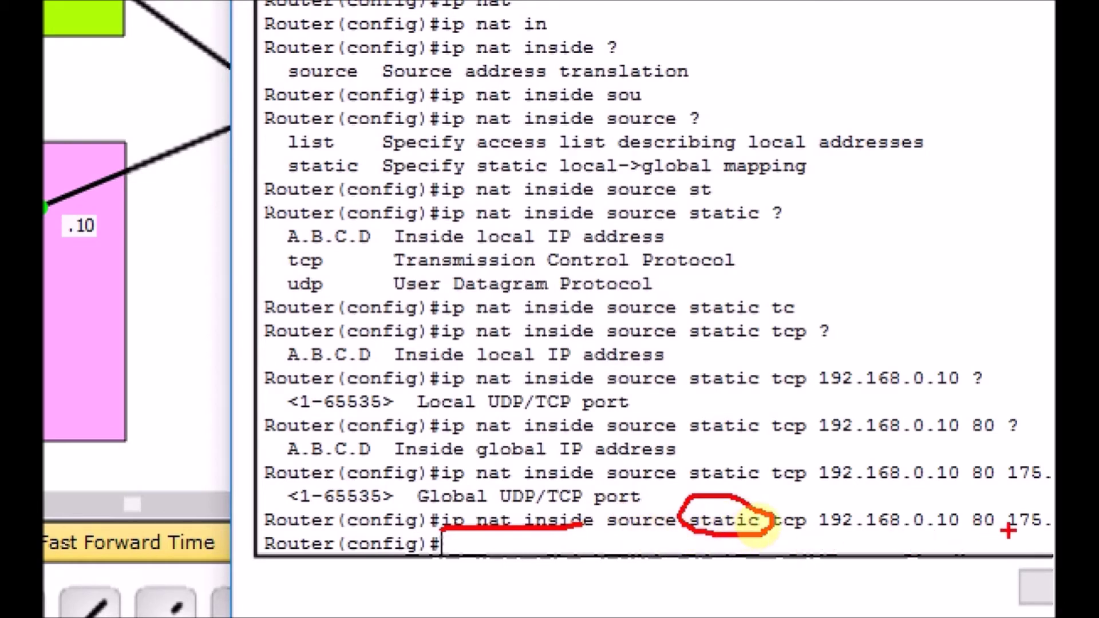
pyautogui.moveTo(1001, 526); pyautogui.dragTo(822, 542)
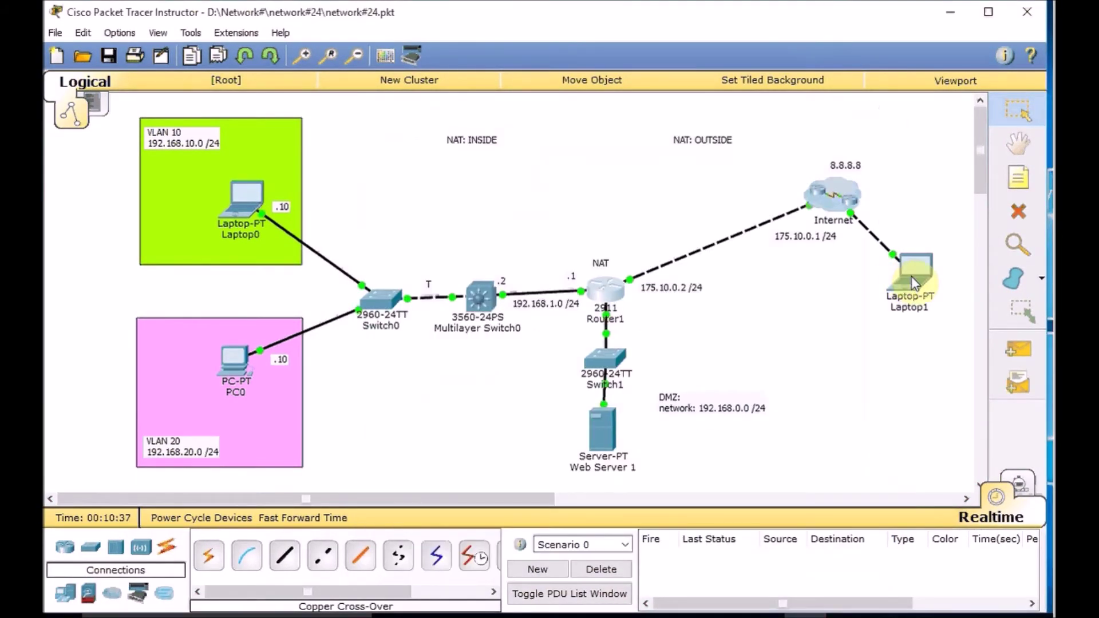
pyautogui.click(914, 283)
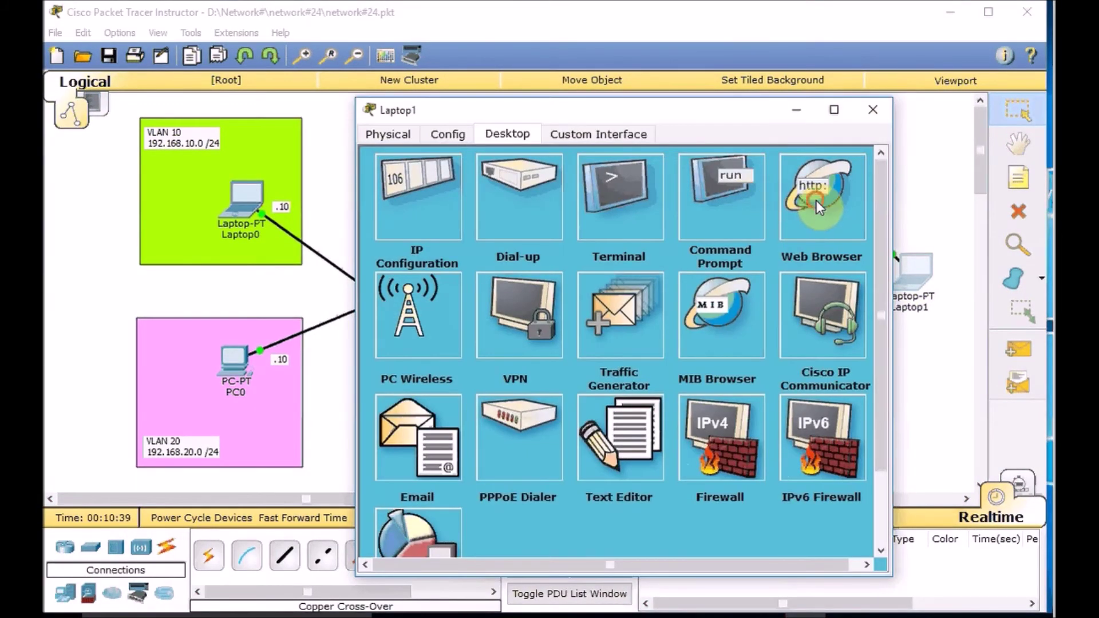
pyautogui.click(816, 200)
pyautogui.click(601, 204)
pyautogui.write('1')
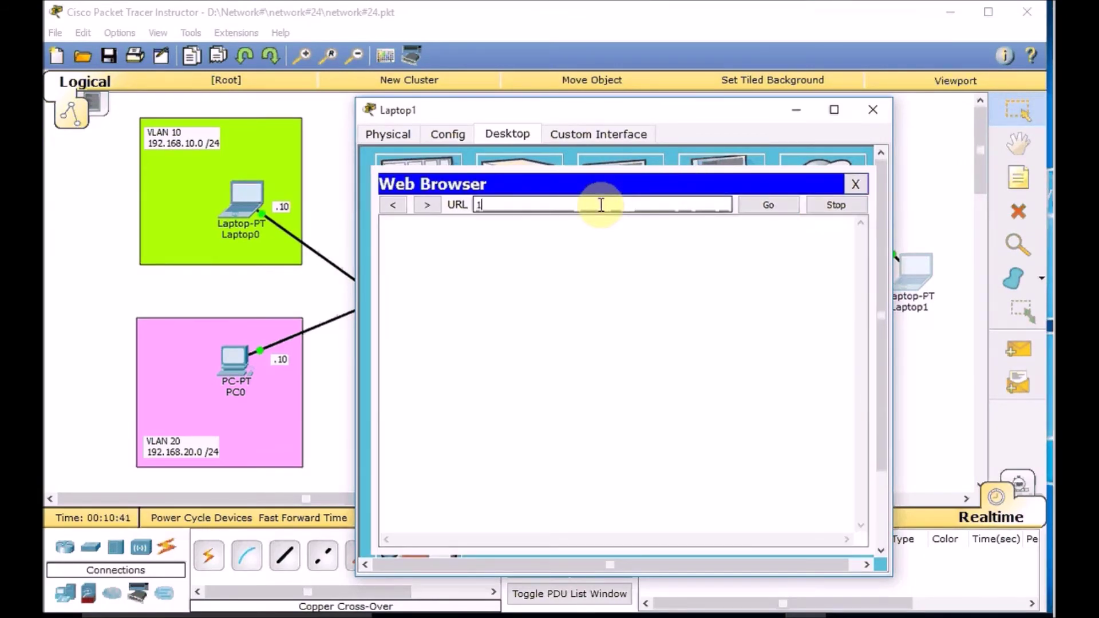
pyautogui.write('75.10.0.2')
pyautogui.press('Return')
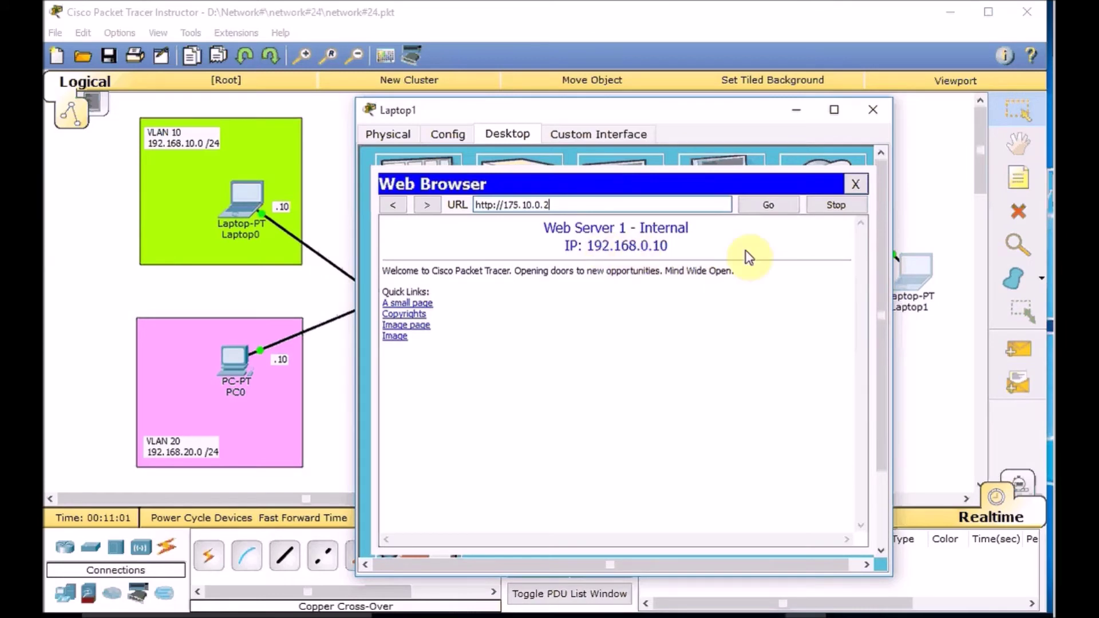
pyautogui.click(858, 183)
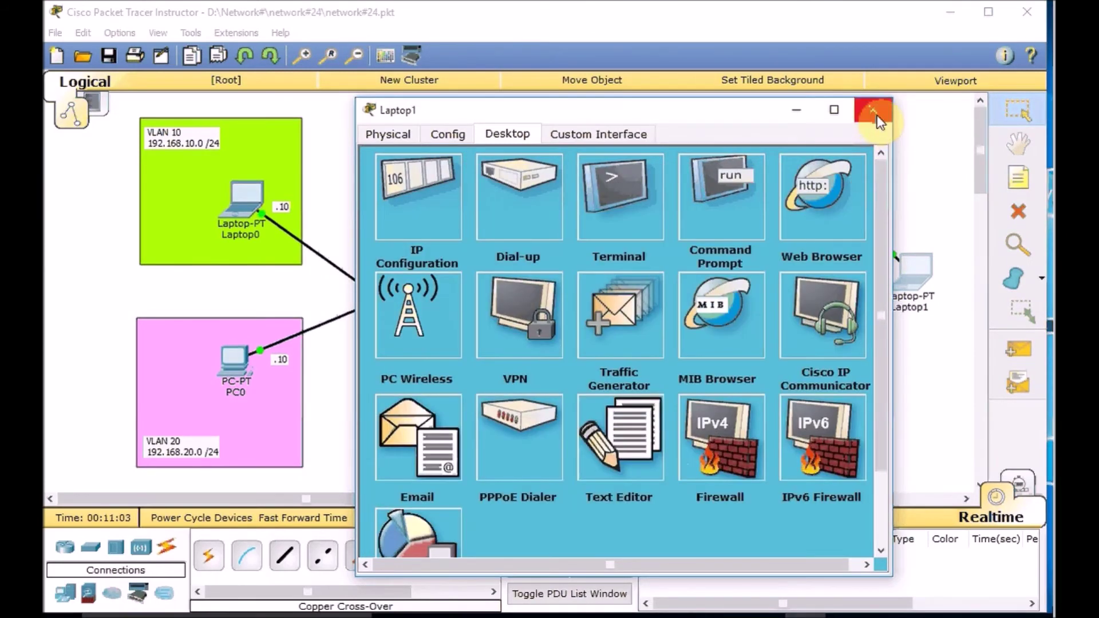
pyautogui.click(873, 109)
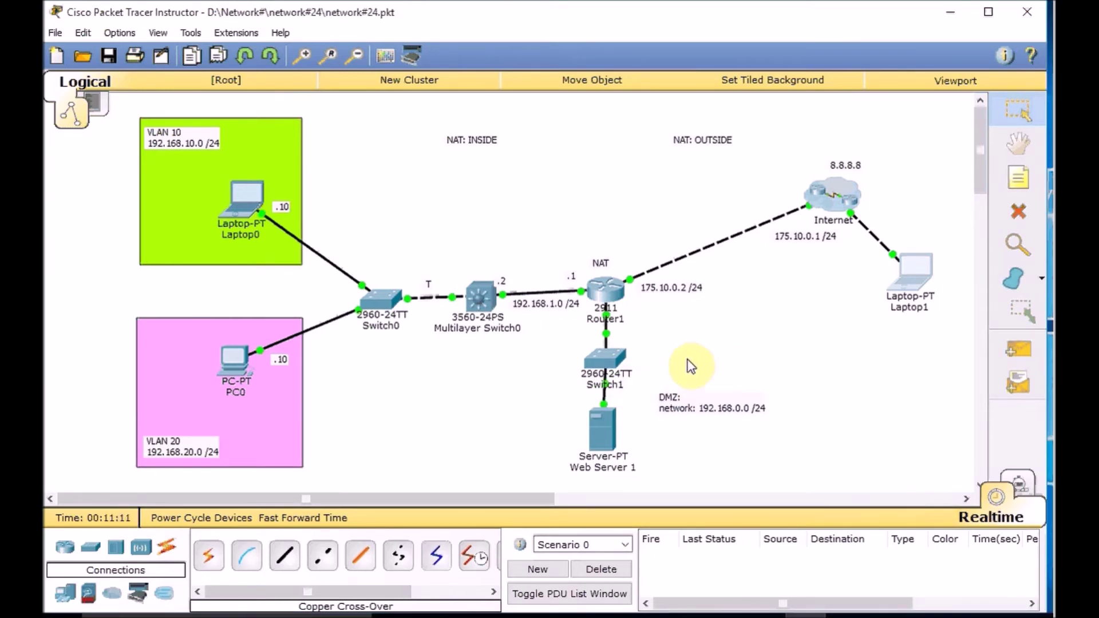
# - Add a new server, Server1, beside Web Server 1
pyautogui.click(71, 595)
pyautogui.click(284, 556)
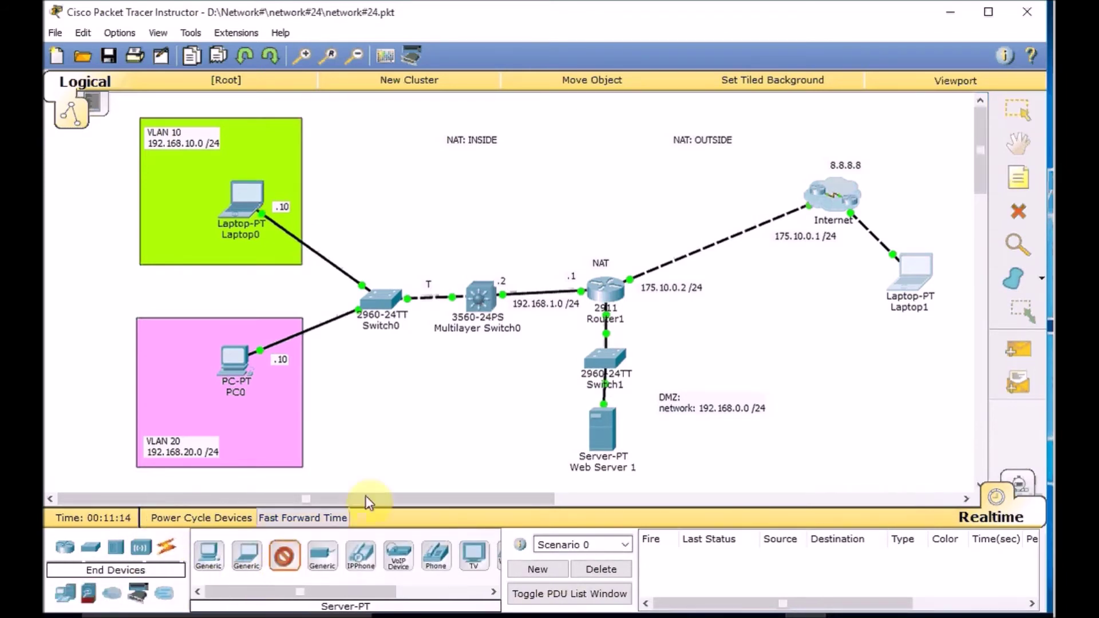
pyautogui.click(517, 408)
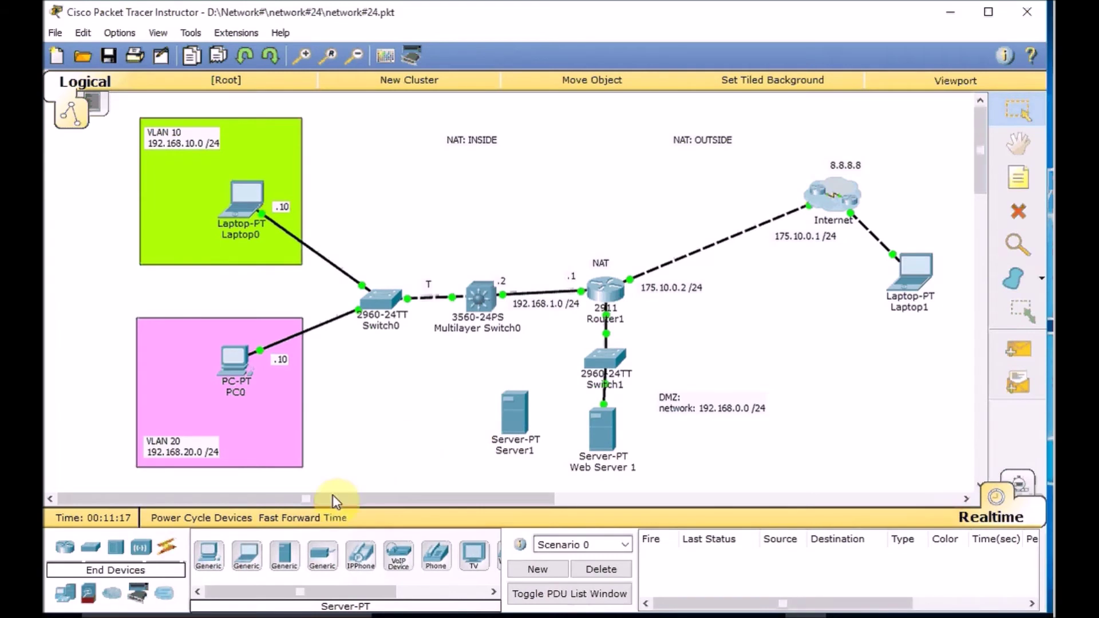
# - Cable Server1's FastEthernet0 to Switch1's FastEthernet0/11 with copper straight-through and nudge Server1 into place
pyautogui.click(167, 547)
pyautogui.click(284, 561)
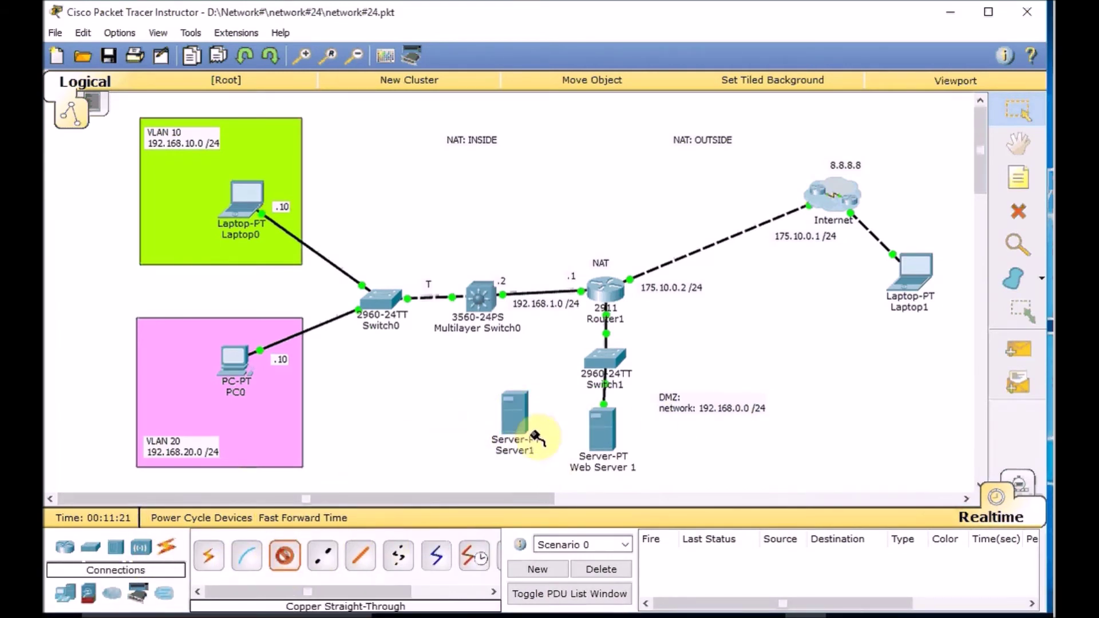
pyautogui.click(514, 417)
pyautogui.click(561, 425)
pyautogui.click(603, 366)
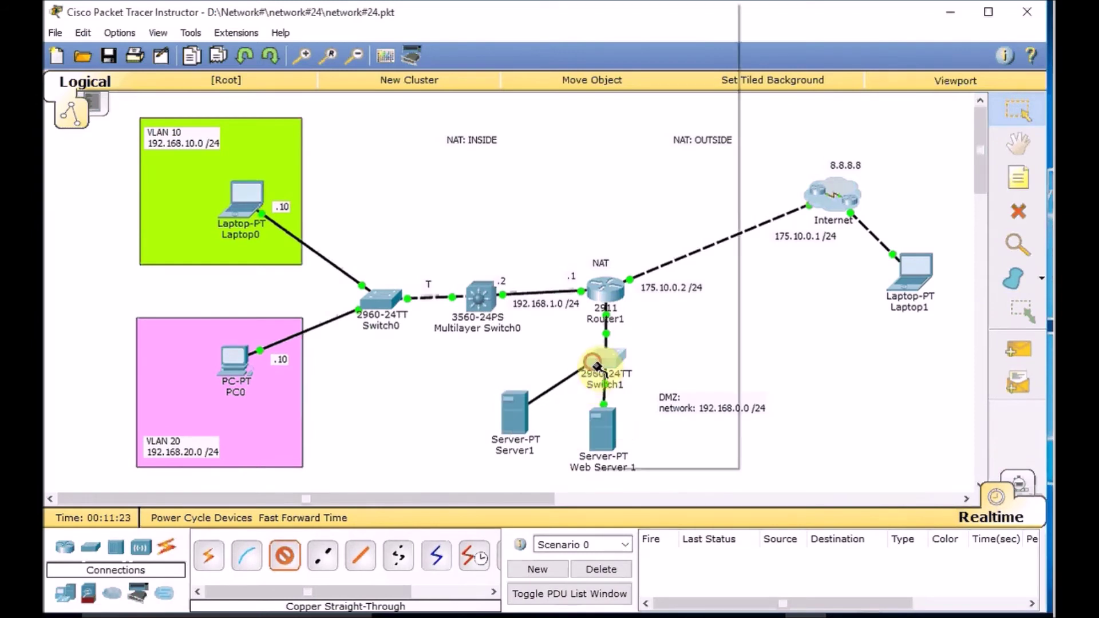
pyautogui.click(659, 197)
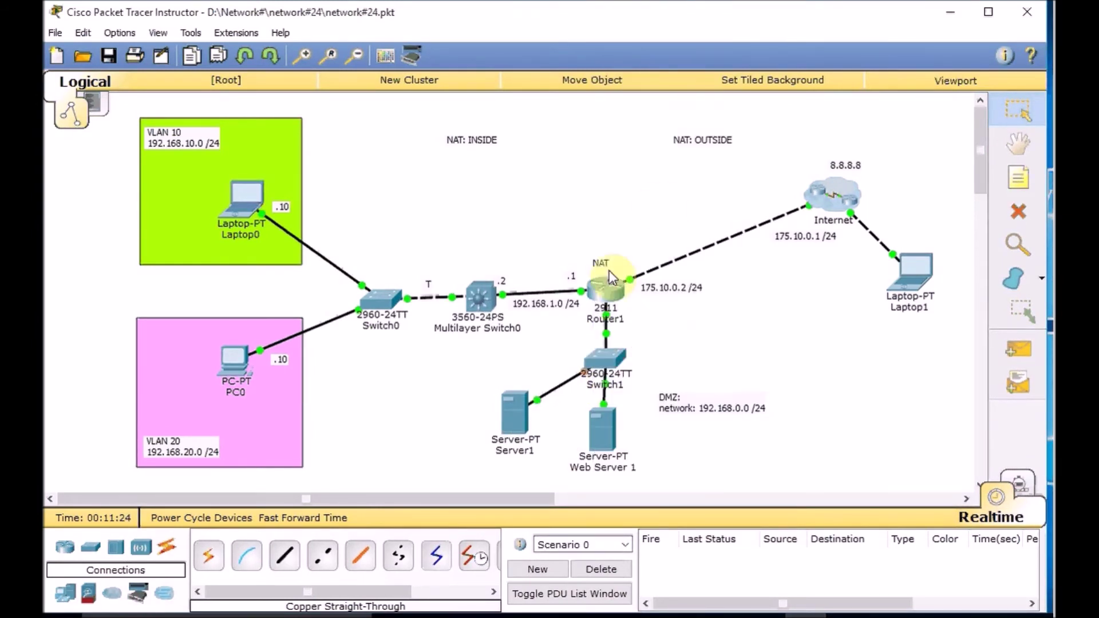
pyautogui.moveTo(502, 421); pyautogui.dragTo(503, 425)
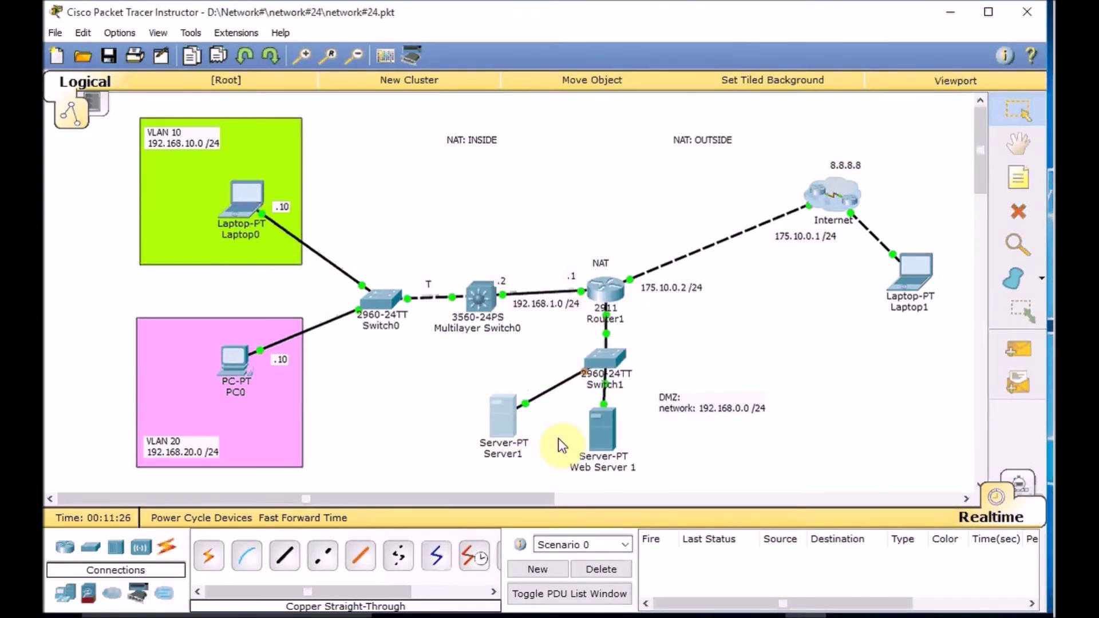
# - Set Server1's static IP to 192.168.0.11, mask 255.255.255.0, gateway 192.168.0.1
pyautogui.click(510, 428)
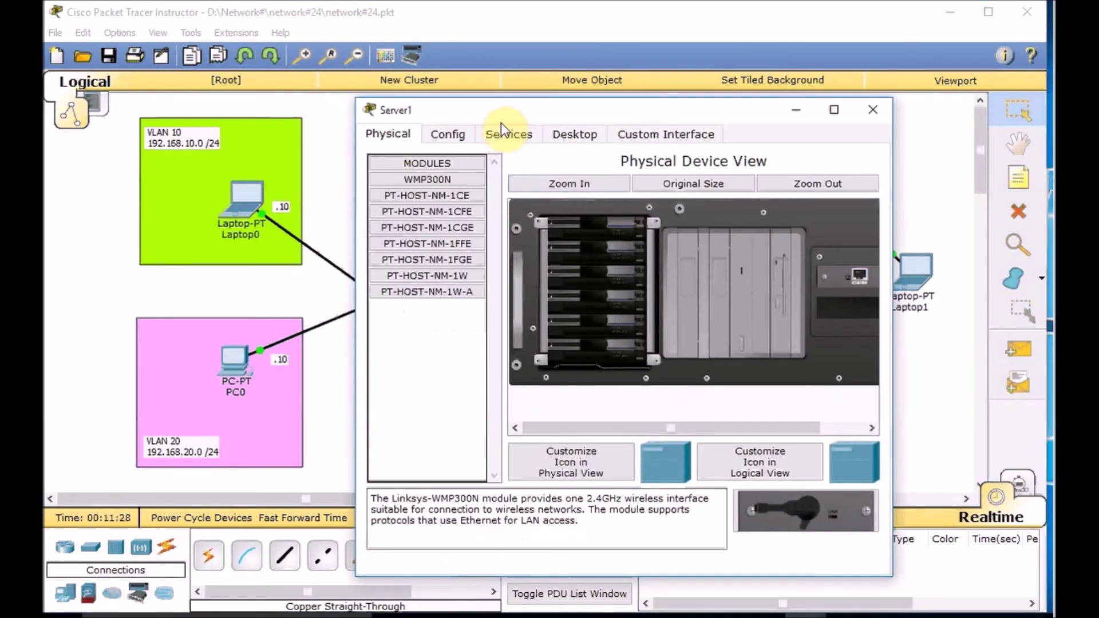
pyautogui.click(575, 134)
pyautogui.click(419, 198)
pyautogui.click(548, 269)
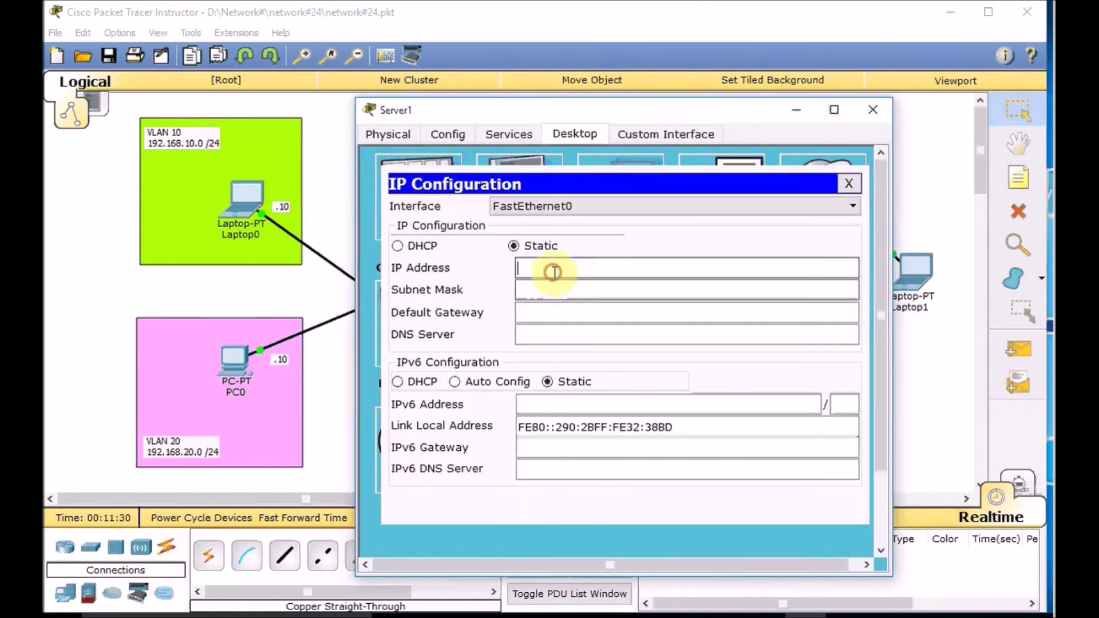
pyautogui.write('192.168.0.')
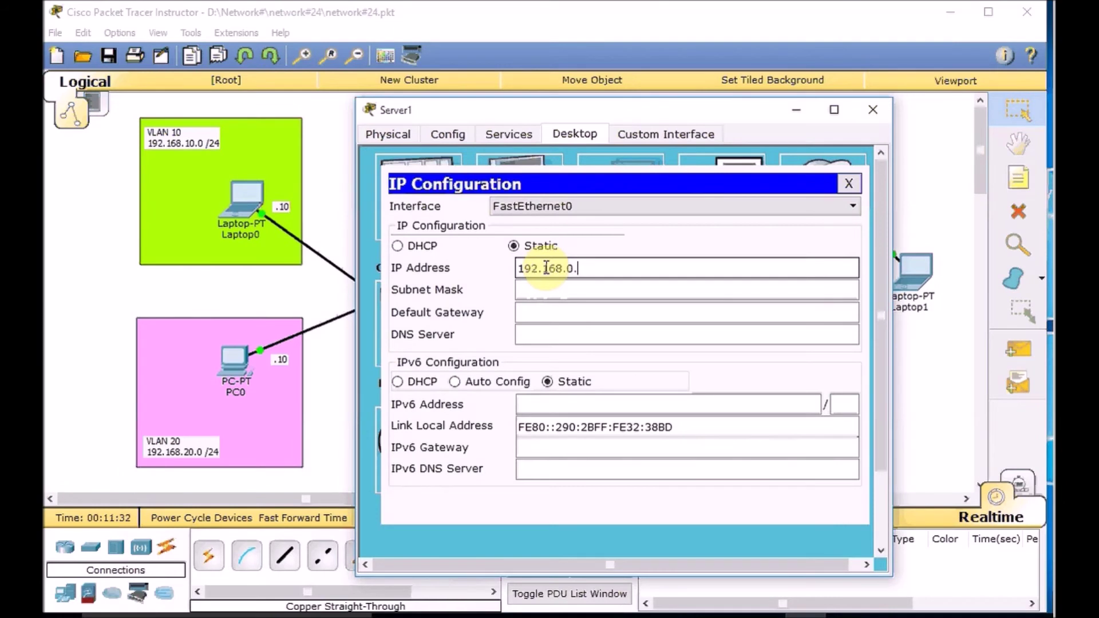
pyautogui.press('Tab')
pyautogui.press('Tab')
pyautogui.write('192.168.0.')
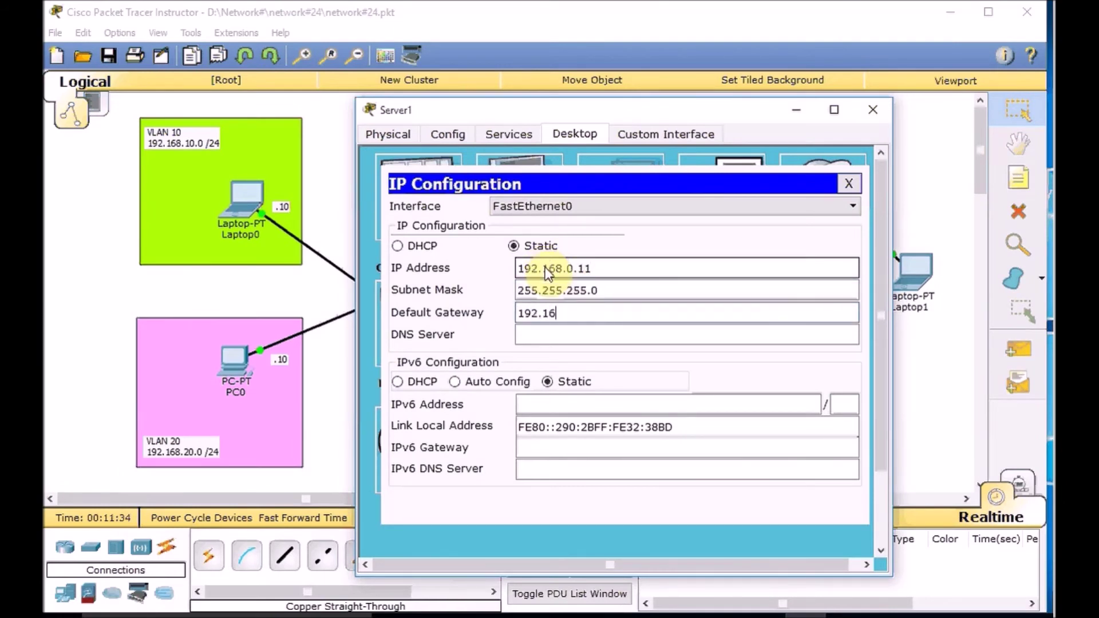
pyautogui.press('Tab')
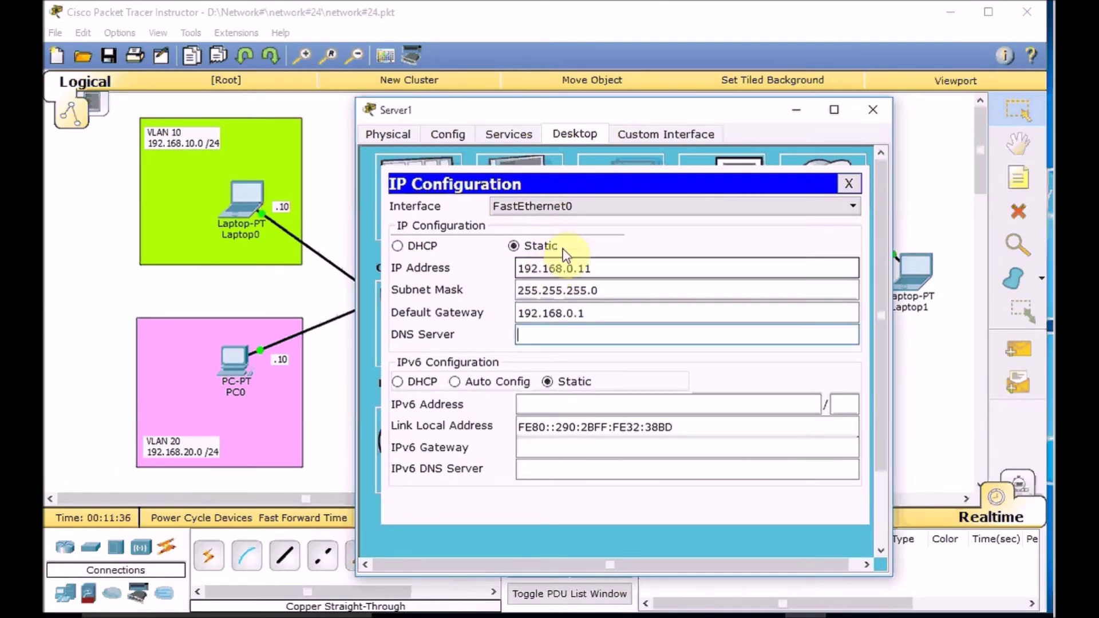
pyautogui.click(850, 184)
# - In Server1's HTTP service, select the 'Cisco Packet Tracer' heading in index.html
pyautogui.click(491, 136)
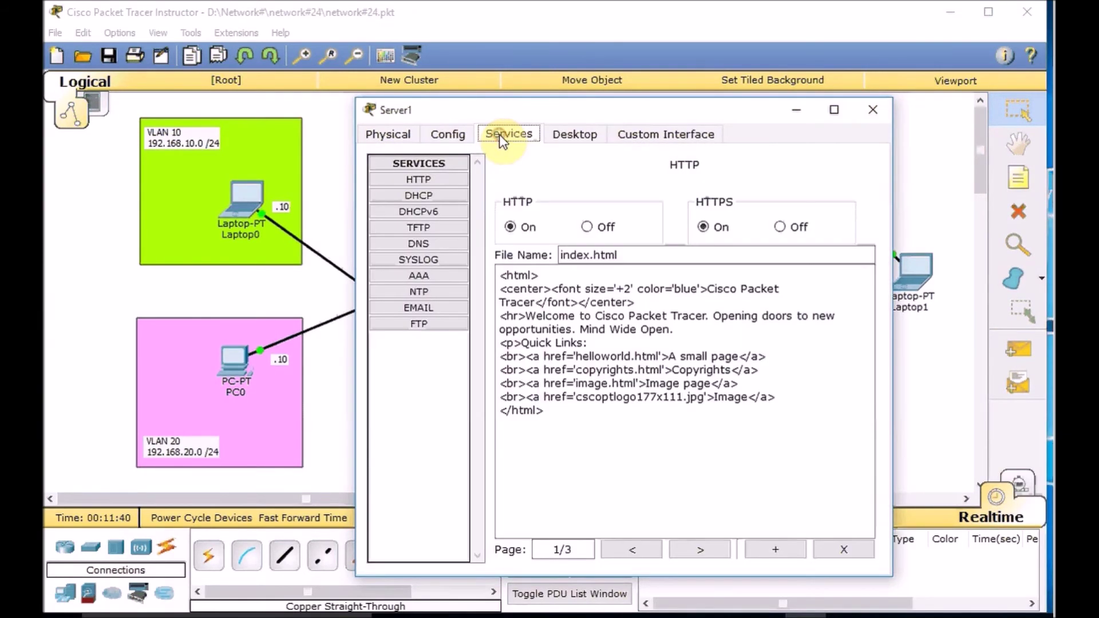
pyautogui.click(424, 180)
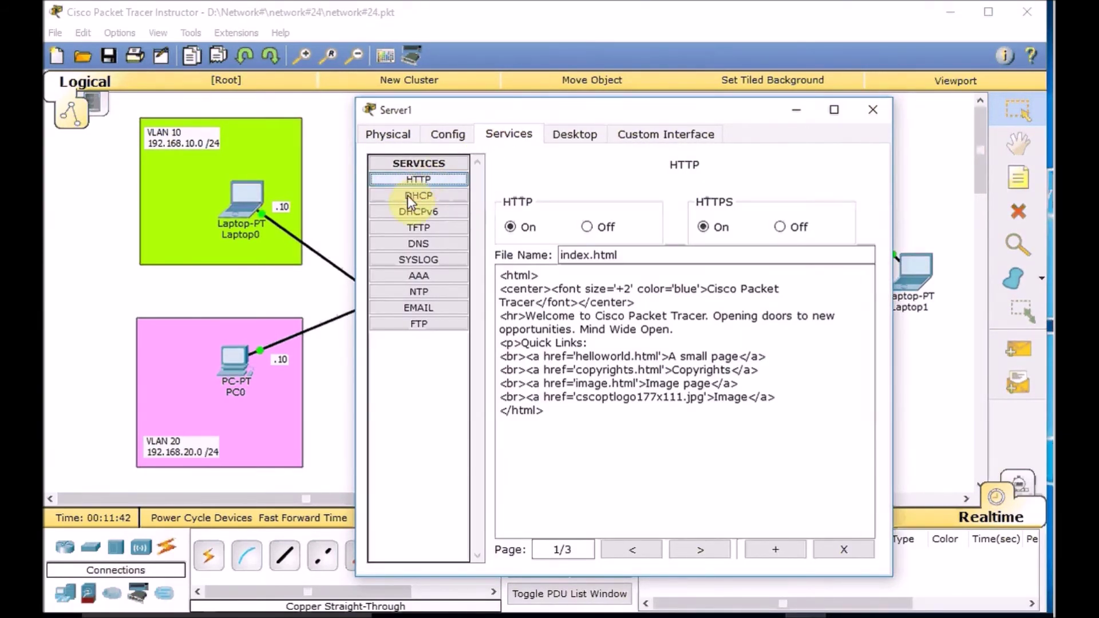
pyautogui.click(707, 288)
pyautogui.moveTo(706, 288); pyautogui.dragTo(535, 302)
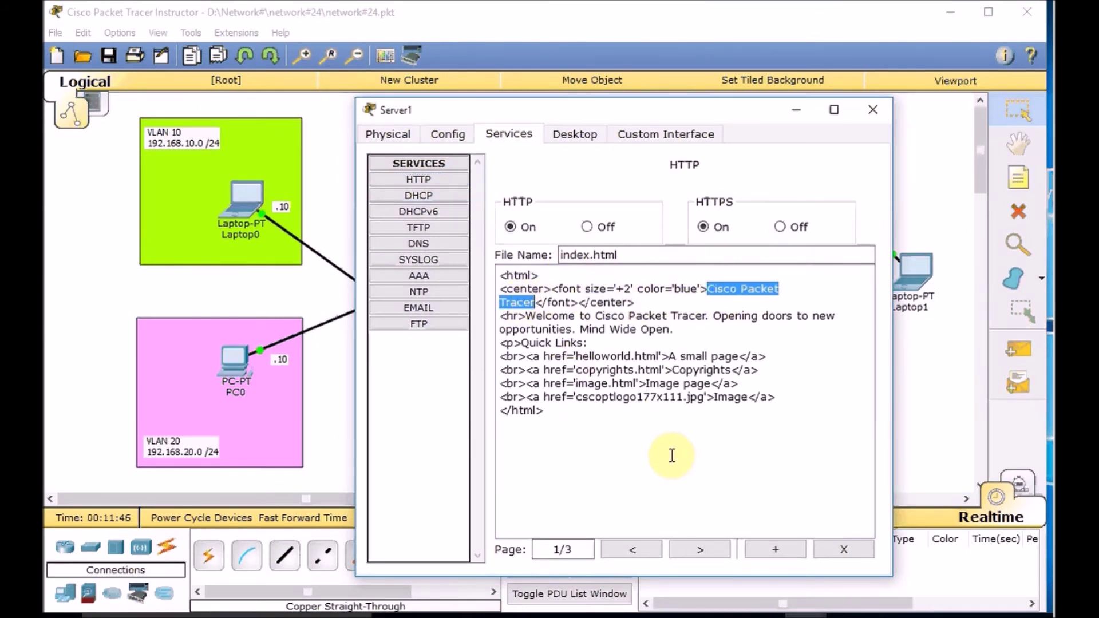
# - Replace the heading with 'Web Server 2 <br> IP: 192.168.0.11' and close Server1's window
pyautogui.write('Web Server 2')
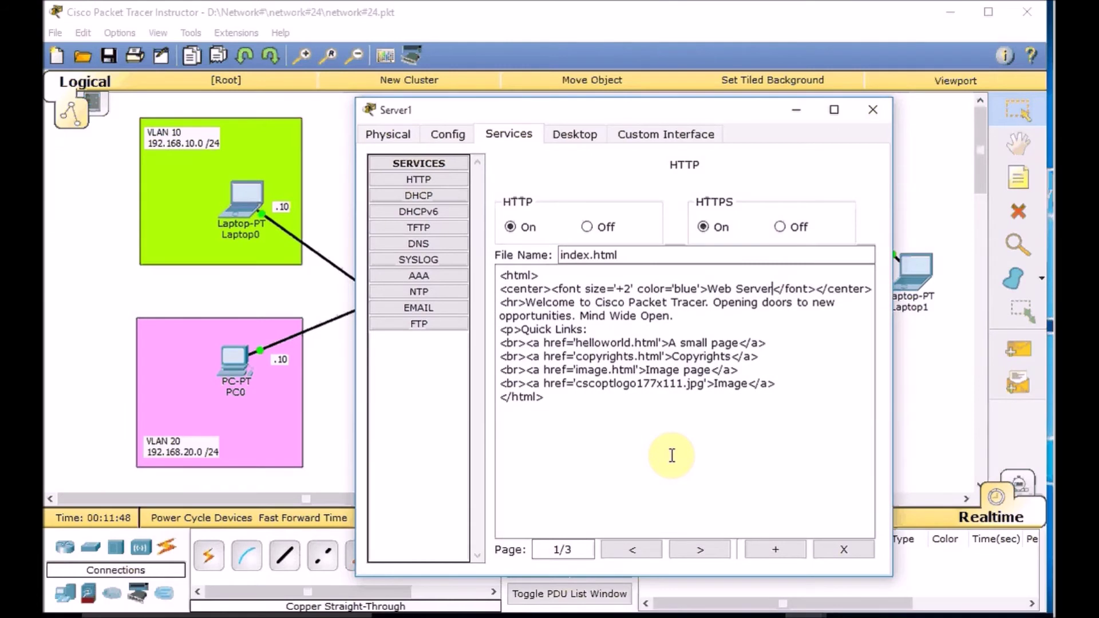
pyautogui.press('Return')
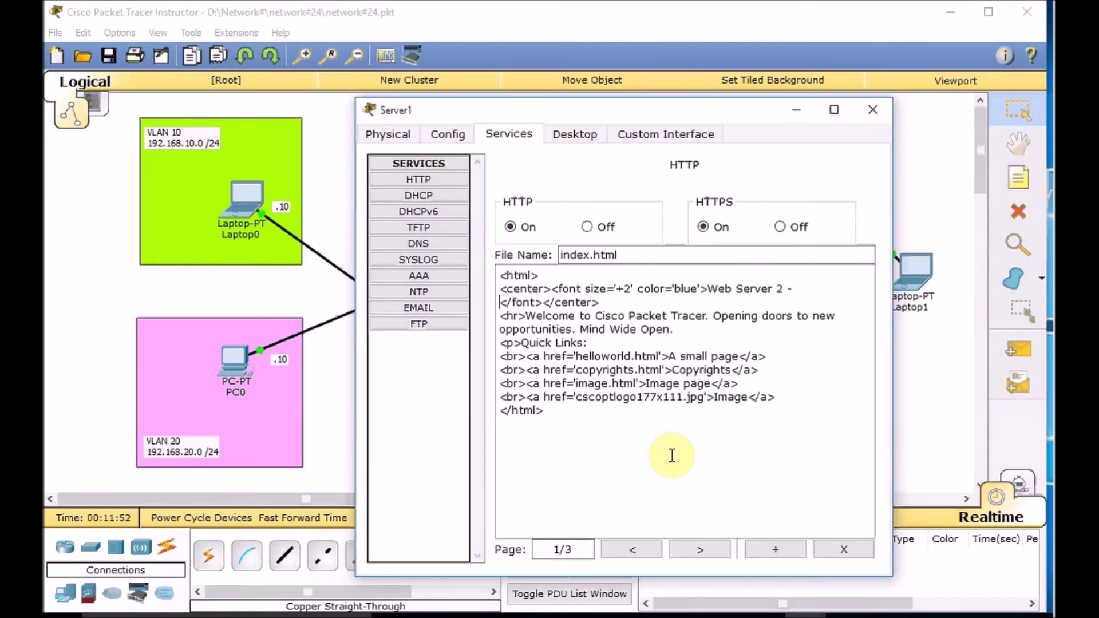
pyautogui.write('<br')
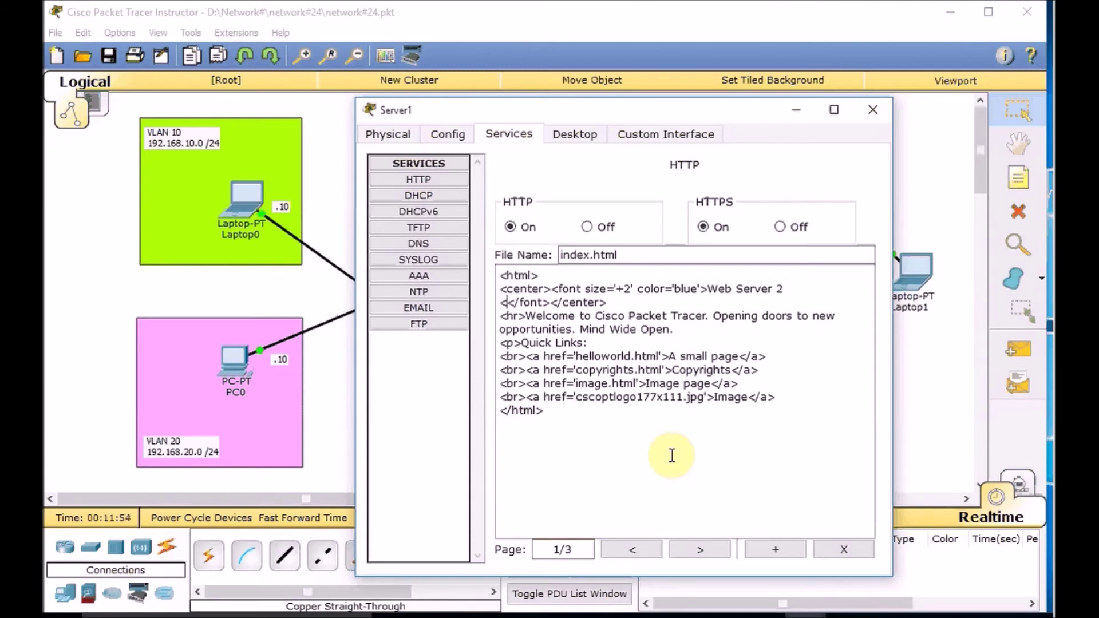
pyautogui.write('.IP')
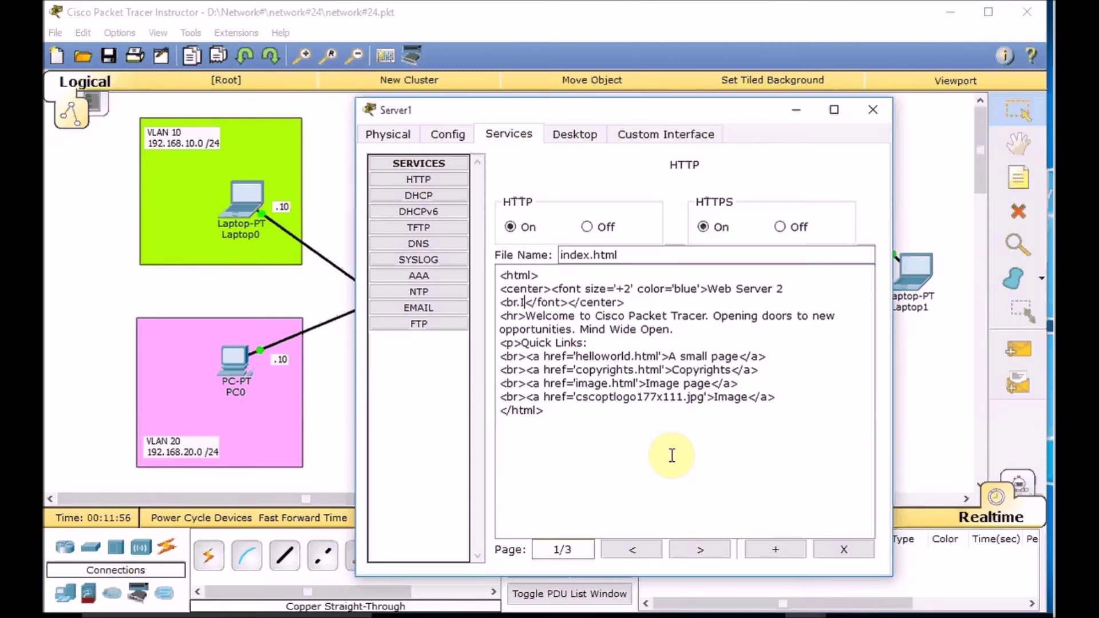
pyautogui.press('BackSpace')
pyautogui.press('BackSpace')
pyautogui.press('BackSpace')
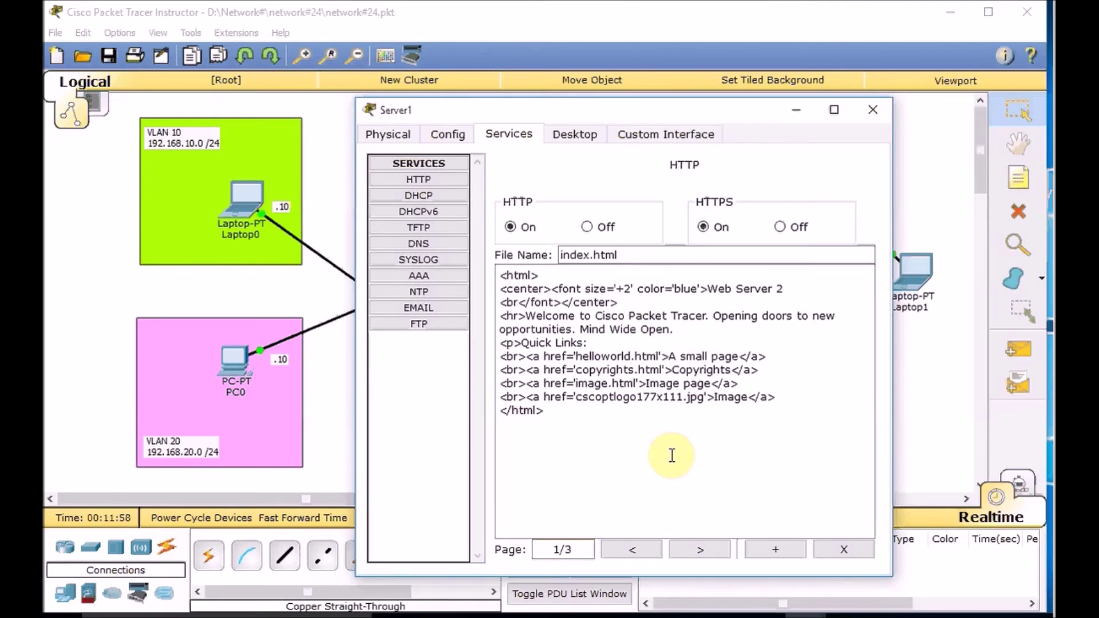
pyautogui.write('>')
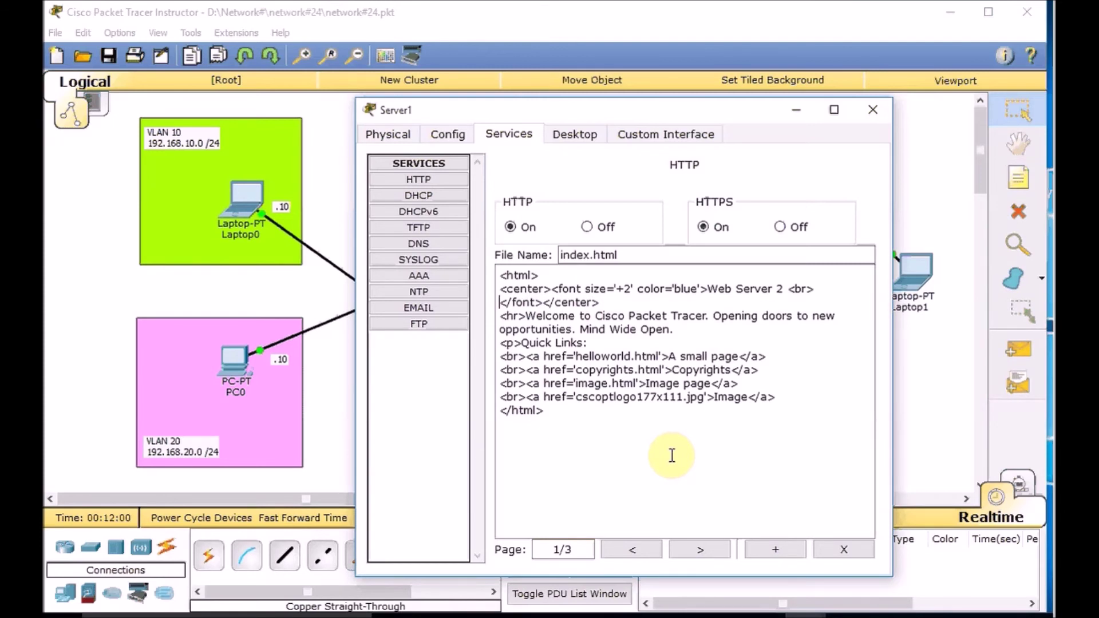
pyautogui.write(' IP: 192.168.0.11')
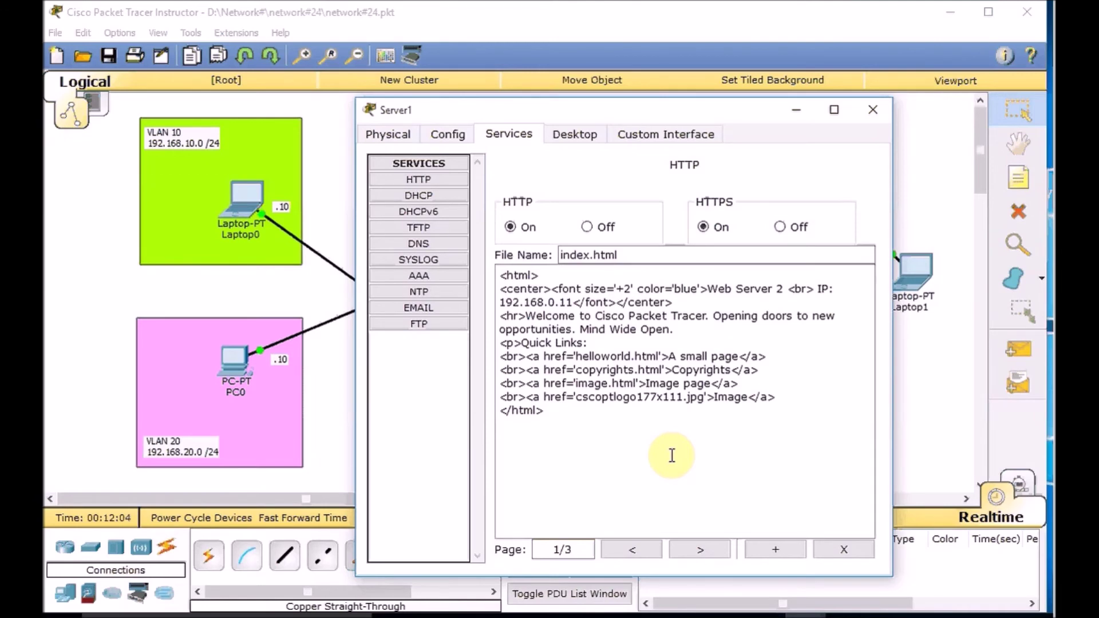
pyautogui.click(872, 109)
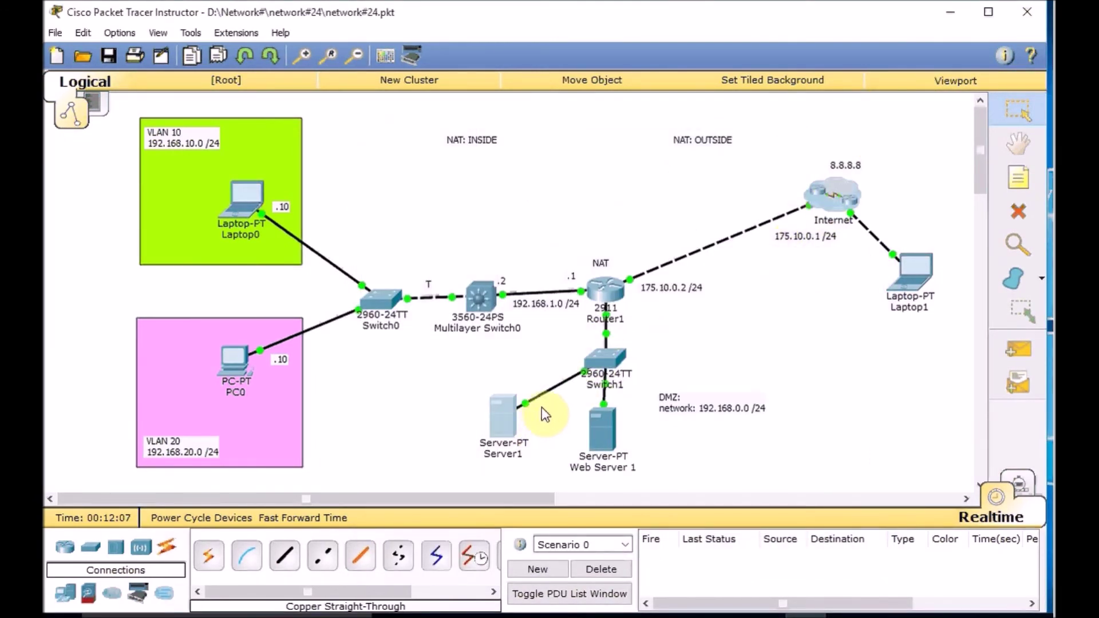
# - Place a note '192.168.0.11:80 --> 175.10.0.2:8080' and position it beneath Server1
pyautogui.click(1018, 180)
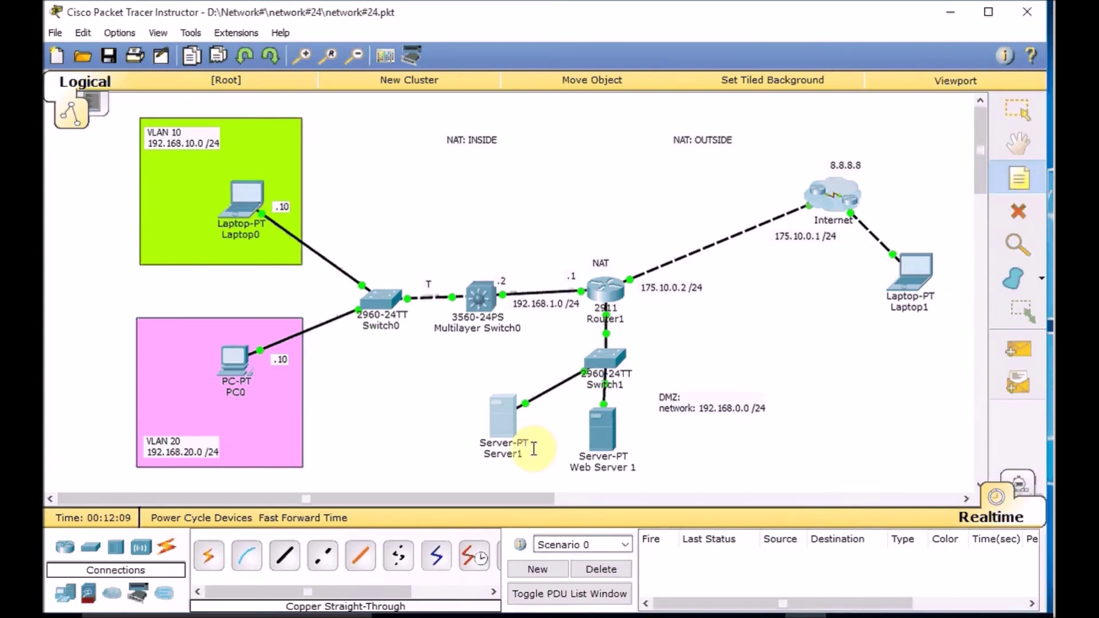
pyautogui.click(473, 467)
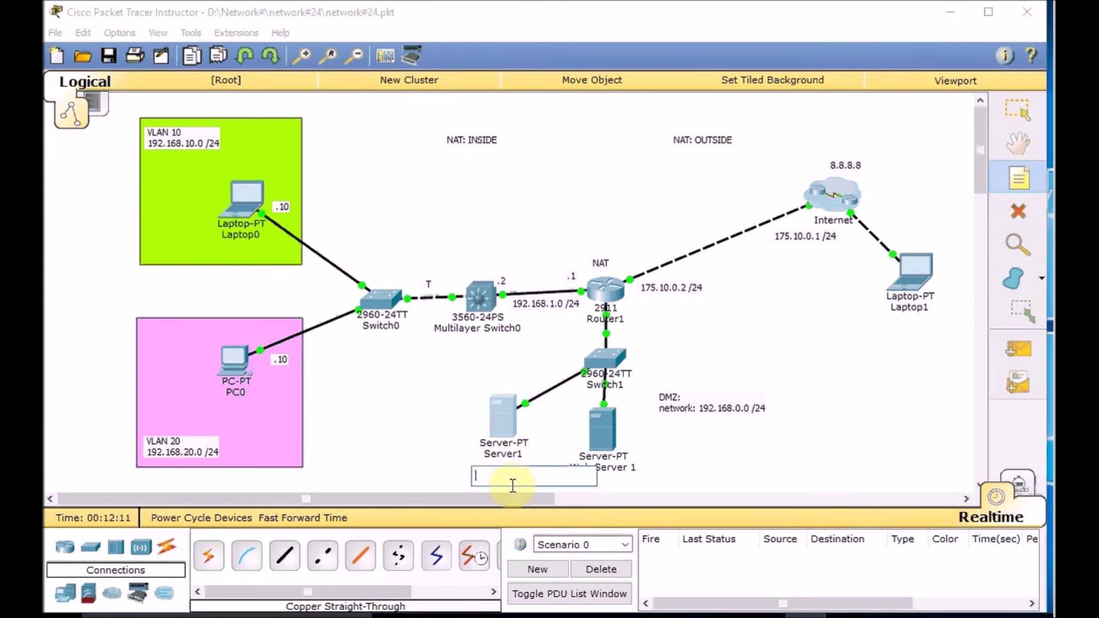
pyautogui.write('80')
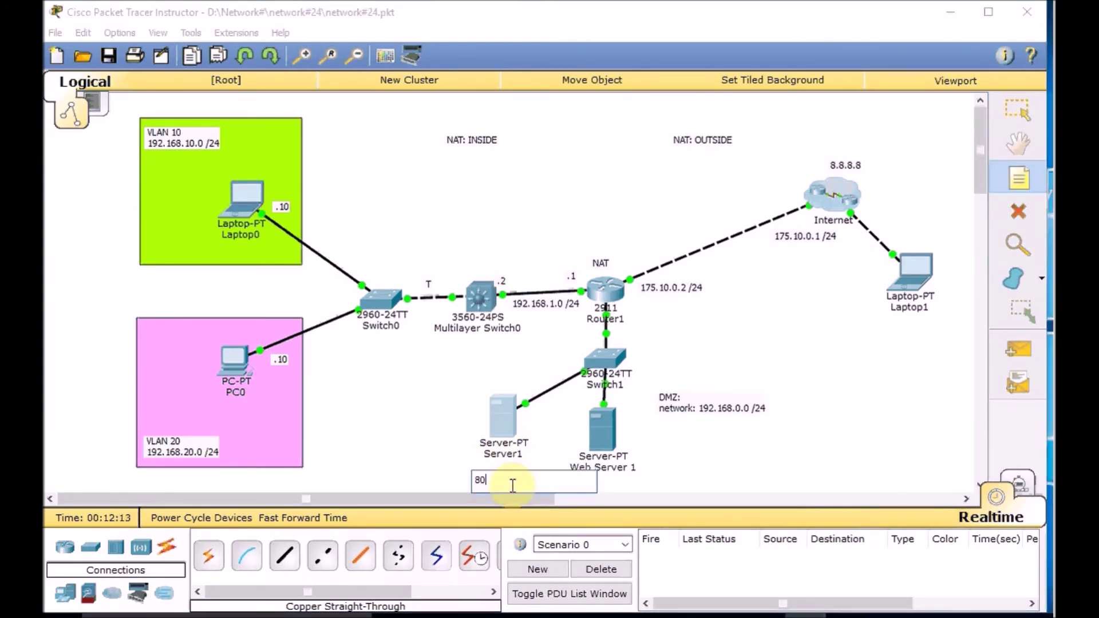
pyautogui.write('192/16')
pyautogui.press('BackSpace')
pyautogui.press('BackSpace')
pyautogui.write('.168.3.11:')
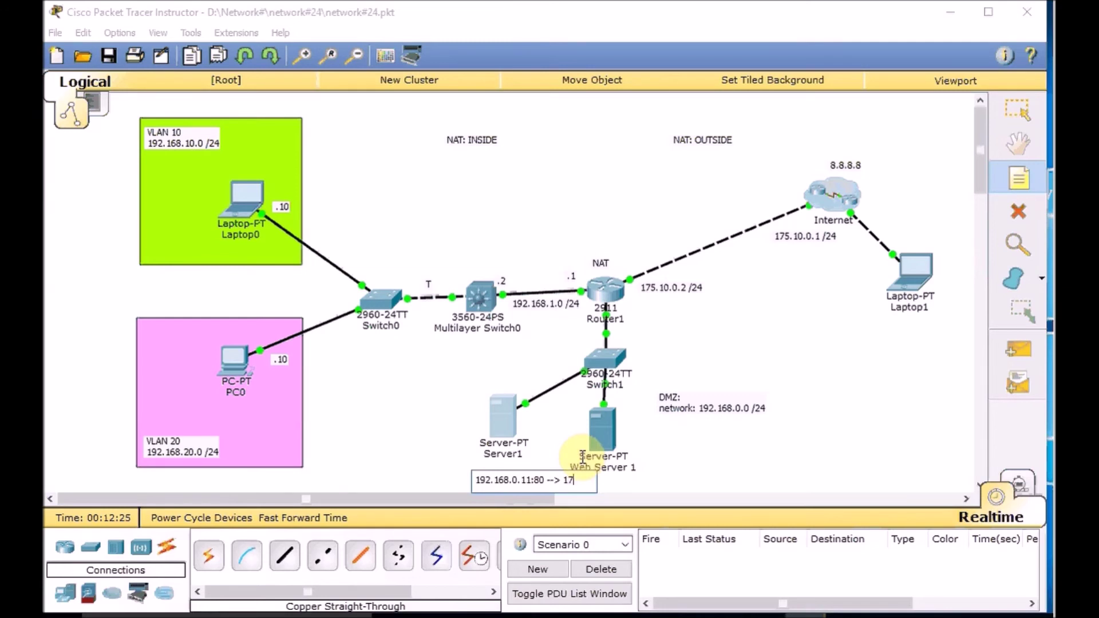
pyautogui.write('--> 175.10.0.')
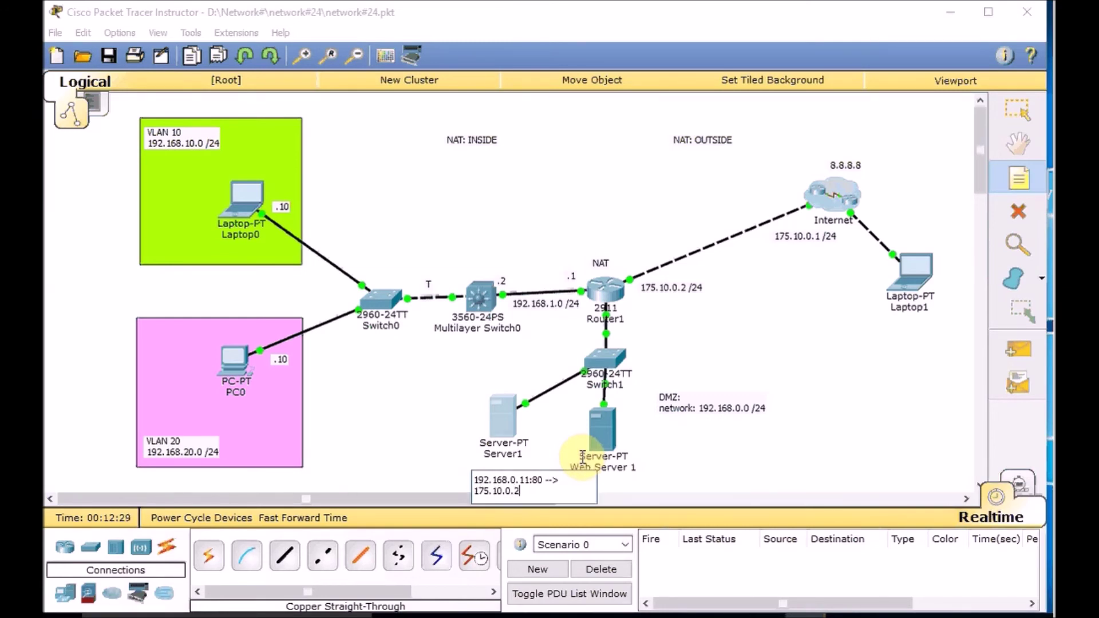
pyautogui.write('2:8080')
pyautogui.click(422, 433)
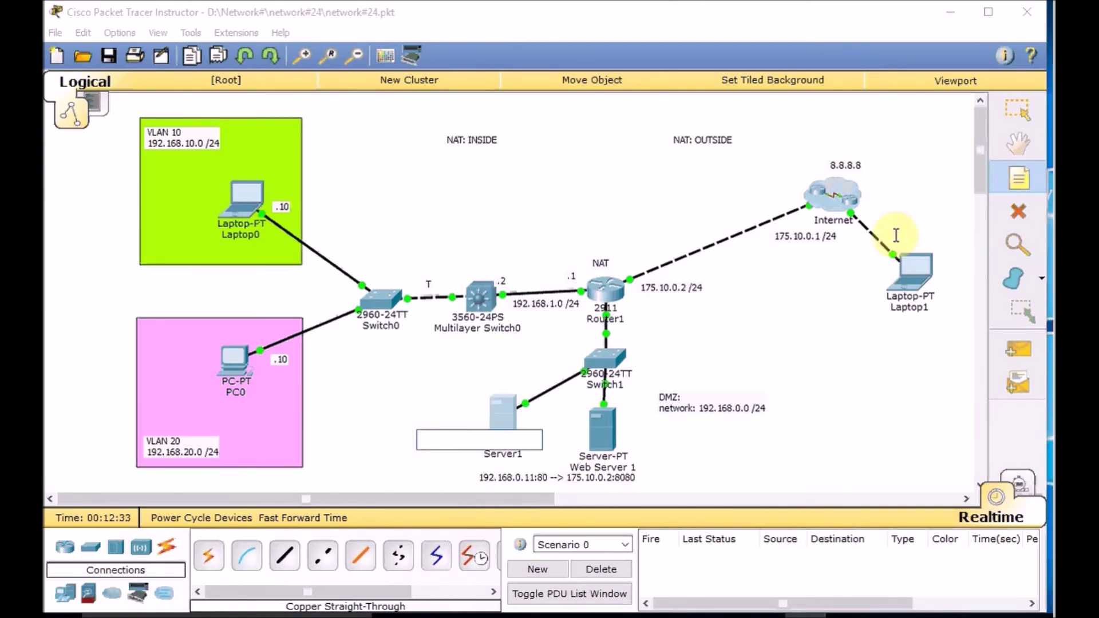
pyautogui.click(1018, 110)
pyautogui.moveTo(496, 480); pyautogui.dragTo(401, 469)
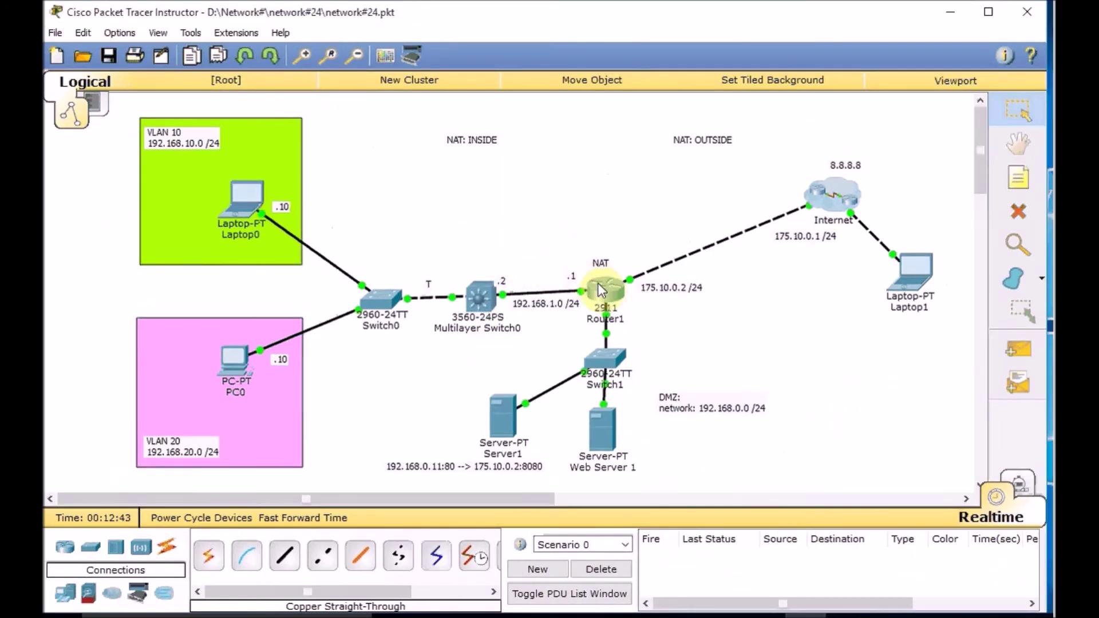
# - On Router1 enter 'ip nat inside source static tcp 192.168.0.11 80 175.10.0.2 8080'
pyautogui.click(598, 284)
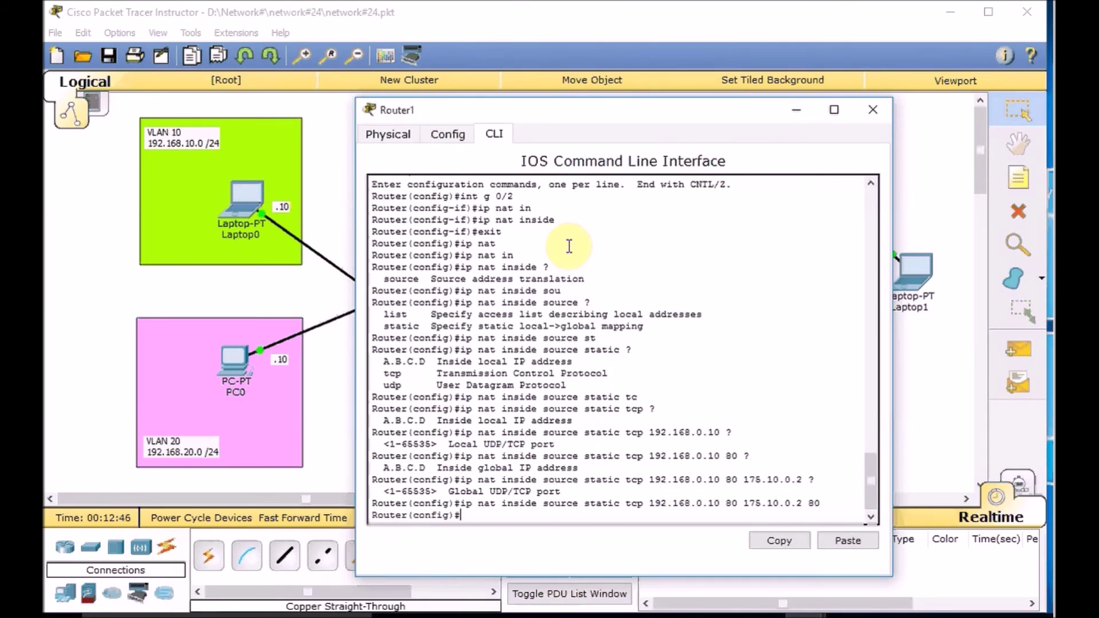
pyautogui.write('in')
pyautogui.press('Tab')
pyautogui.write('sou')
pyautogui.press('Tab')
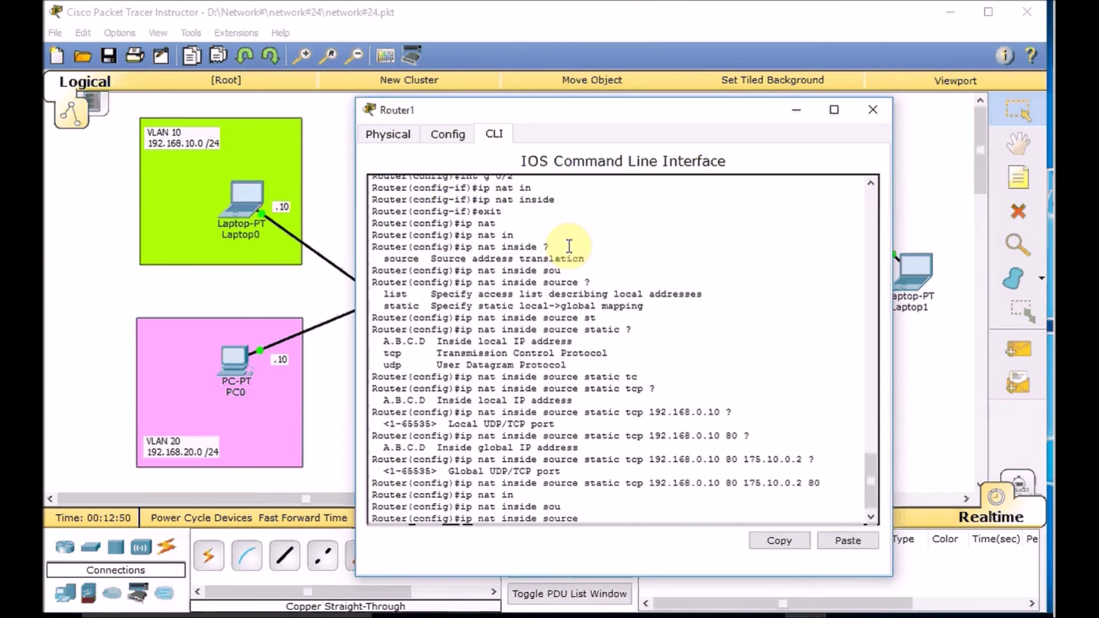
pyautogui.write('st')
pyautogui.press('Tab')
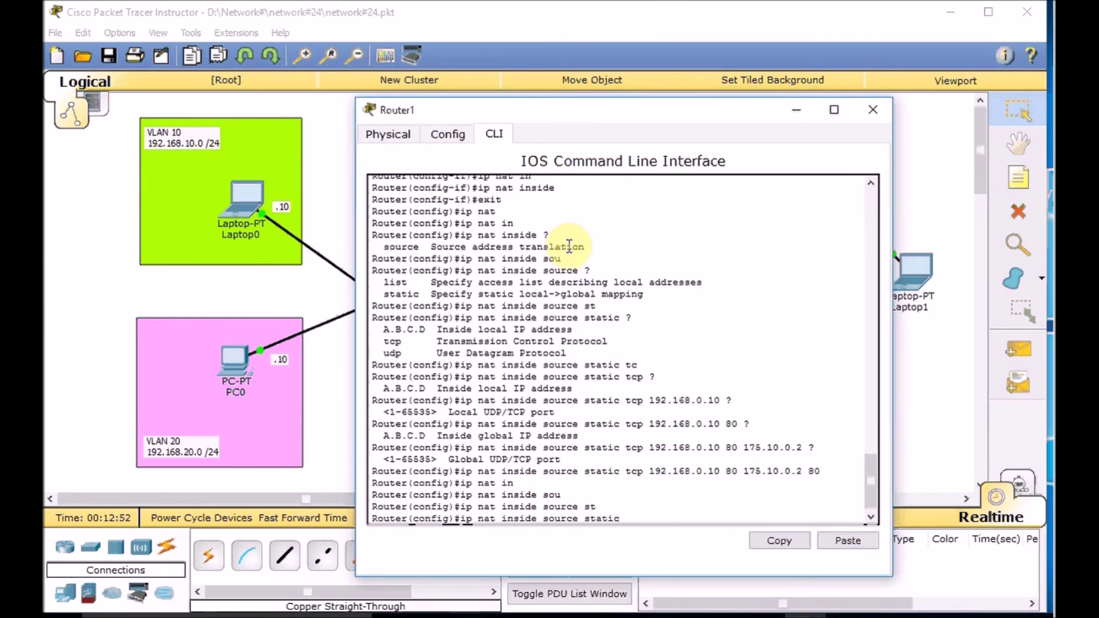
pyautogui.write('tc')
pyautogui.press('Tab')
pyautogui.write('192.1')
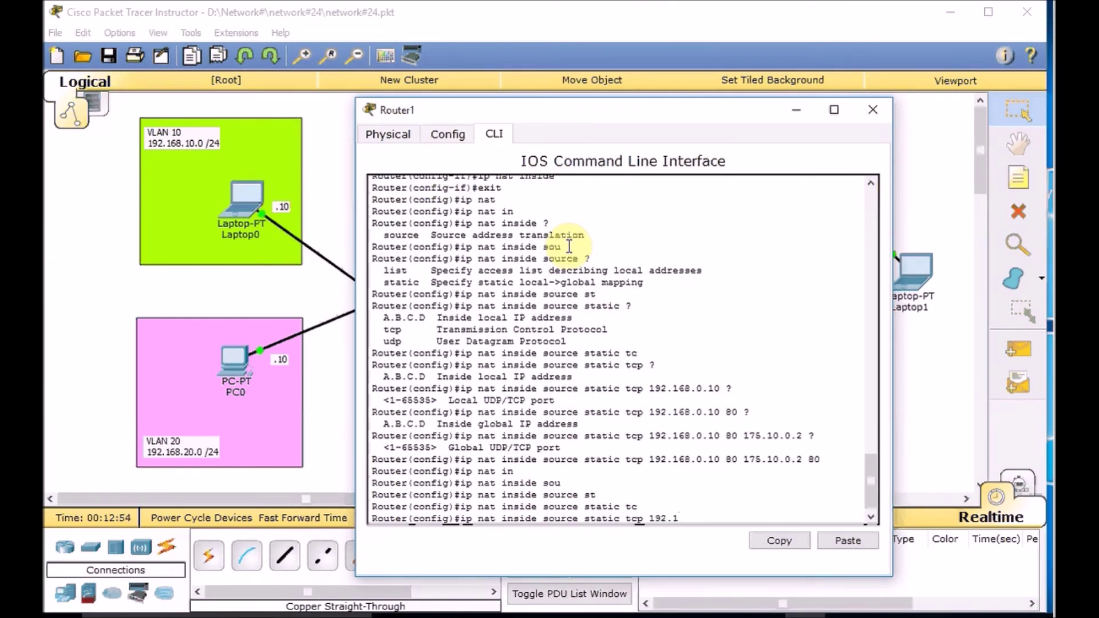
pyautogui.write('68.0.')
pyautogui.write('11 80 175.10.0.2 8080')
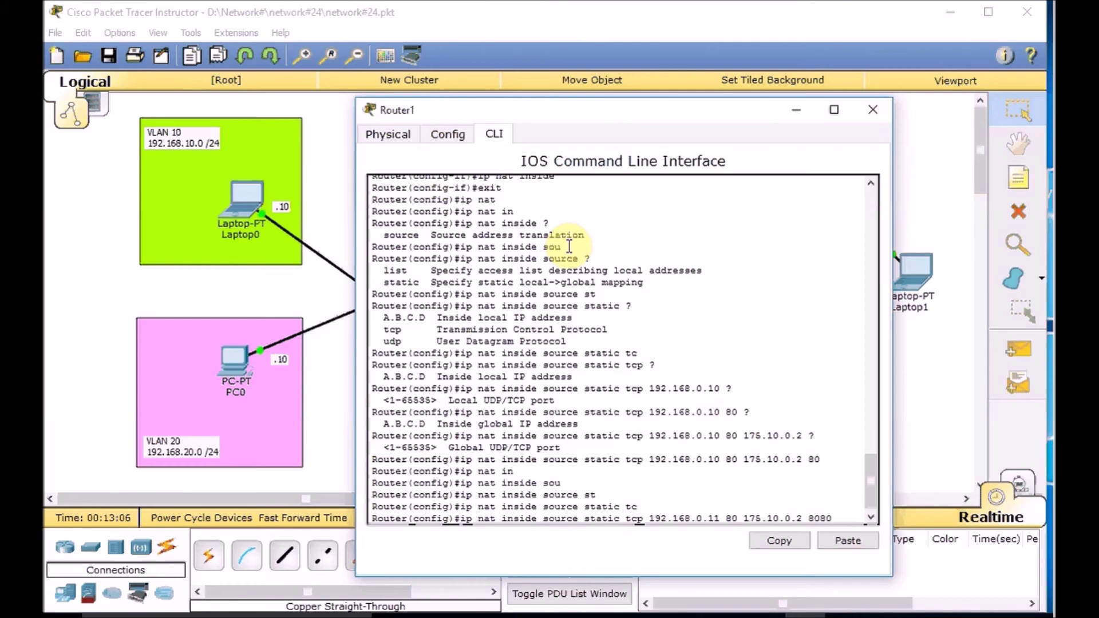
pyautogui.press('Return')
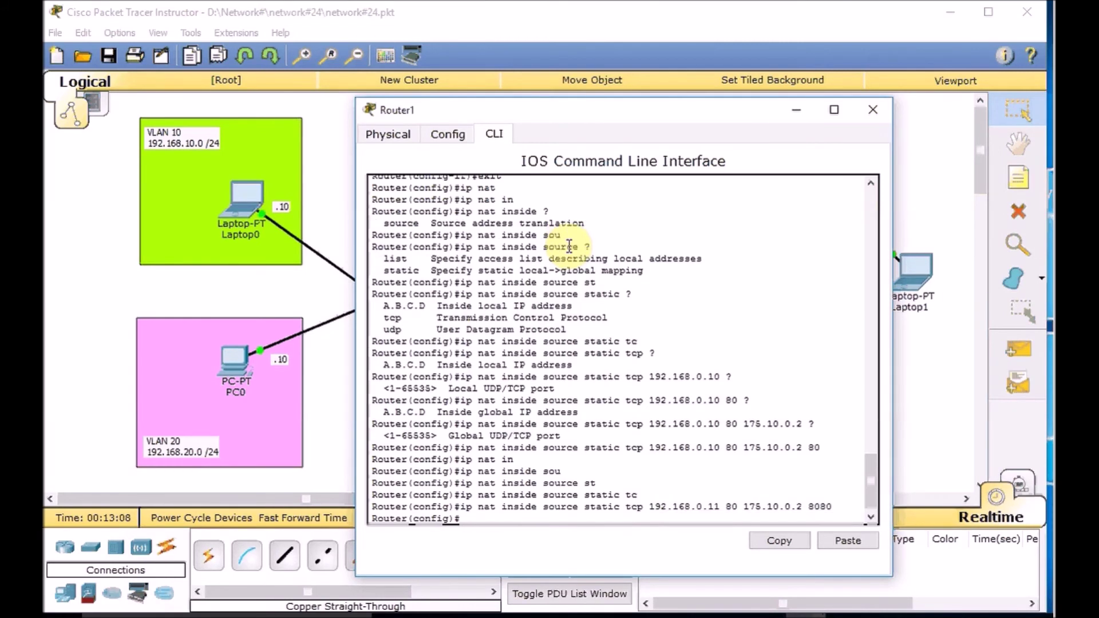
# - Exit configuration mode with Ctrl+Z and bring the topology view back
pyautogui.hotkey('ctrl', 'z')
pyautogui.press('Return')
pyautogui.press('Return')
pyautogui.press('Return')
pyautogui.press('Return')
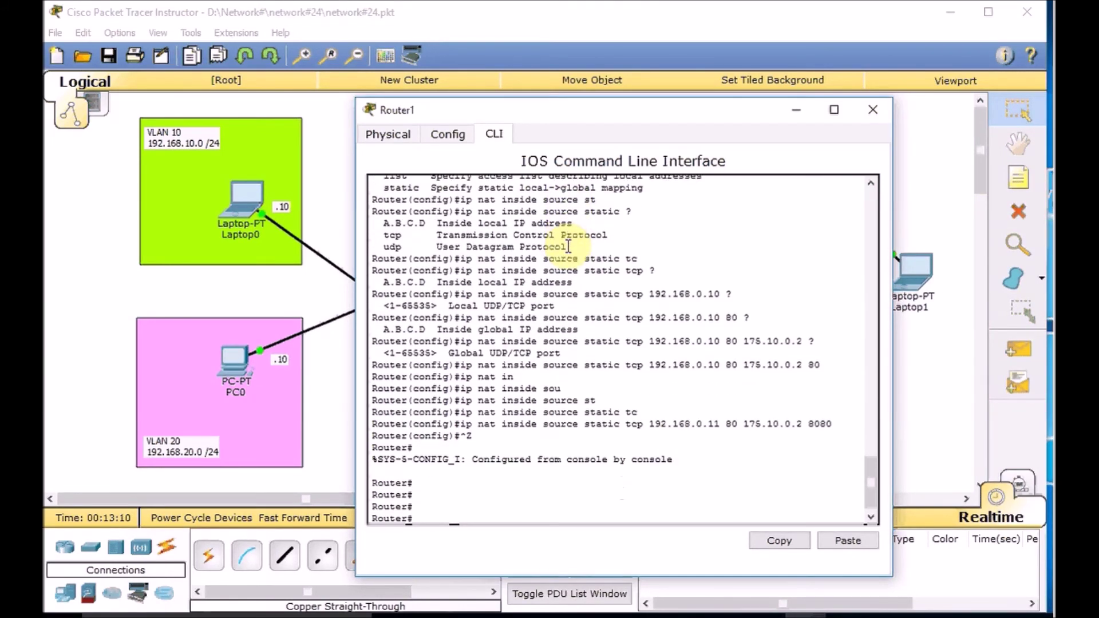
pyautogui.click(977, 393)
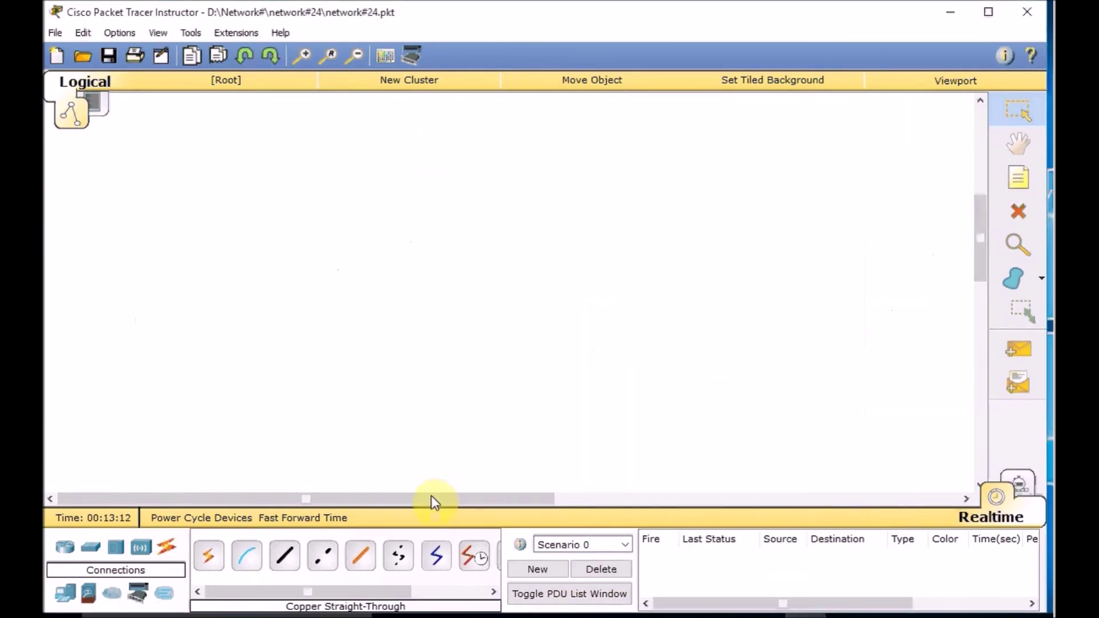
pyautogui.moveTo(342, 498); pyautogui.dragTo(580, 498)
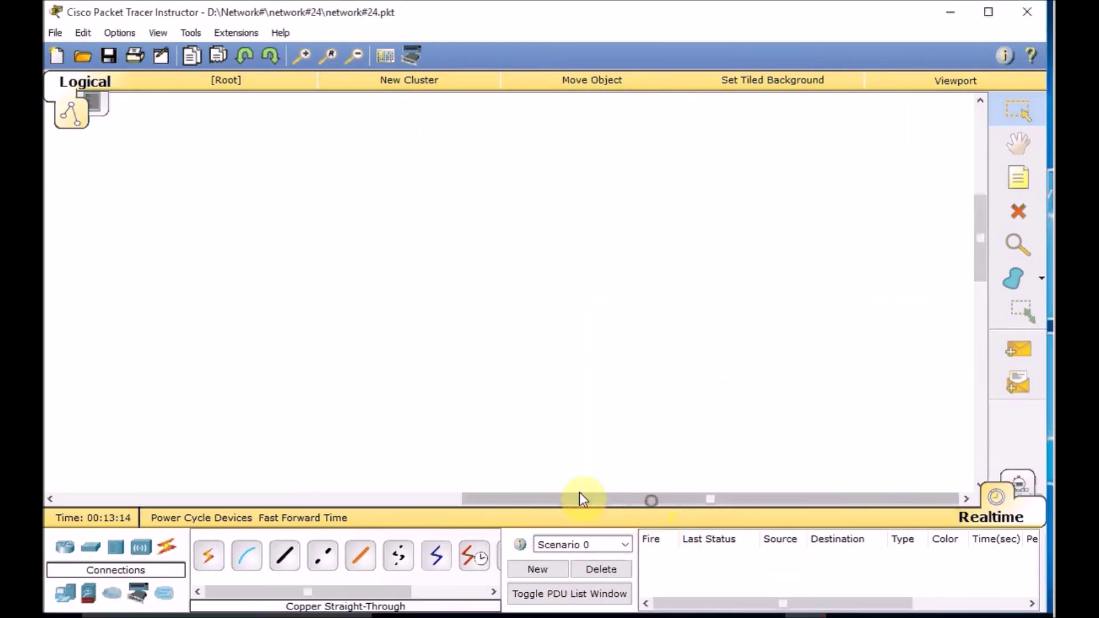
pyautogui.click(325, 501)
pyautogui.scroll(10, 196, 387)
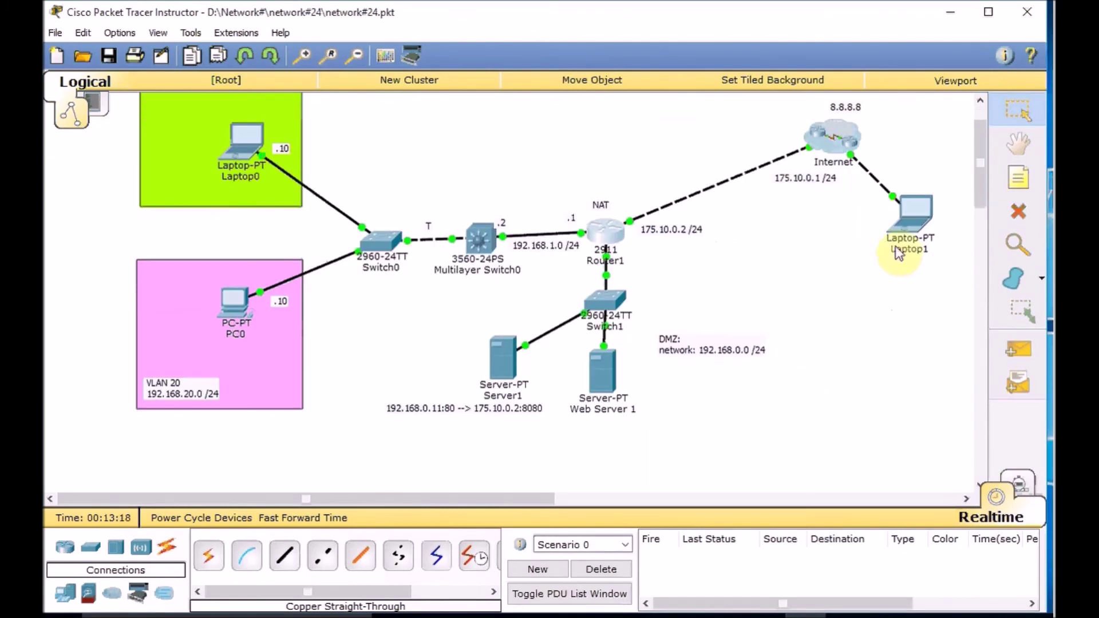
pyautogui.click(916, 273)
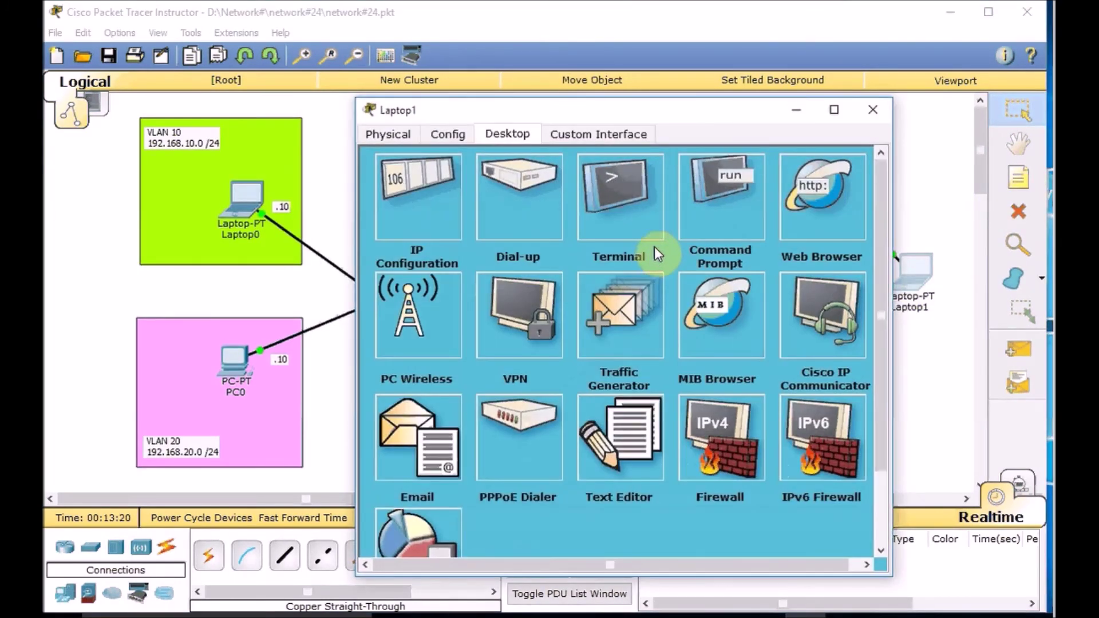
pyautogui.click(813, 187)
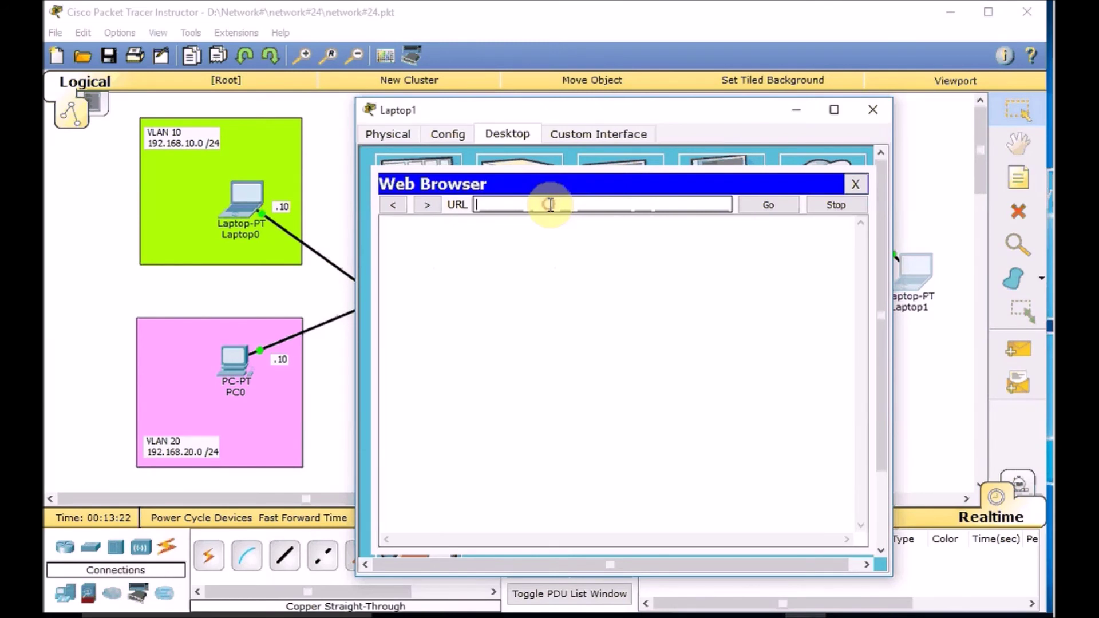
pyautogui.click(550, 205)
pyautogui.write('175.10.0.2')
pyautogui.press('Return')
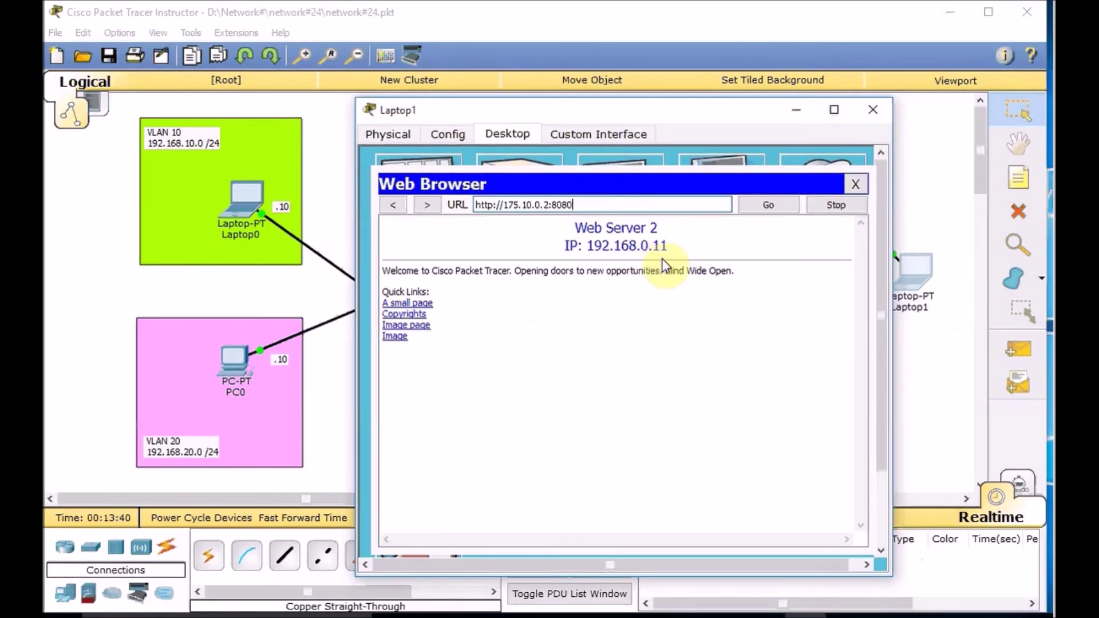
pyautogui.click(855, 184)
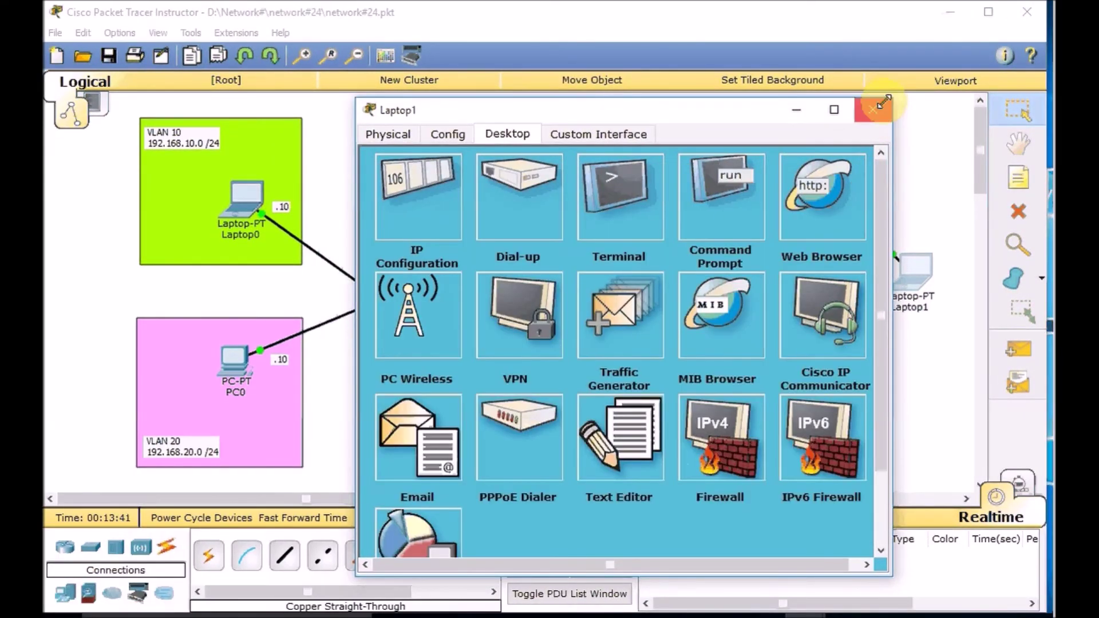
pyautogui.click(873, 109)
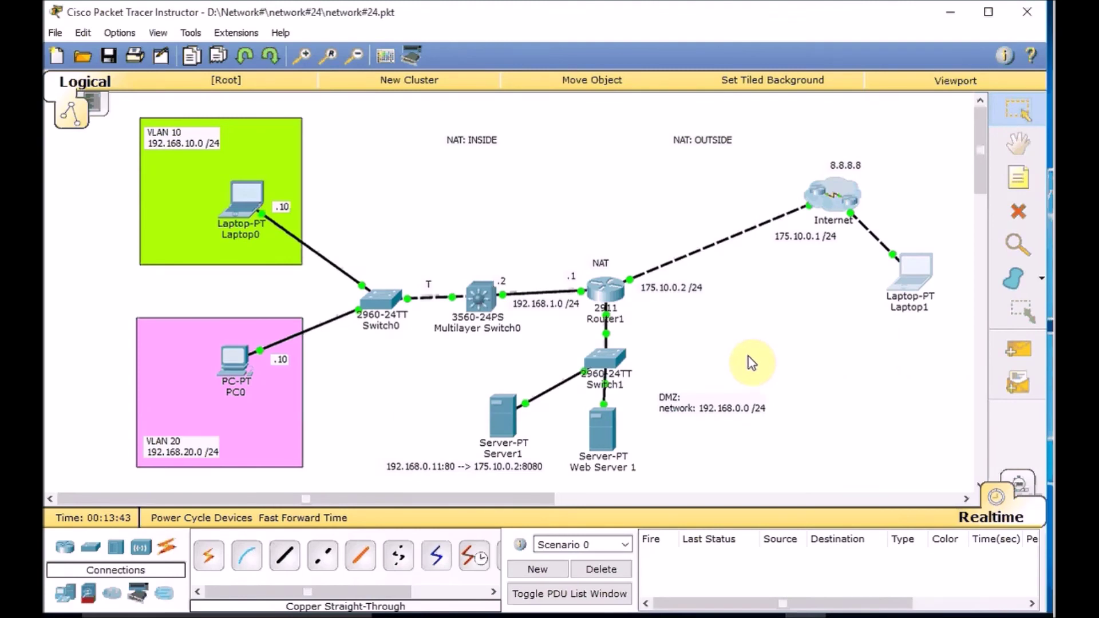
# - Reopen Router1's CLI and start a 'show ip' command
pyautogui.click(610, 297)
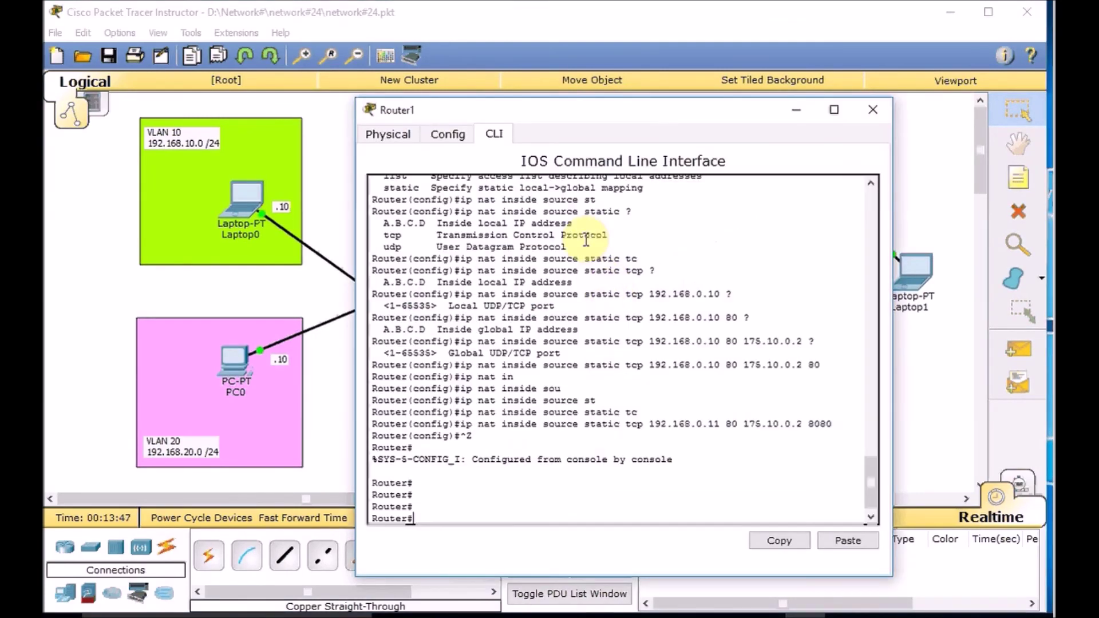
pyautogui.press('Return')
pyautogui.press('Return')
pyautogui.write('sh')
pyautogui.press('Tab')
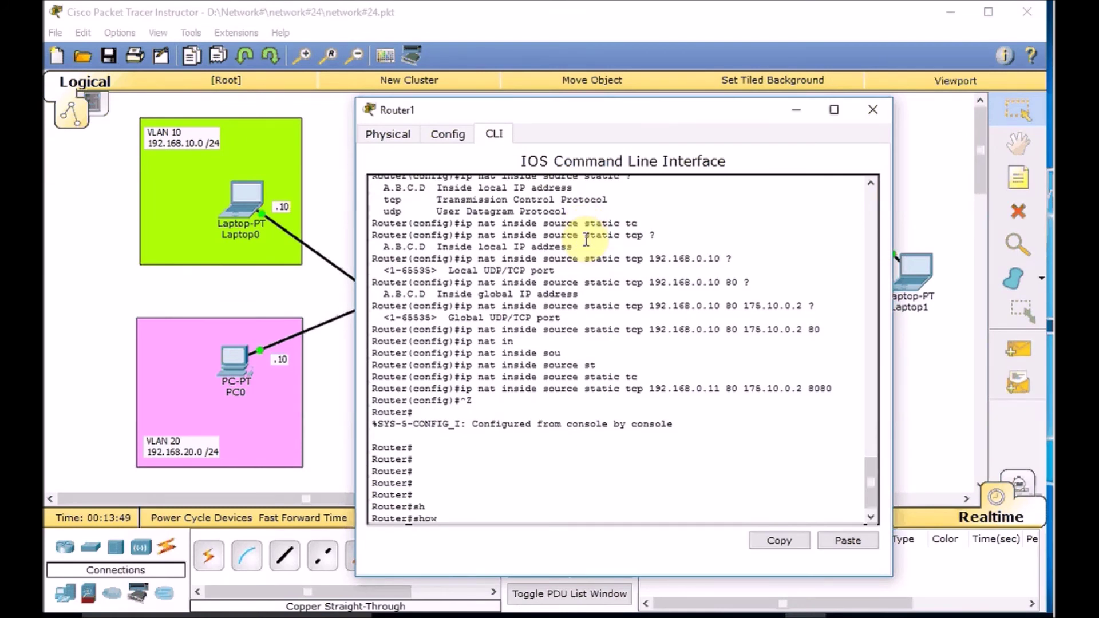
pyautogui.write('np')
pyautogui.press('Tab')
pyautogui.write('n')
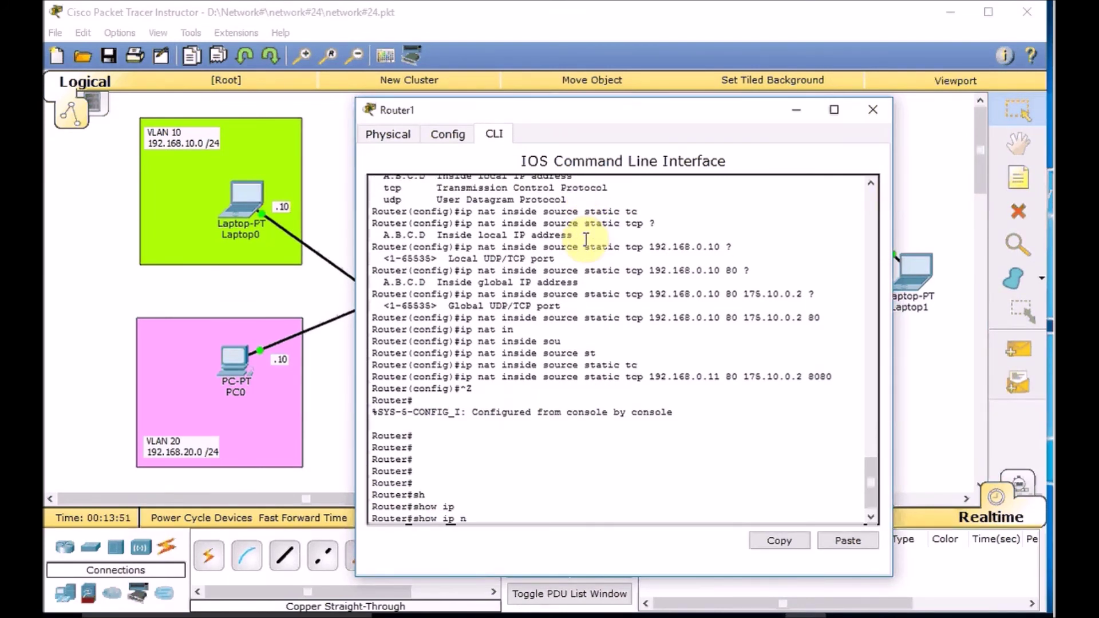
# - Complete and run 'show ip nat translations' using Tab and ? help
pyautogui.press('Tab')
pyautogui.write('n')
pyautogui.press('Tab')
pyautogui.write('tp t?')
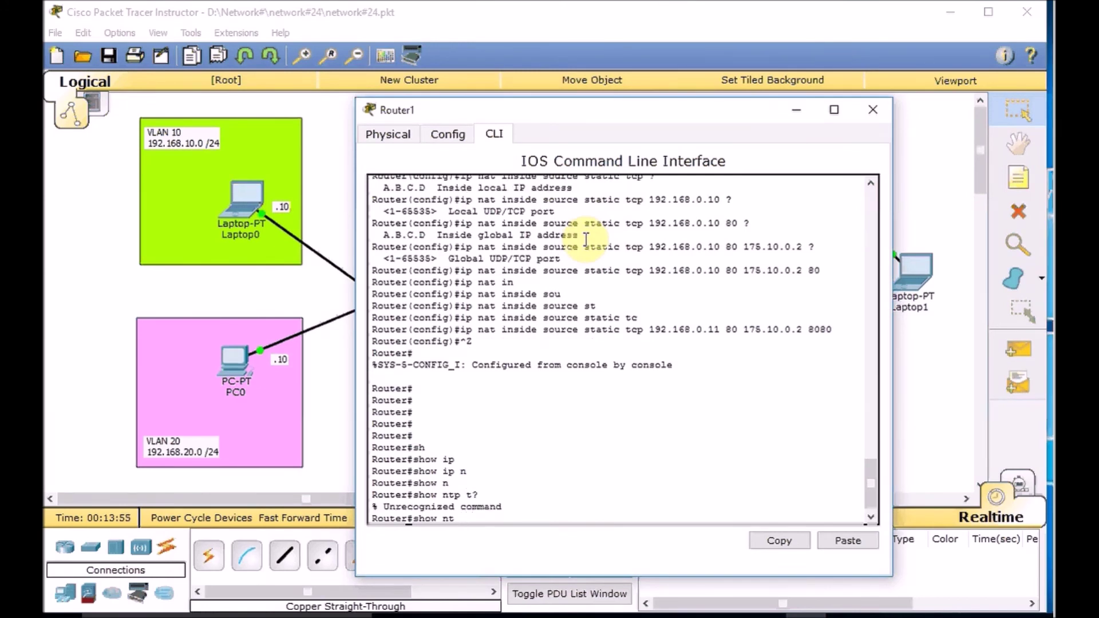
pyautogui.press('Tab')
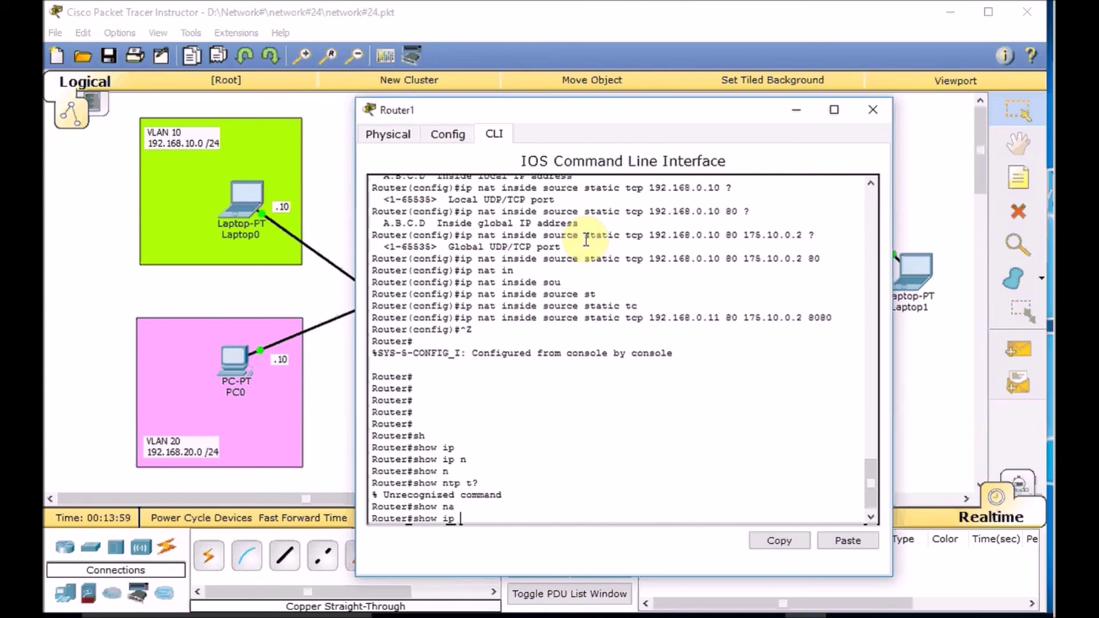
pyautogui.write('n')
pyautogui.press('Tab')
pyautogui.write('t??')
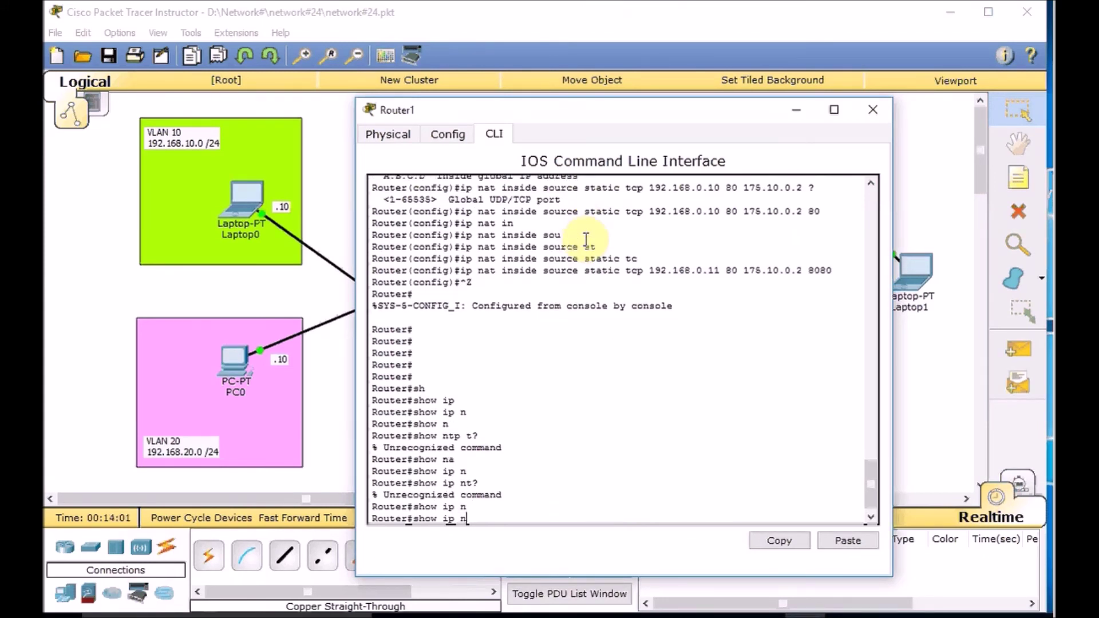
pyautogui.write('a')
pyautogui.press('Tab')
pyautogui.write('?')
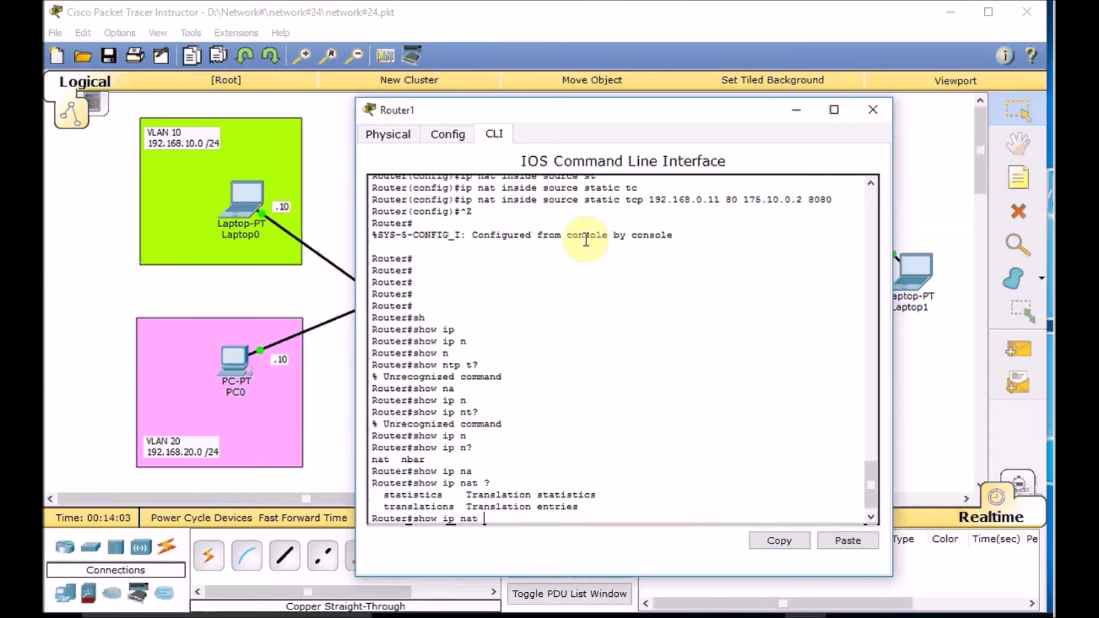
pyautogui.write('tr')
pyautogui.press('Tab')
pyautogui.press('Return')
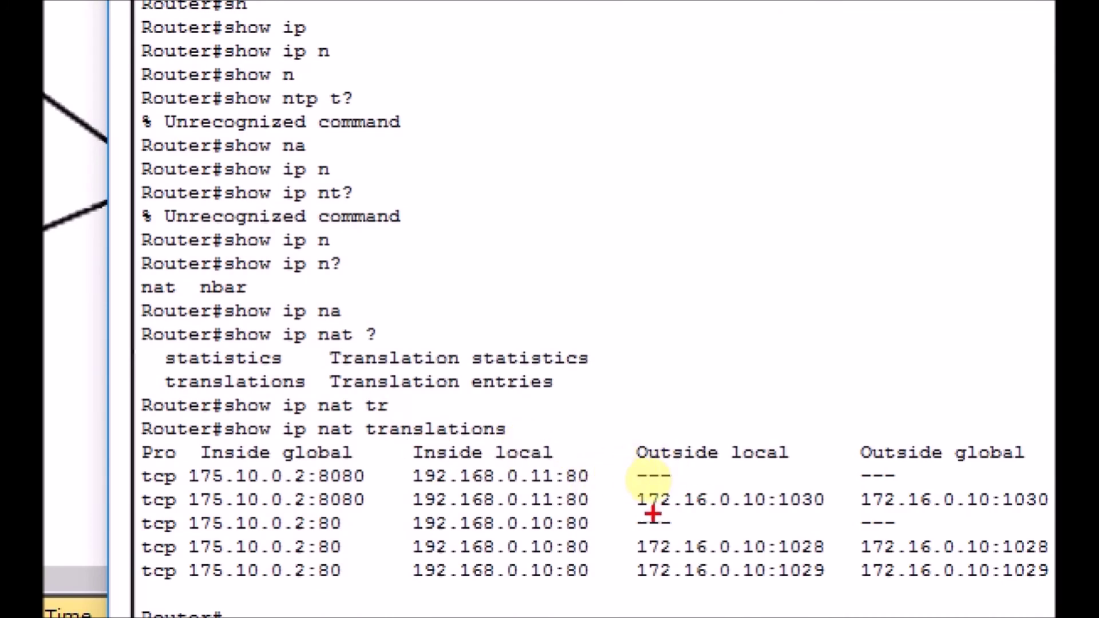
# - Review the NAT translation table in Router1's console, then close the window
pyautogui.moveTo(600, 533)
pyautogui.mouseDown()
pyautogui.moveTo(402, 525)
pyautogui.moveTo(289, 543)
pyautogui.moveTo(172, 527)
pyautogui.mouseUp()
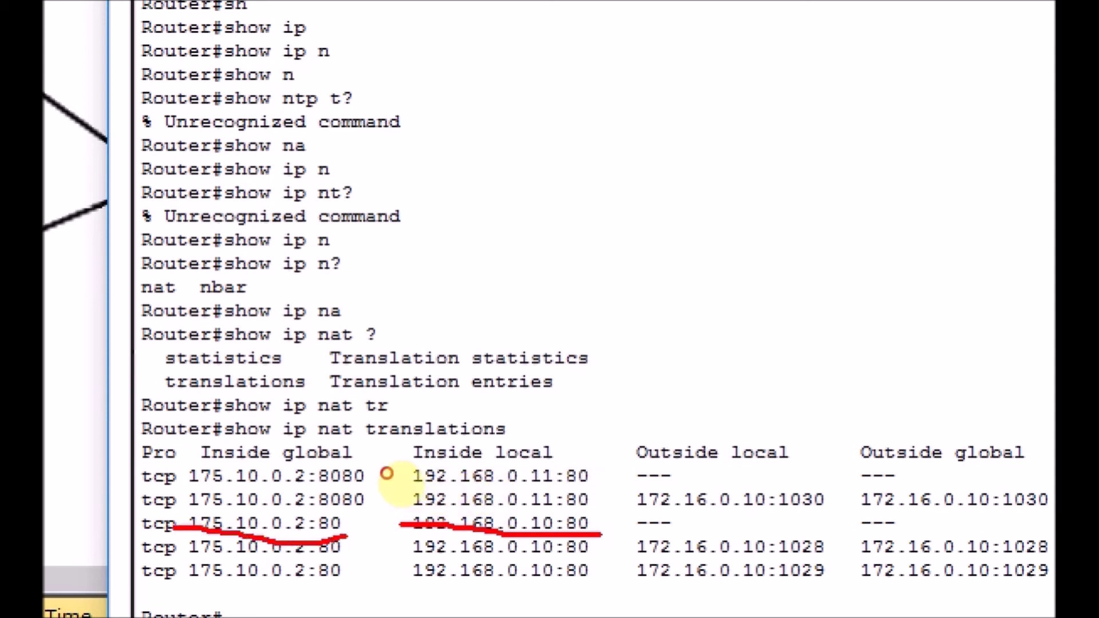
pyautogui.moveTo(286, 490)
pyautogui.mouseDown()
pyautogui.moveTo(369, 489)
pyautogui.moveTo(198, 480)
pyautogui.mouseUp()
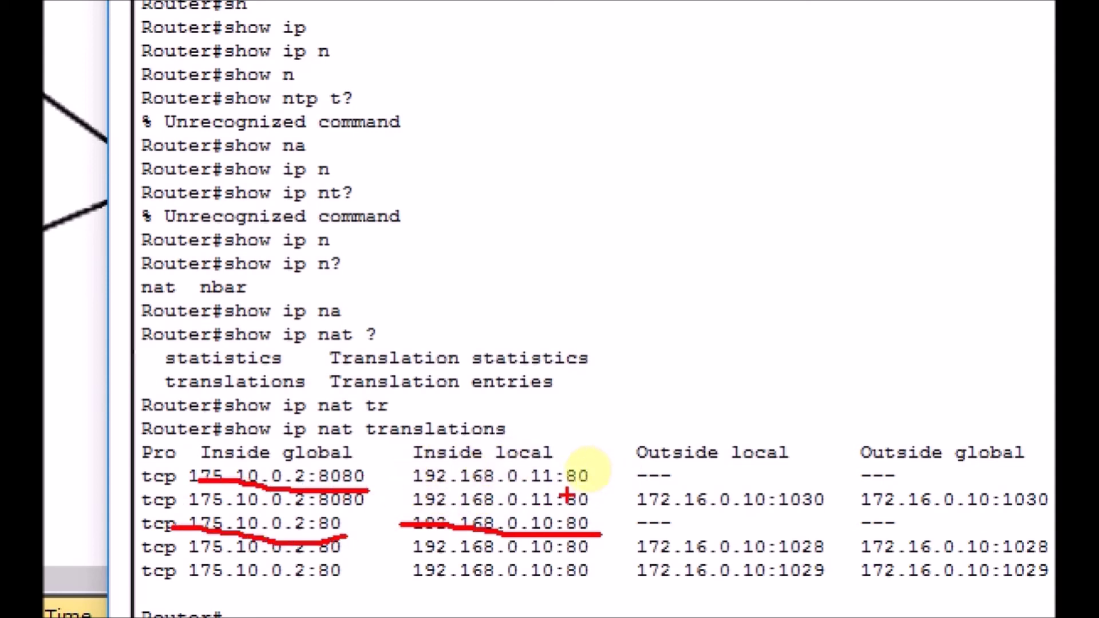
pyautogui.moveTo(600, 486); pyautogui.dragTo(401, 491)
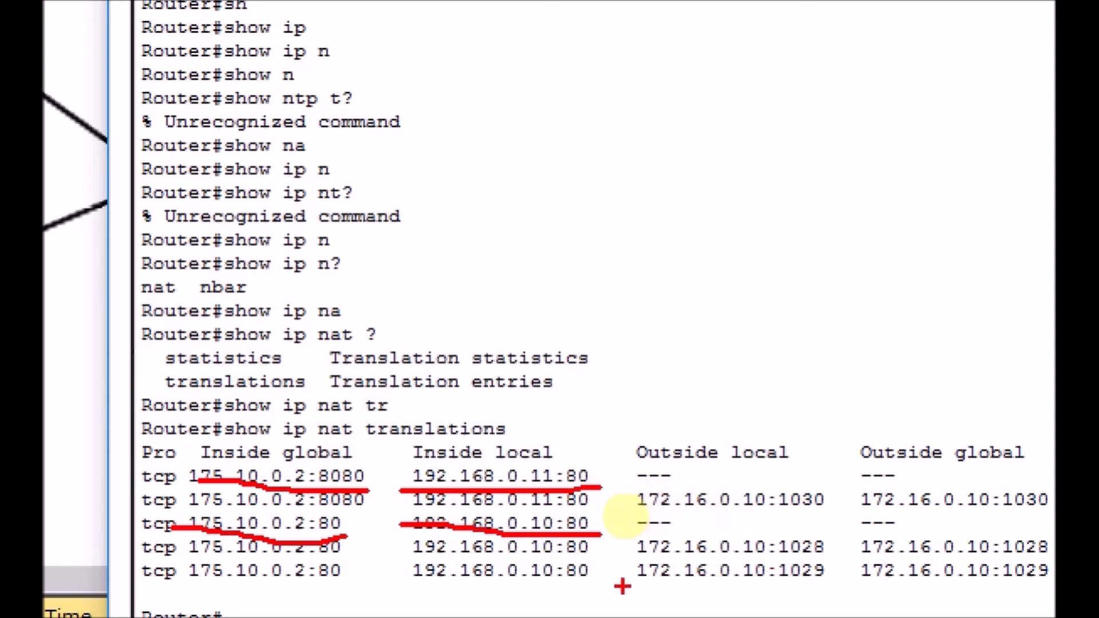
pyautogui.moveTo(623, 458)
pyautogui.mouseDown()
pyautogui.moveTo(628, 582)
pyautogui.moveTo(780, 598)
pyautogui.moveTo(1051, 602)
pyautogui.mouseUp()
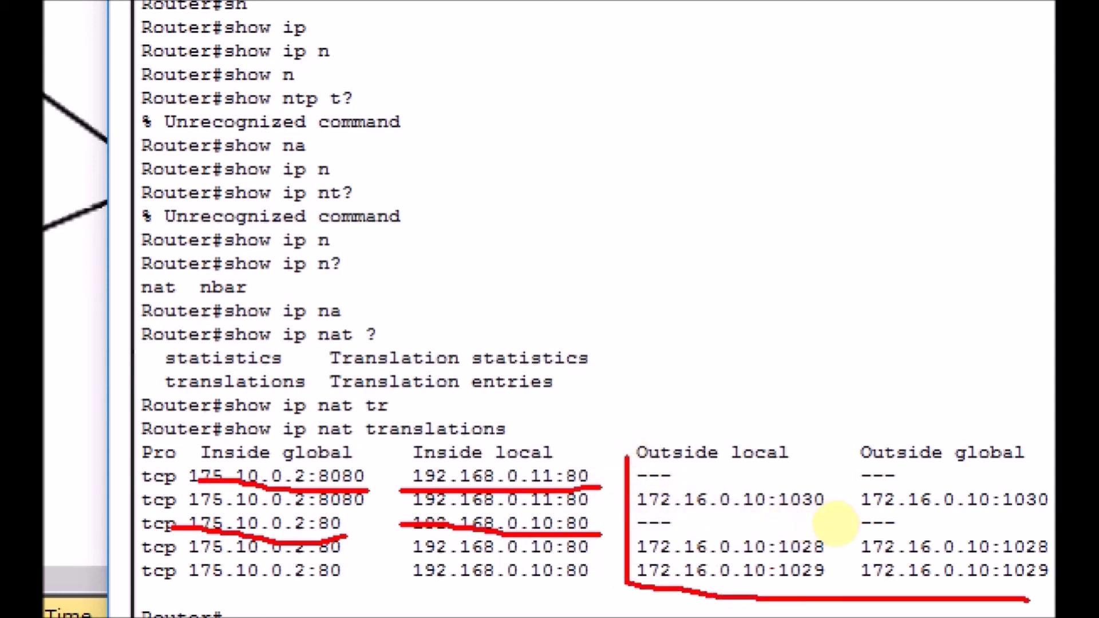
pyautogui.moveTo(1052, 413)
pyautogui.mouseDown()
pyautogui.moveTo(709, 422)
pyautogui.moveTo(626, 460)
pyautogui.mouseUp()
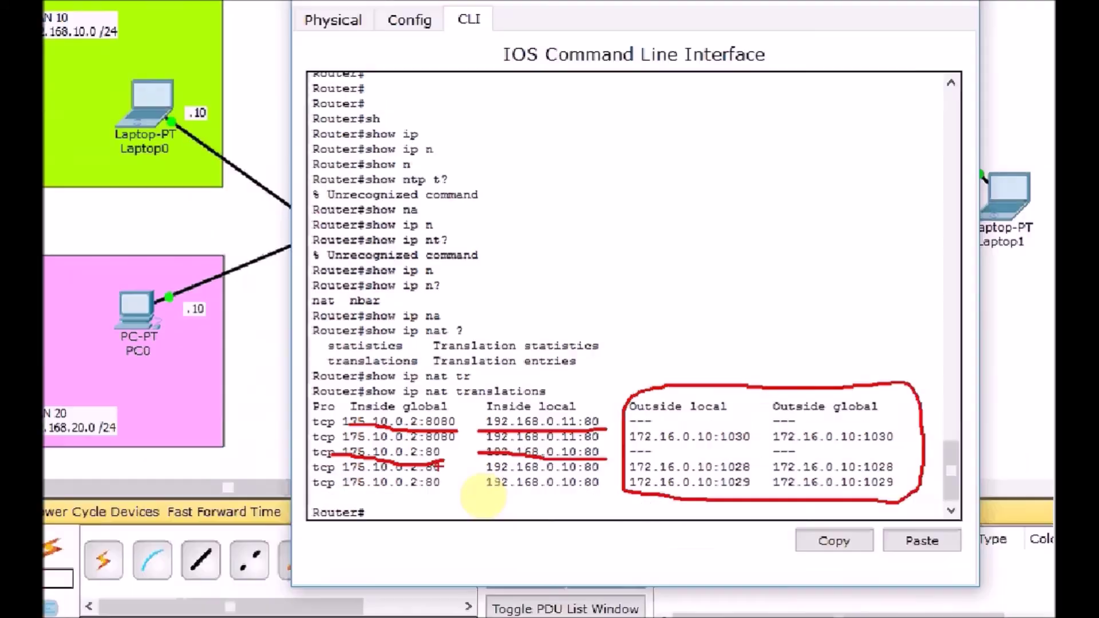
pyautogui.click(868, 109)
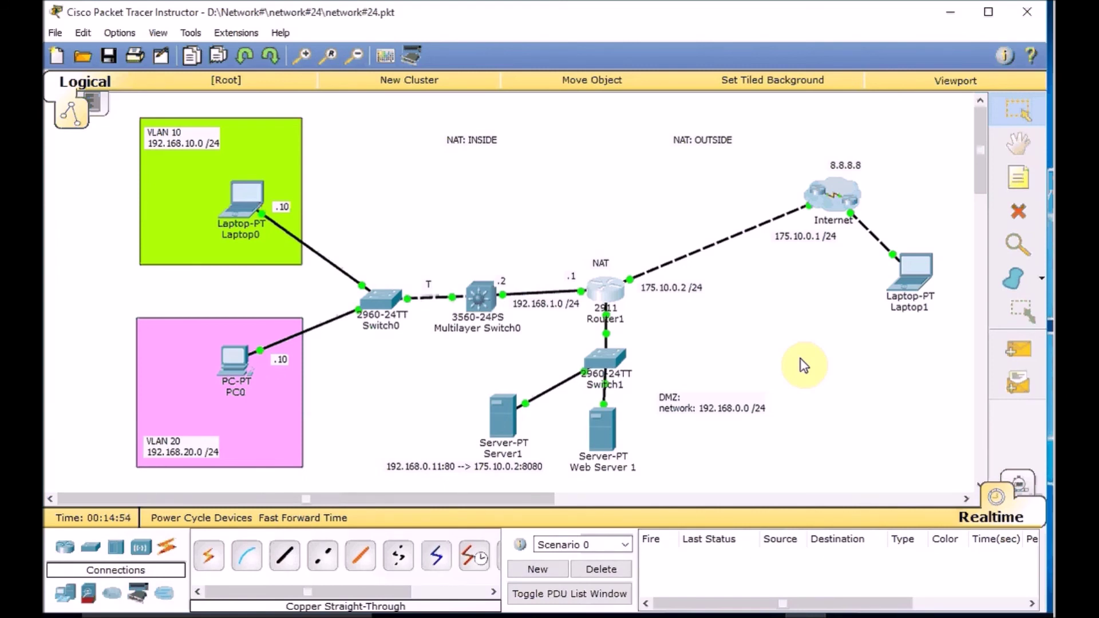
pyautogui.click(801, 364)
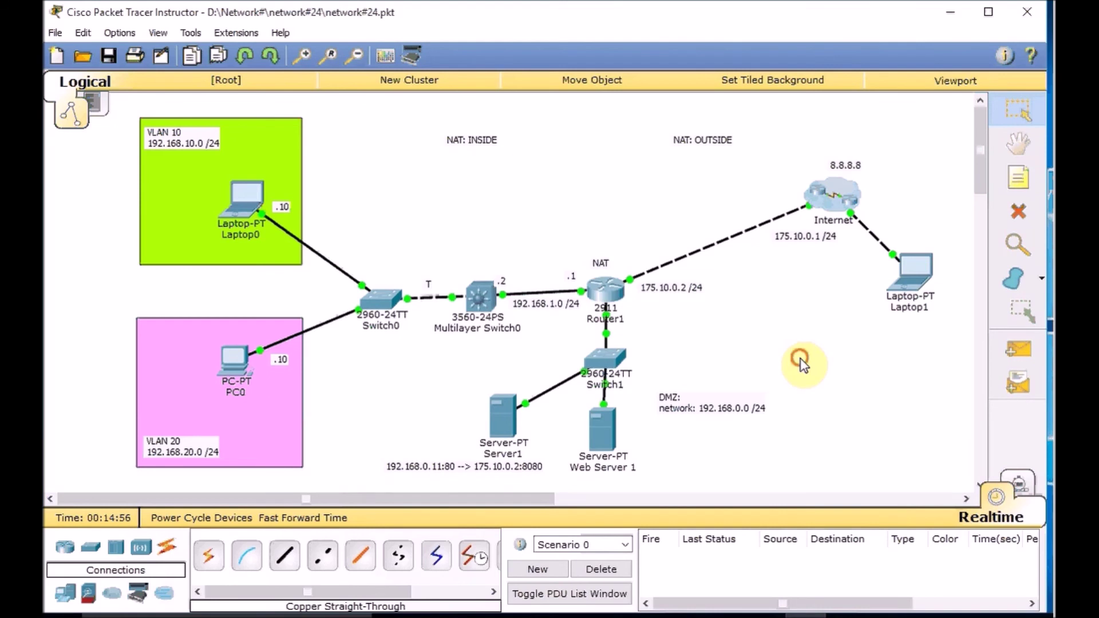